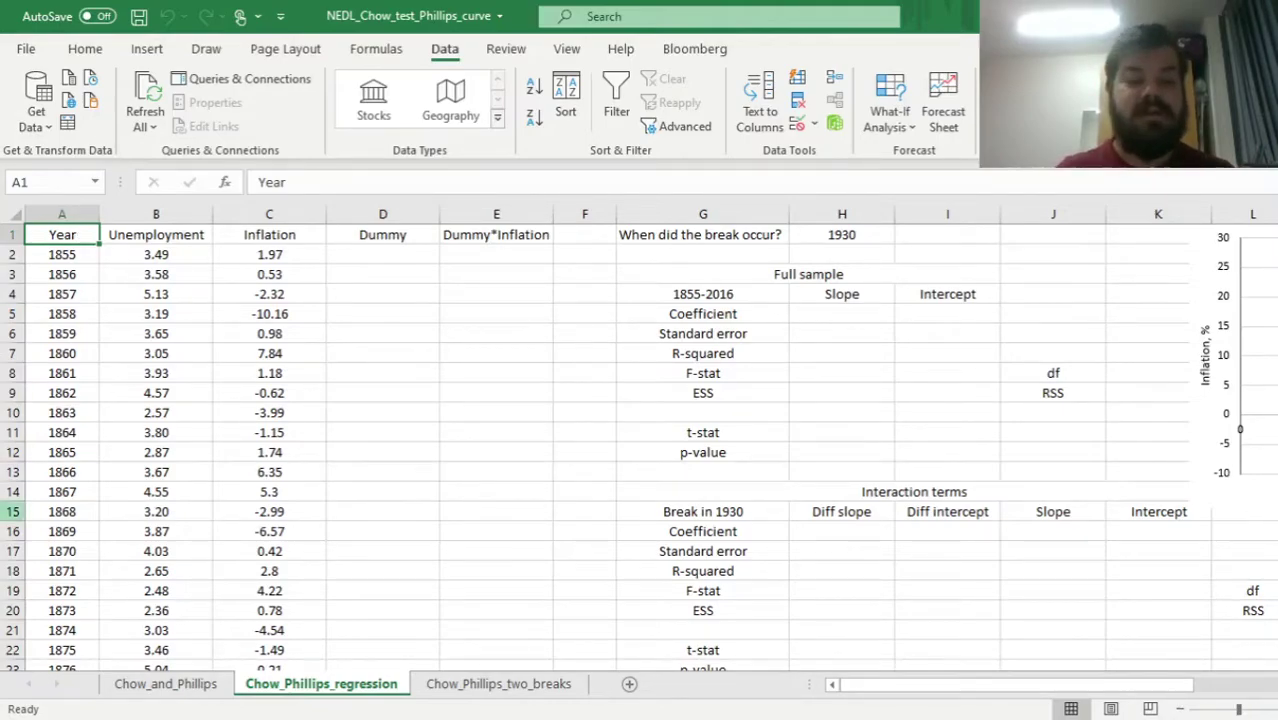
# Review the full-sample and gold standard regression tables and the Phillips curve chart on the Chow_and_Phillips sheet.
pyautogui.click(165, 683)
pyautogui.click(440, 419)
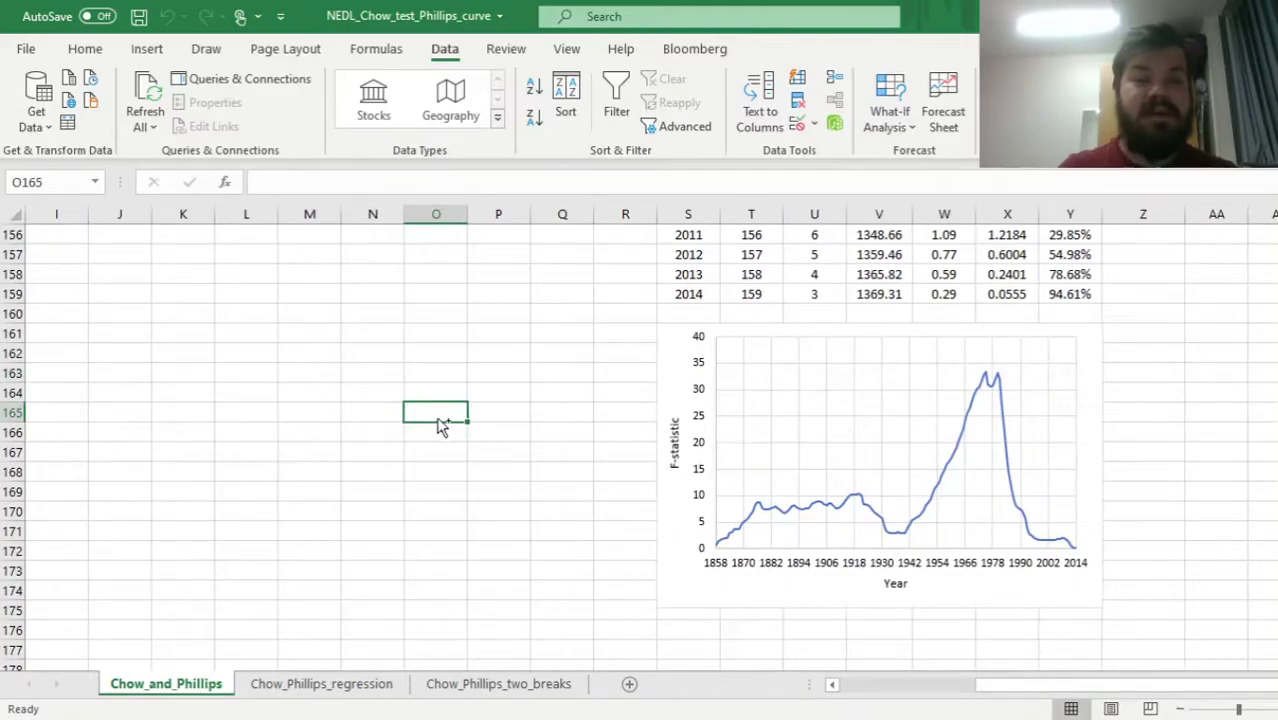
pyautogui.hotkey('ctrl', 'Left')
pyautogui.hotkey('ctrl', 'Up')
pyautogui.hotkey('ctrl', 'Up')
pyautogui.click(717, 450)
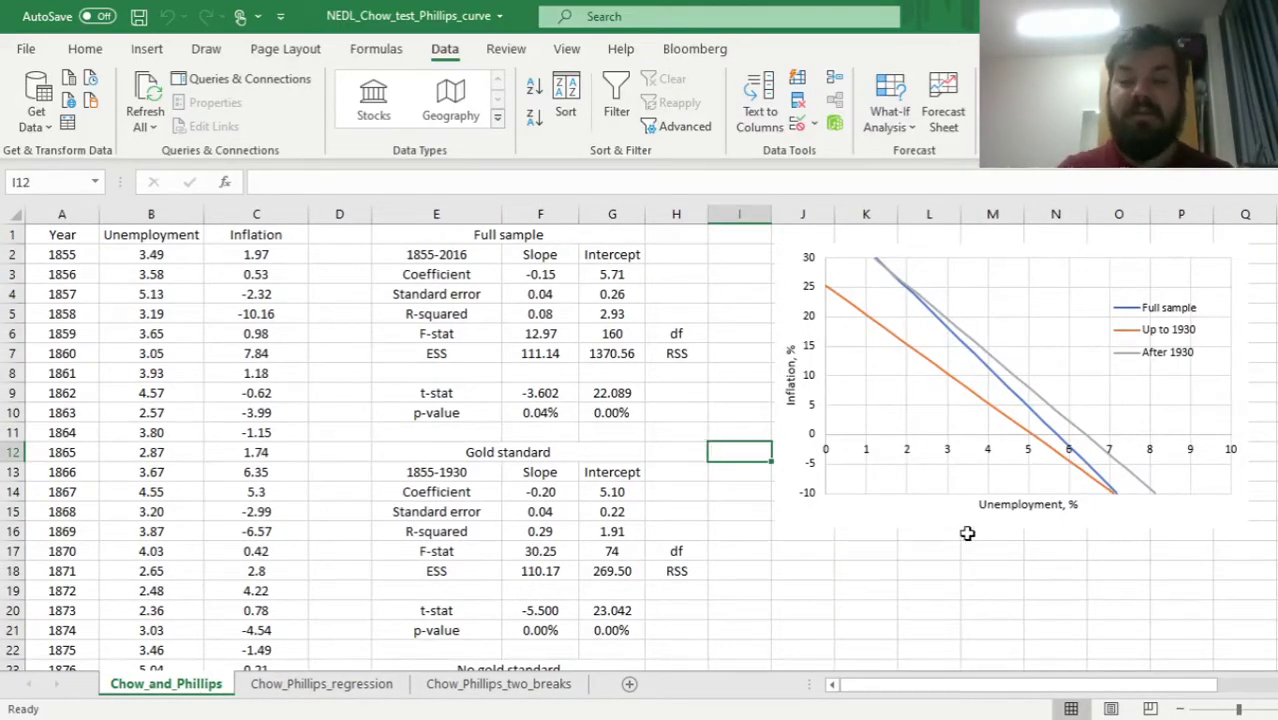
pyautogui.click(1045, 445)
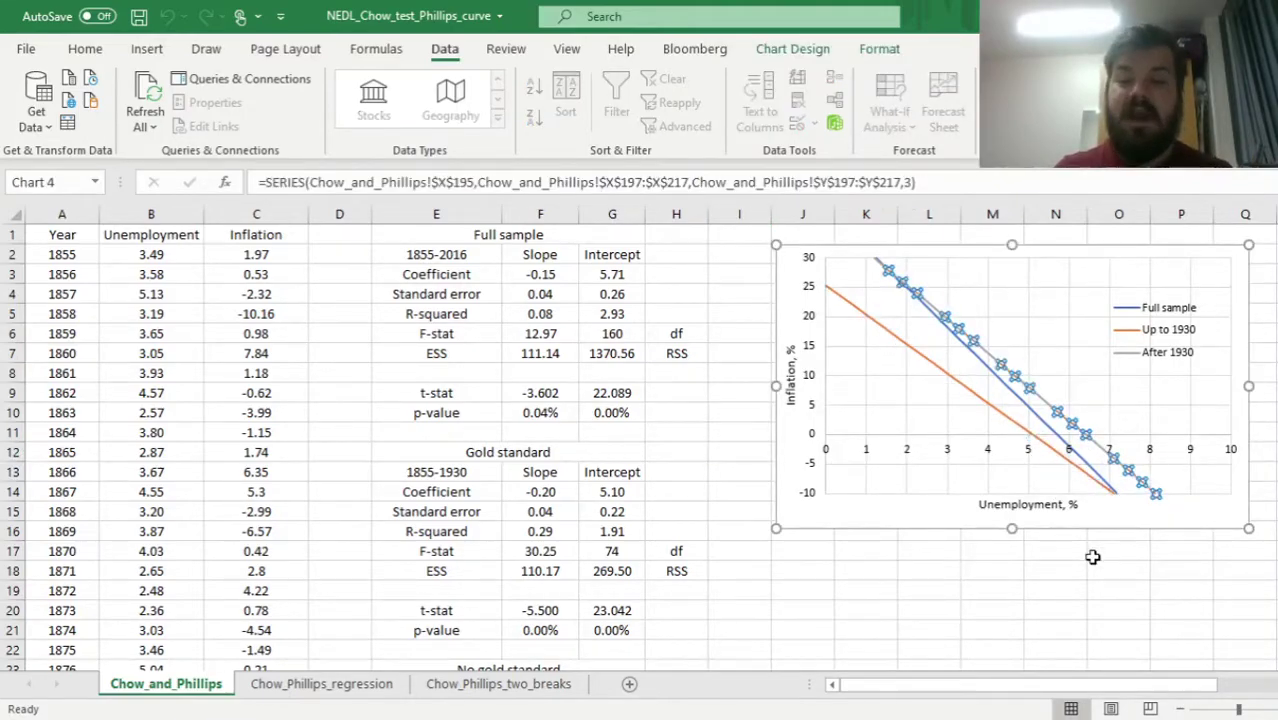
pyautogui.click(1037, 572)
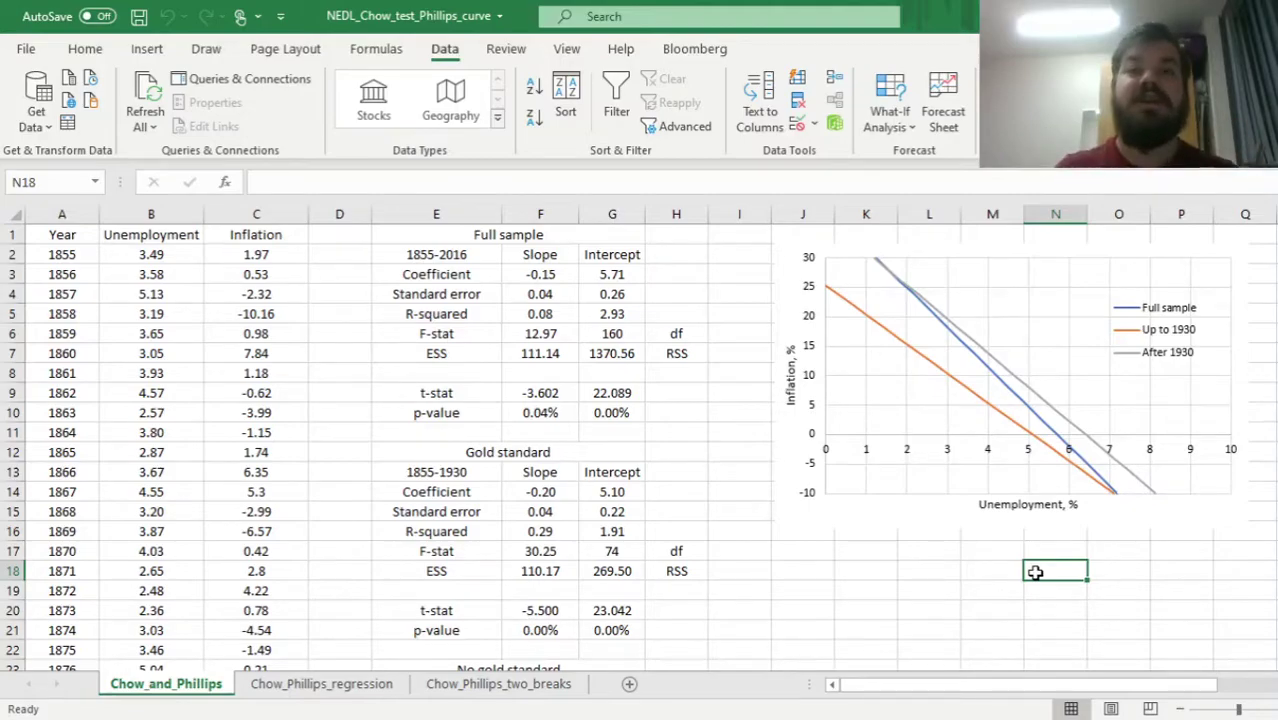
# Examine the Chow test's F-stat and the p-value formula below the regression tables.
pyautogui.moveTo(743, 415); pyautogui.dragTo(736, 636)
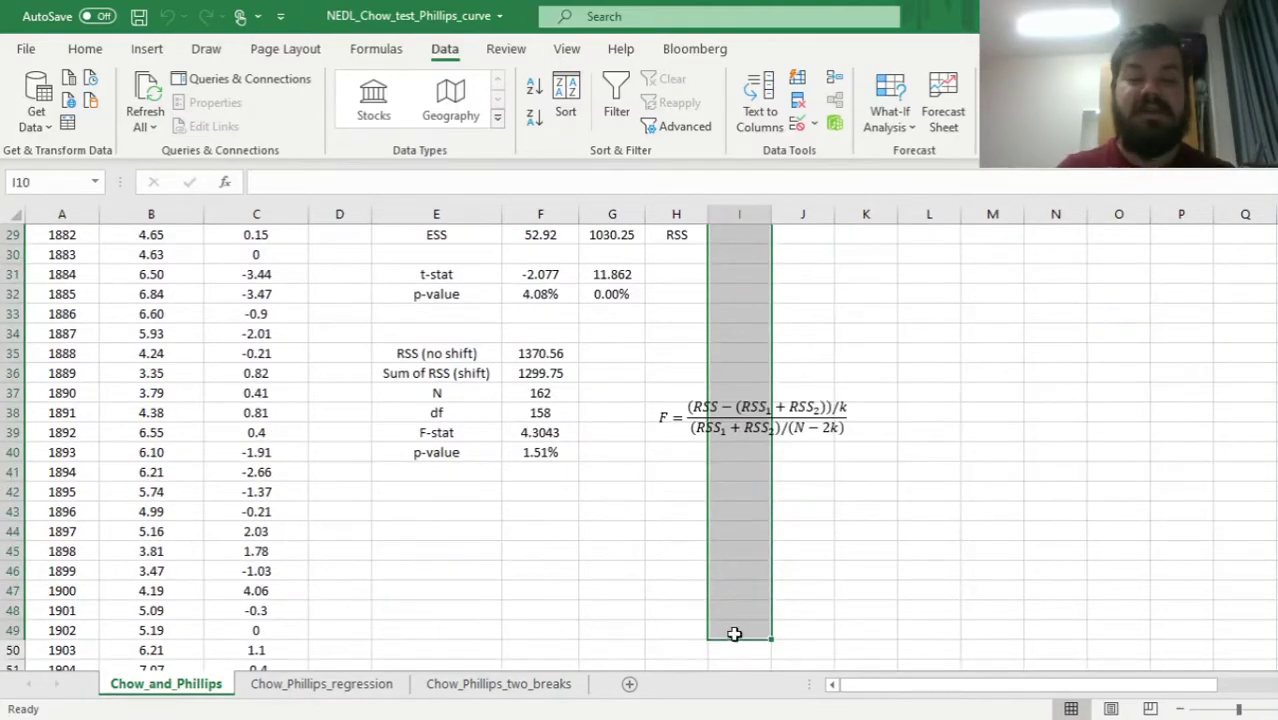
pyautogui.click(600, 505)
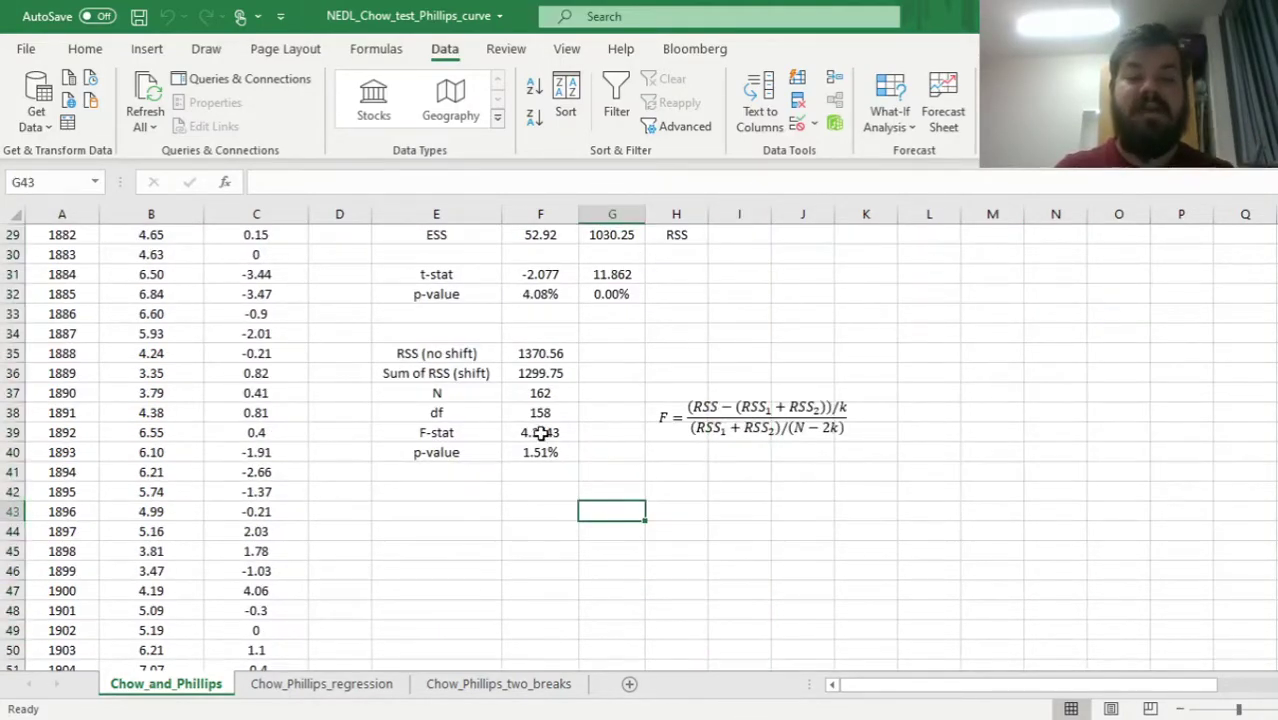
pyautogui.click(531, 456)
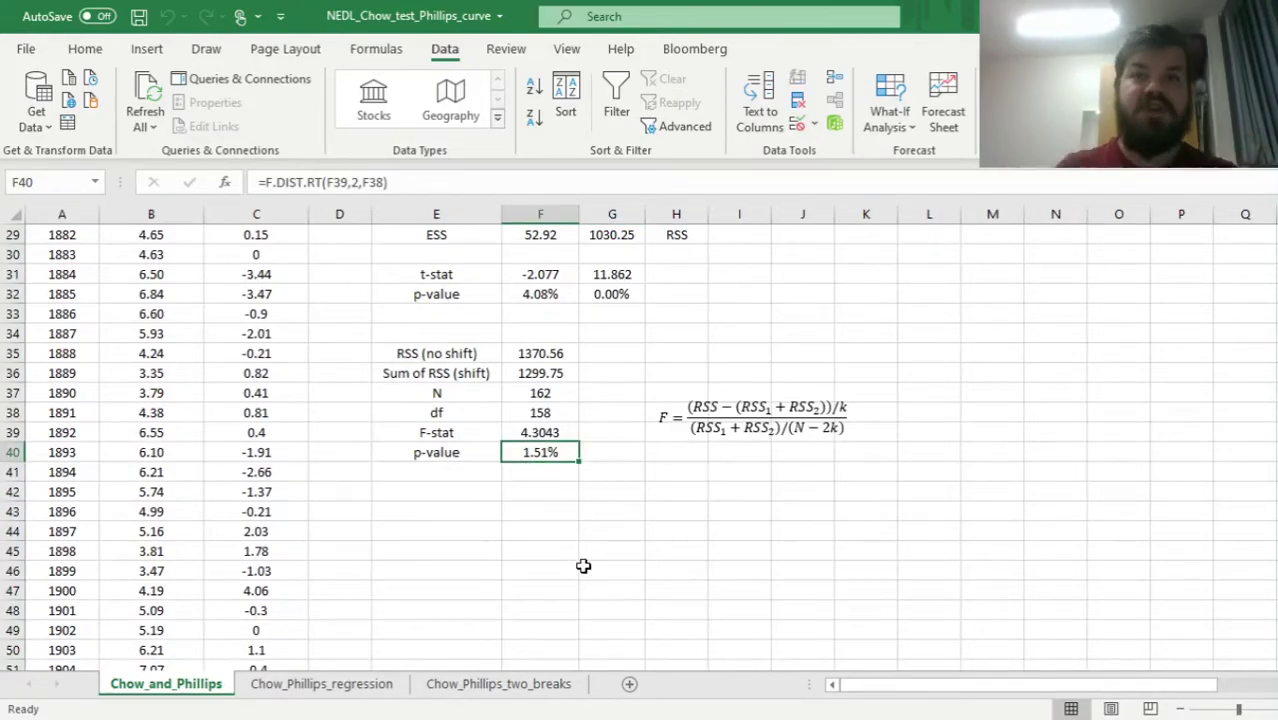
# Examine the table of candidate break years and the chart of F-statistics by year beneath it.
pyautogui.moveTo(850, 308); pyautogui.dragTo(1268, 352)
pyautogui.click(1068, 373)
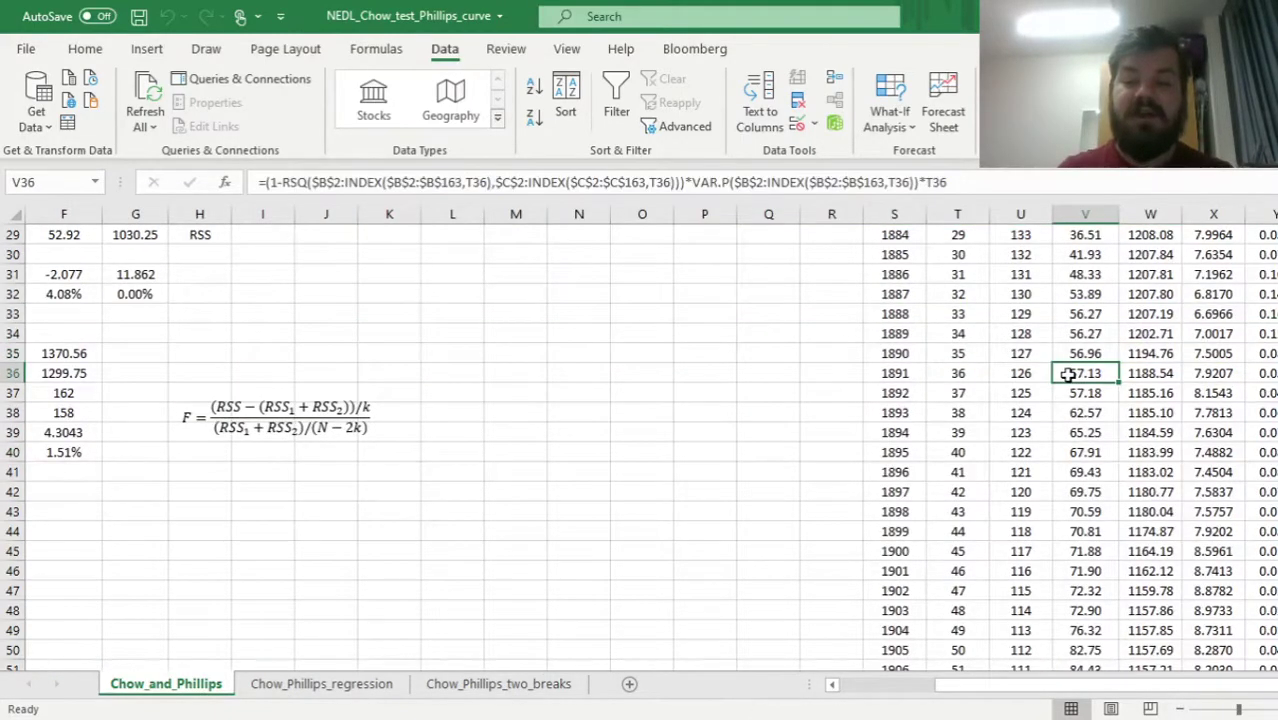
pyautogui.hotkey('ctrl', 'Down')
pyautogui.press('Down')
pyautogui.press('Down')
pyautogui.press('Down')
pyautogui.press('Down')
pyautogui.press('Down')
pyautogui.press('Down')
pyautogui.press('Down')
pyautogui.press('Down')
pyautogui.press('Down')
pyautogui.press('Down')
pyautogui.press('Down')
pyautogui.press('Down')
pyautogui.press('Down')
pyautogui.press('Down')
pyautogui.press('Down')
pyautogui.press('Down')
pyautogui.press('Down')
pyautogui.press('Down')
pyautogui.press('Down')
pyautogui.press('Down')
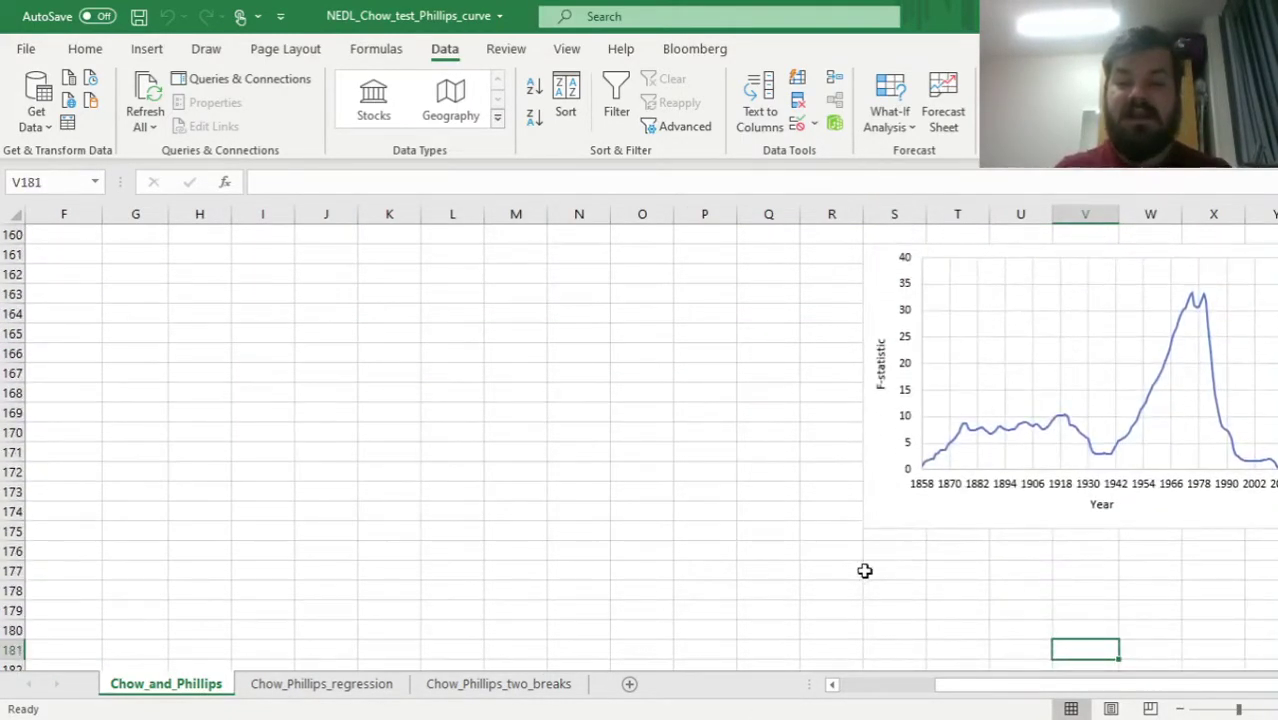
pyautogui.moveTo(864, 556); pyautogui.dragTo(1127, 562)
pyautogui.click(945, 551)
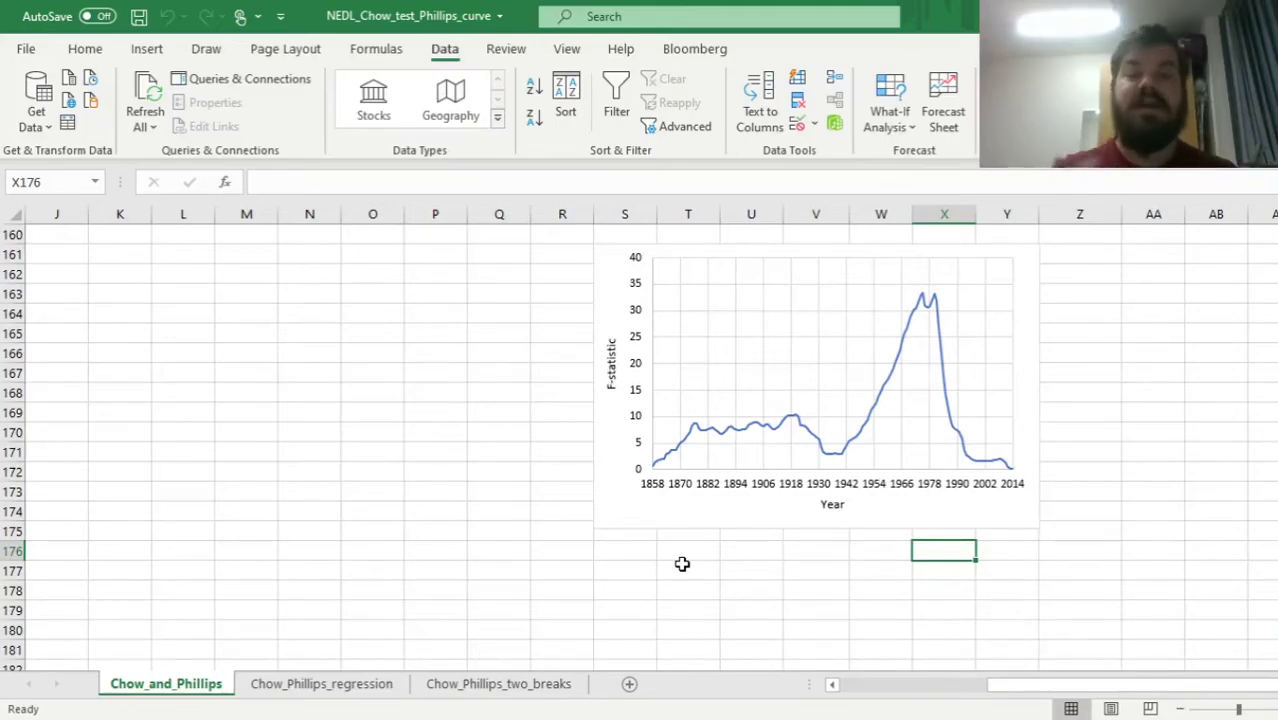
pyautogui.click(885, 532)
# Return to the top of the sheet and compare the fitted lines before and after 1930.
pyautogui.click(262, 449)
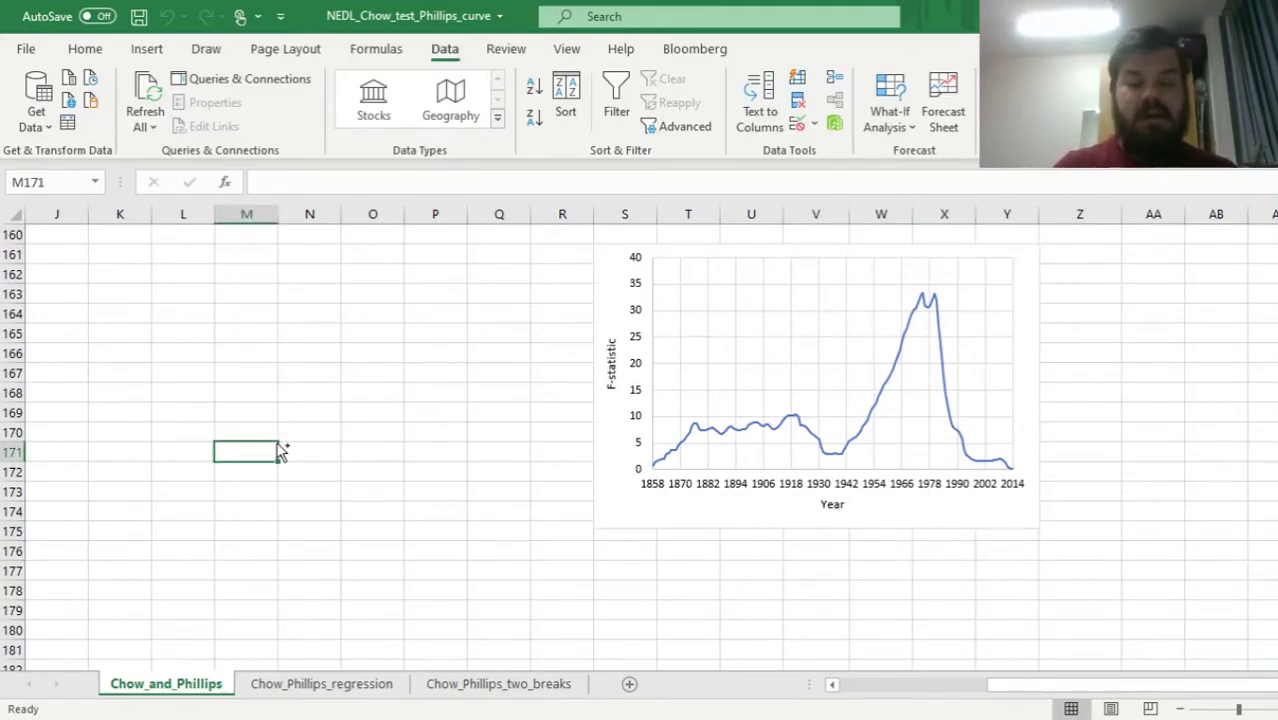
pyautogui.hotkey('ctrl', 'Up')
pyautogui.moveTo(297, 607); pyautogui.dragTo(257, 571)
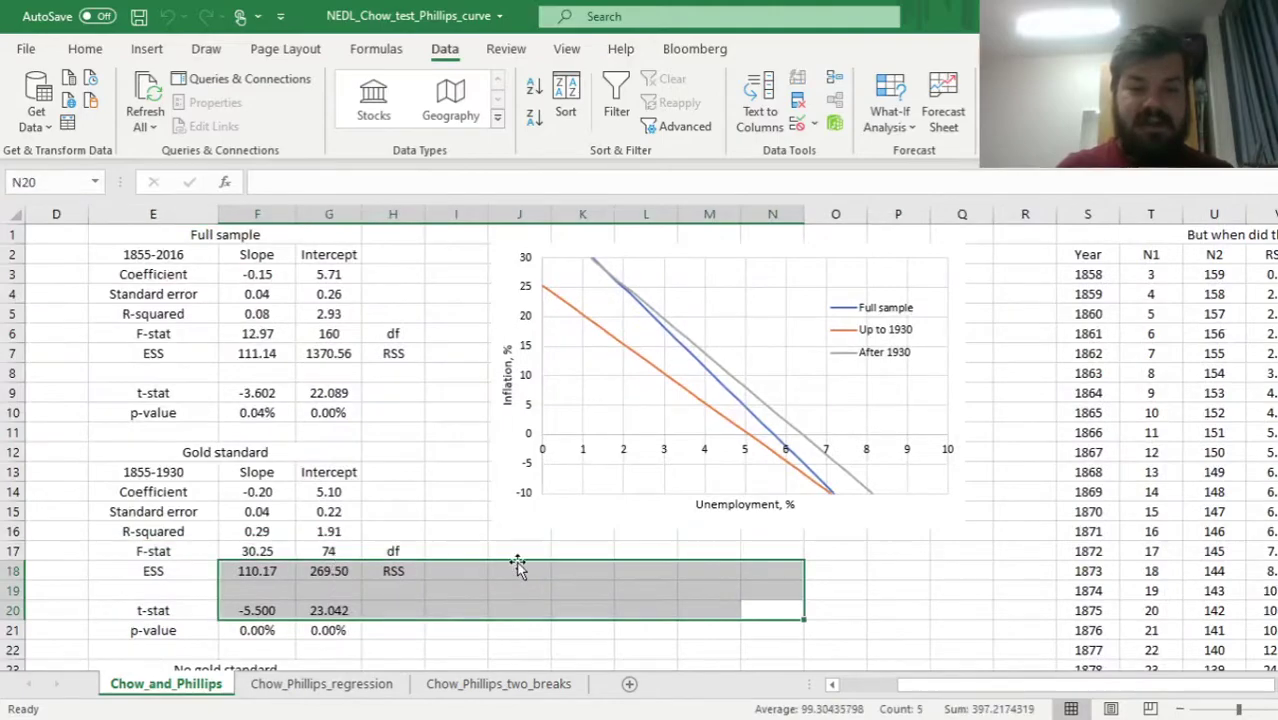
pyautogui.click(519, 575)
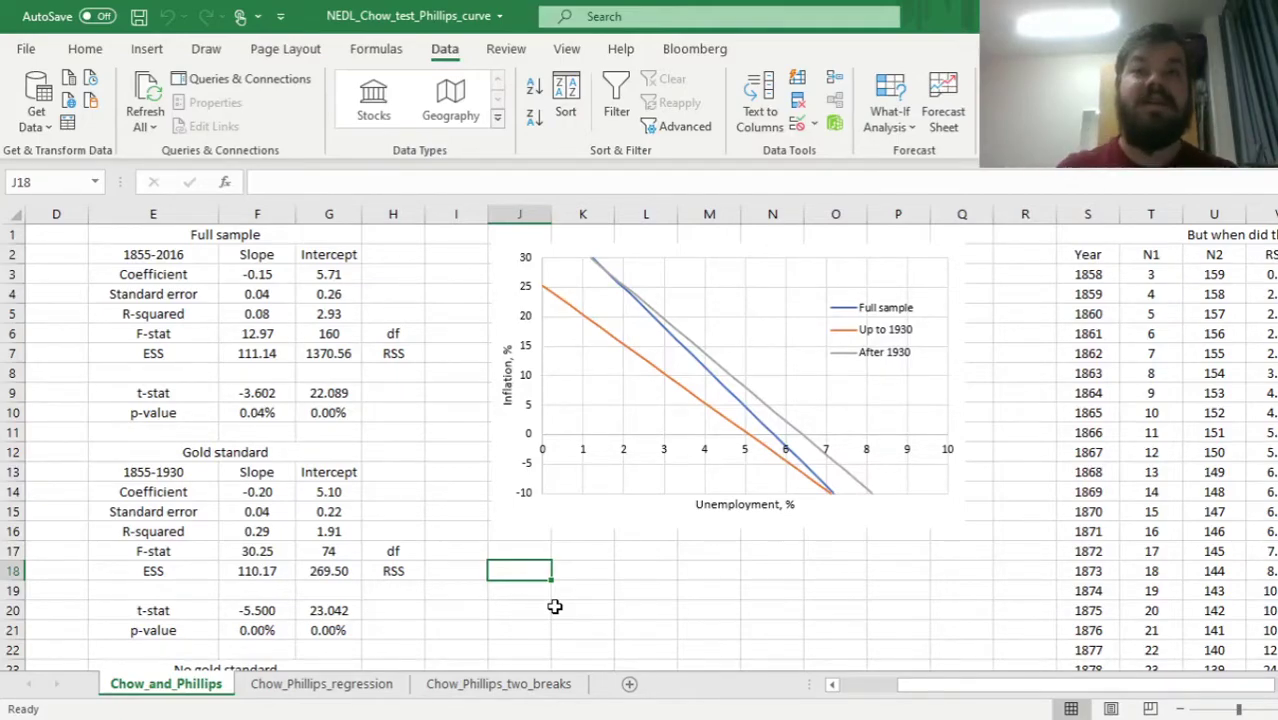
# On the Chow_Phillips_regression sheet, fill H5:I9 with the array formula =LINEST(B2:B163,C2:C163,1,1) for the full sample.
pyautogui.click(310, 688)
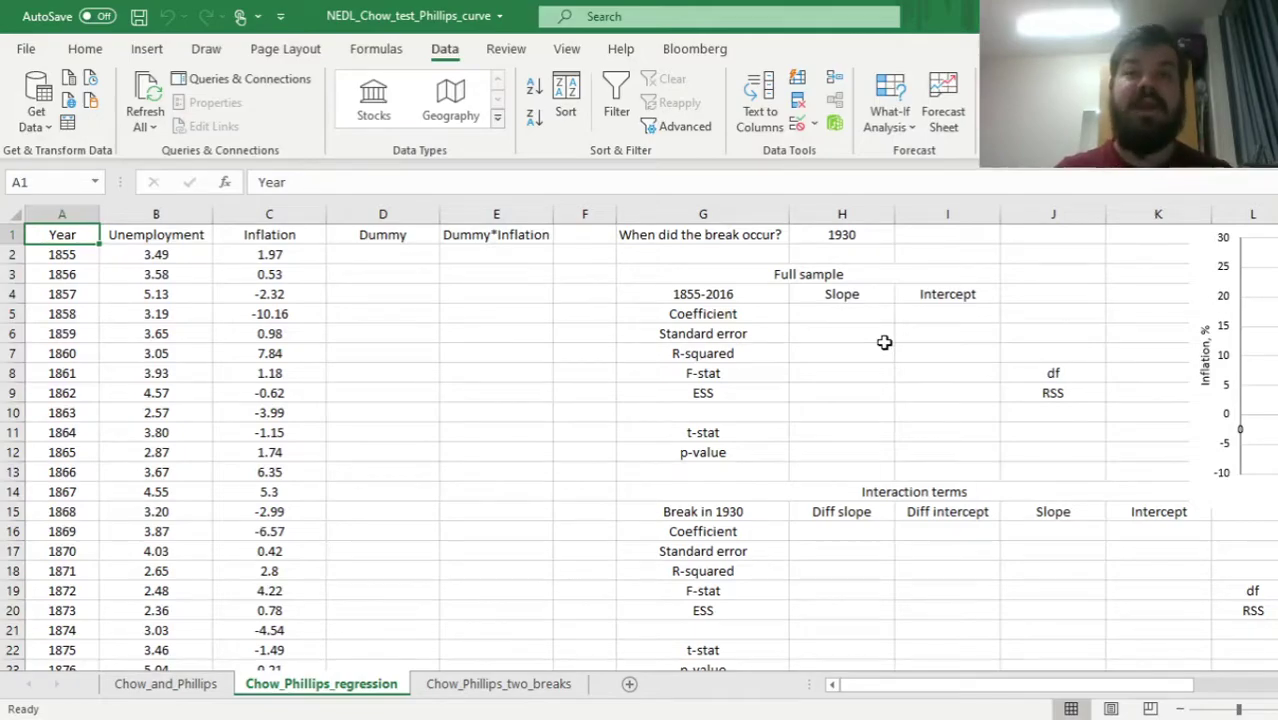
pyautogui.moveTo(840, 316); pyautogui.dragTo(928, 394)
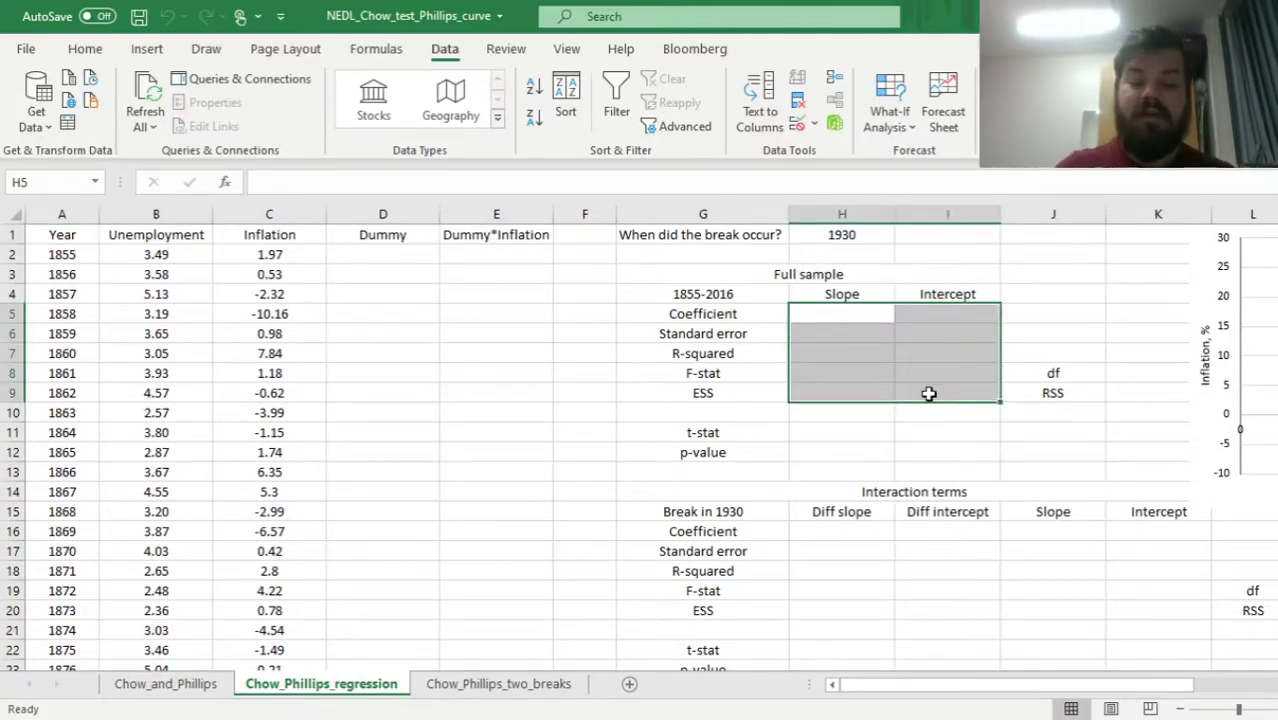
pyautogui.write('=LINEST(')
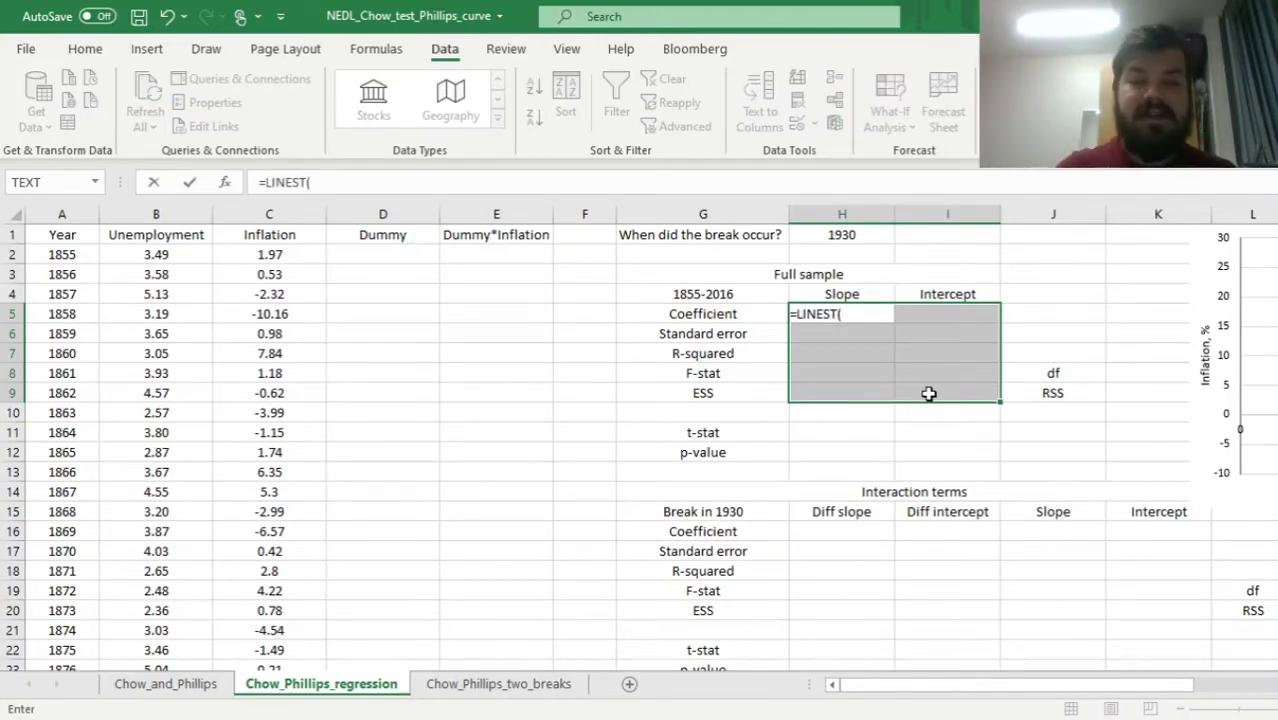
pyautogui.click(163, 252)
pyautogui.hotkey('ctrl', 'shift', 'Down')
pyautogui.write(',')
pyautogui.click(231, 291)
pyautogui.hotkey('ctrl', 'Up')
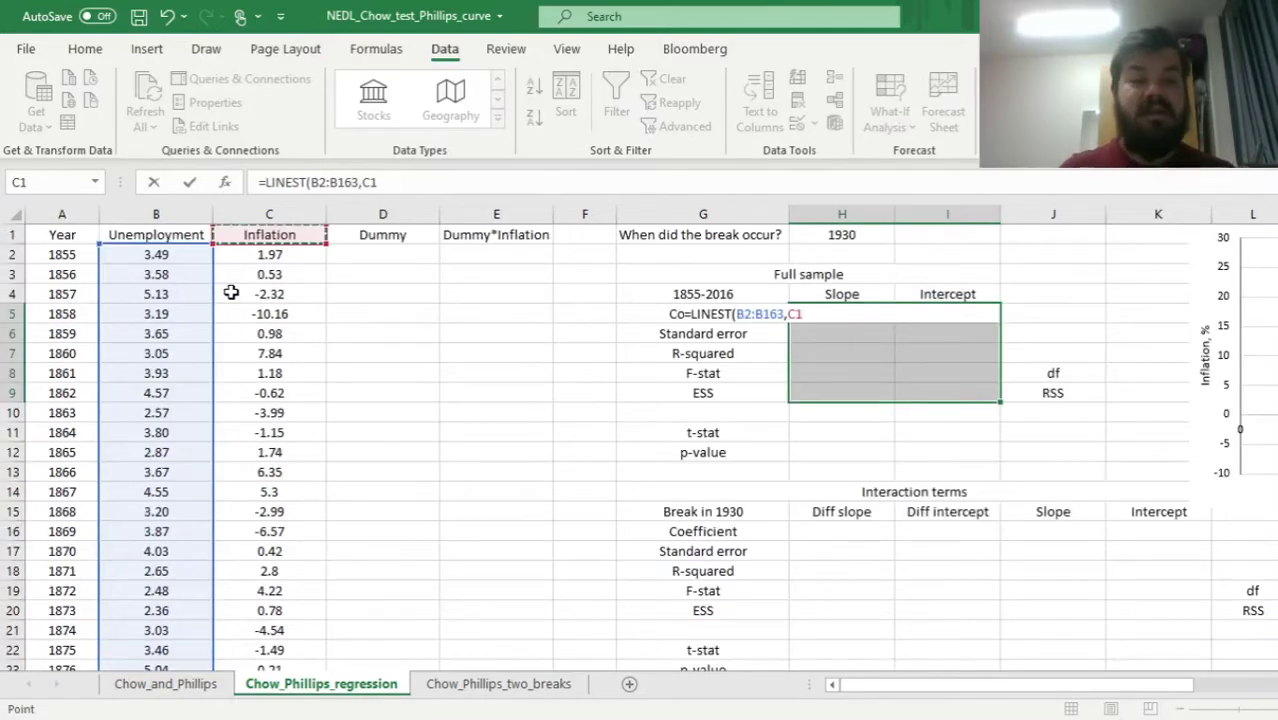
pyautogui.press('Down')
pyautogui.hotkey('ctrl', 'shift', 'Down')
pyautogui.write(',1,')
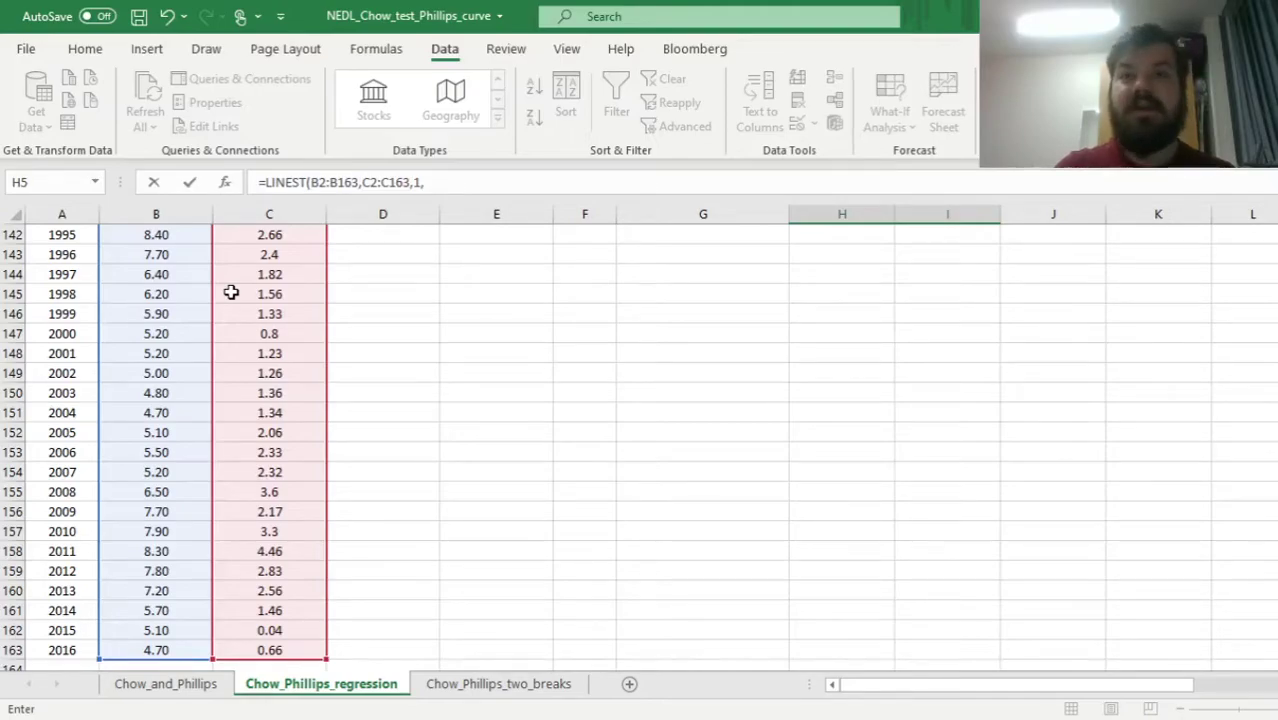
pyautogui.write('1')
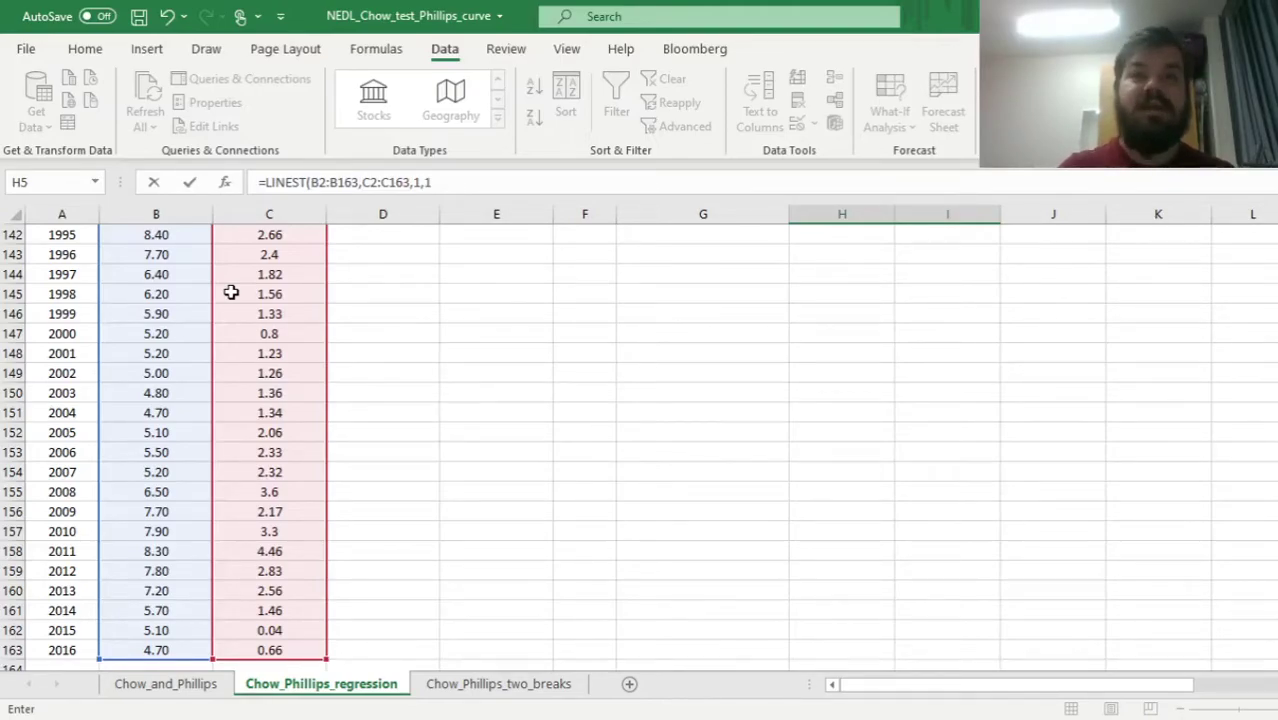
pyautogui.write(')')
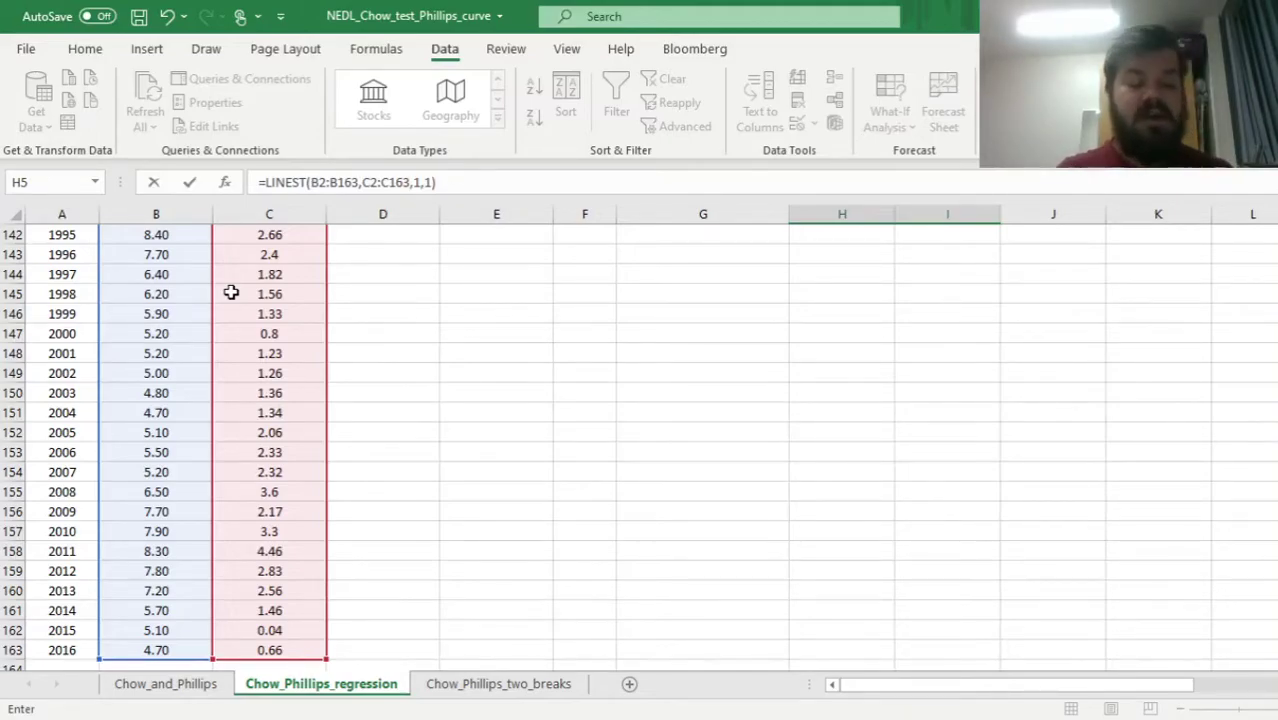
pyautogui.hotkey('ctrl', 'shift', 'Return')
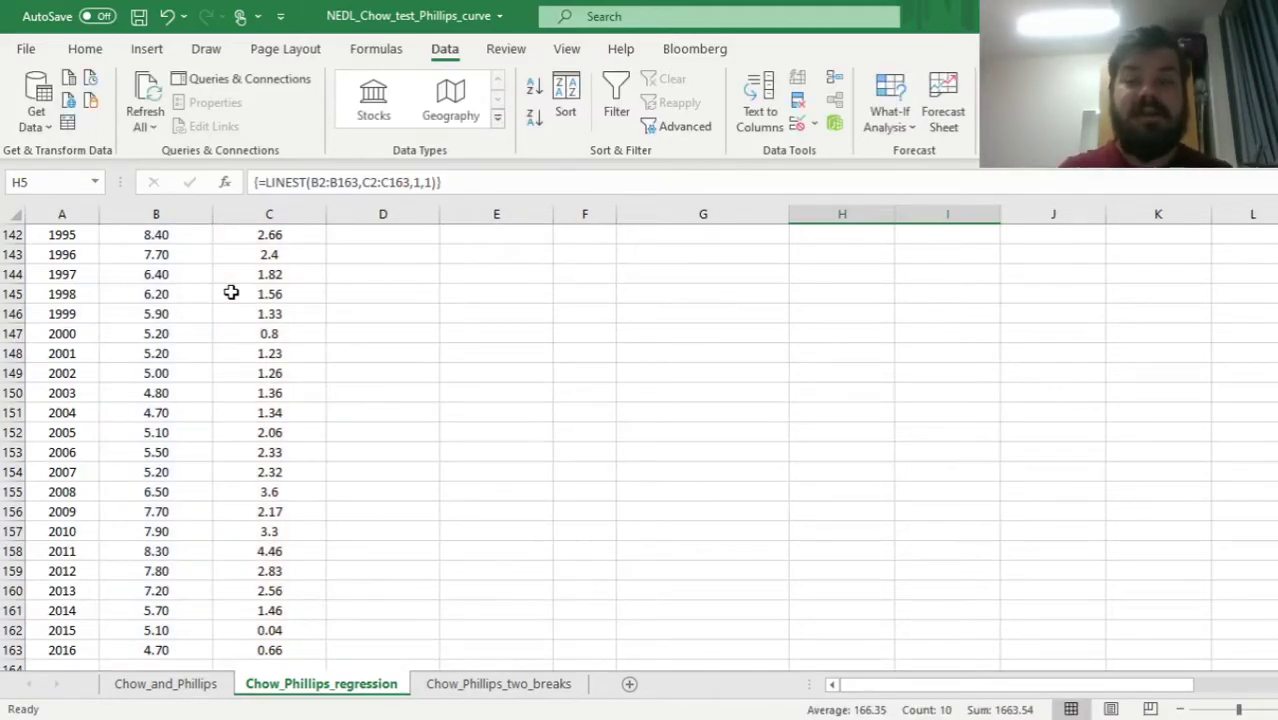
# Review the full-sample coefficients, standard errors and the full-sample line on the chart.
pyautogui.press('Up')
pyautogui.press('Up')
pyautogui.press('Up')
pyautogui.press('Up')
pyautogui.moveTo(815, 313); pyautogui.dragTo(987, 342)
pyautogui.click(836, 276)
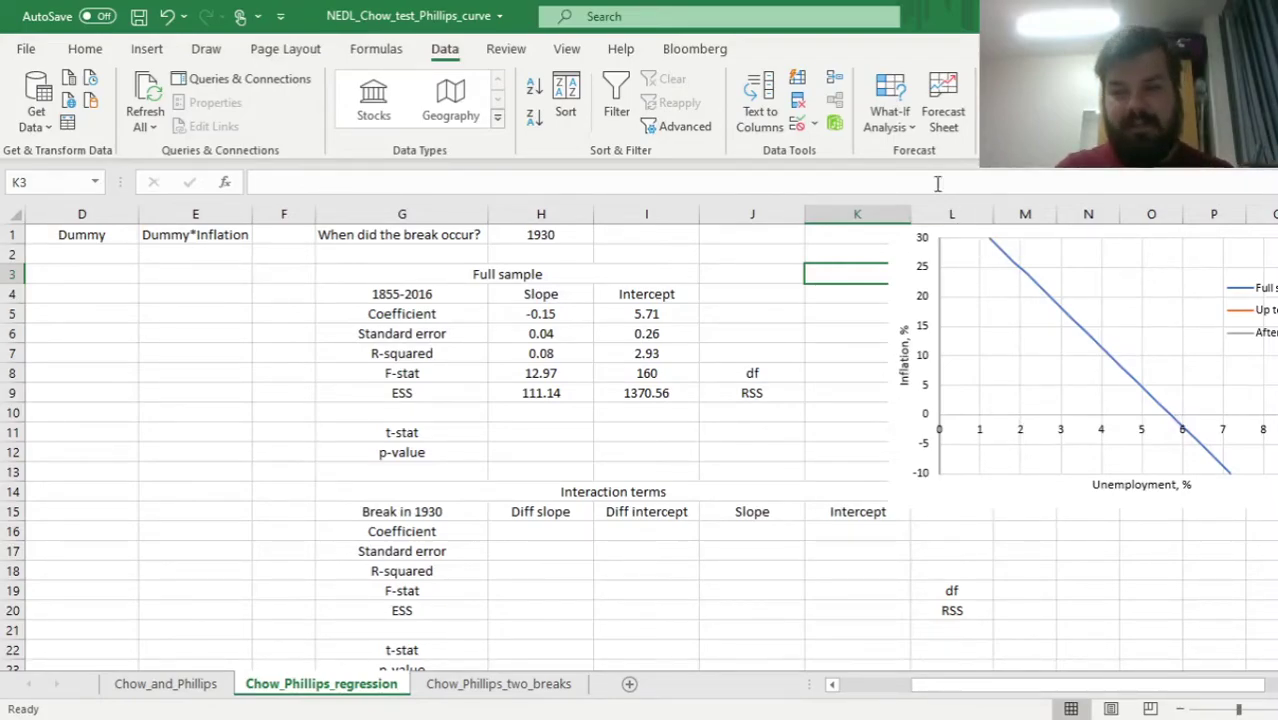
# Calculate the full-sample slope's t-stat in H11 as =H5/H6 and copy the formula to the intercept in I11.
pyautogui.click(551, 448)
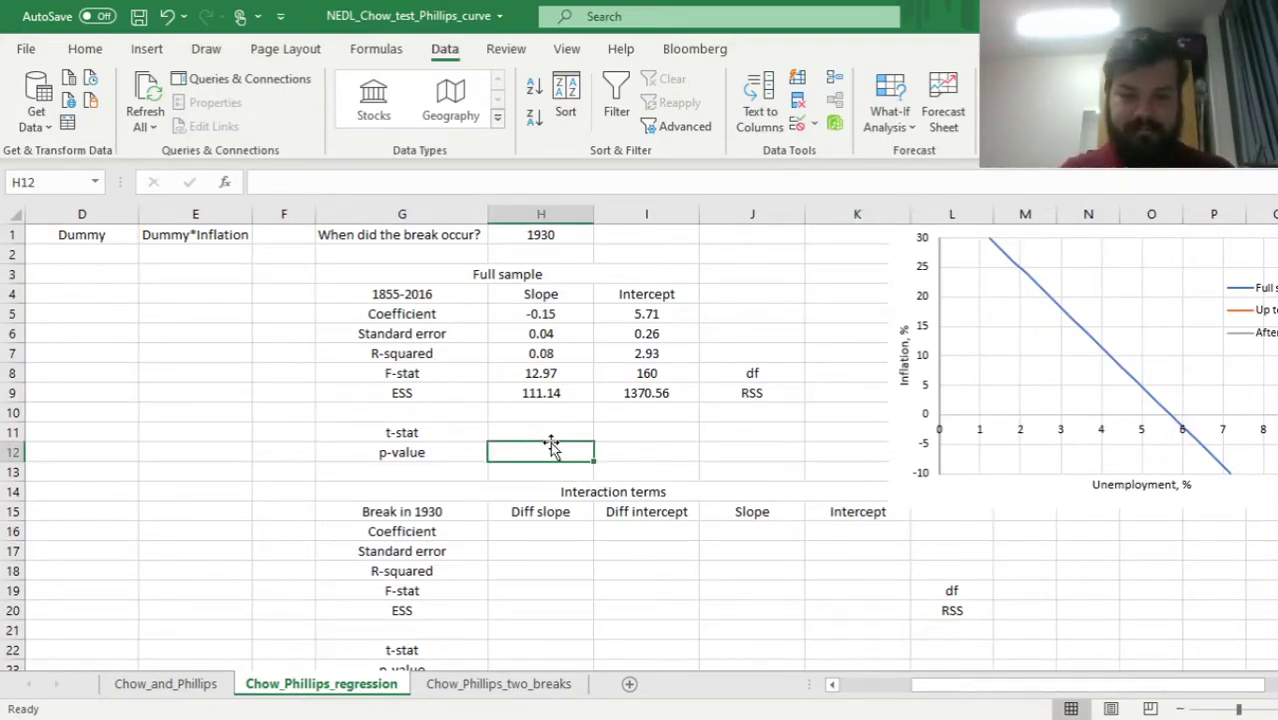
pyautogui.press('Up')
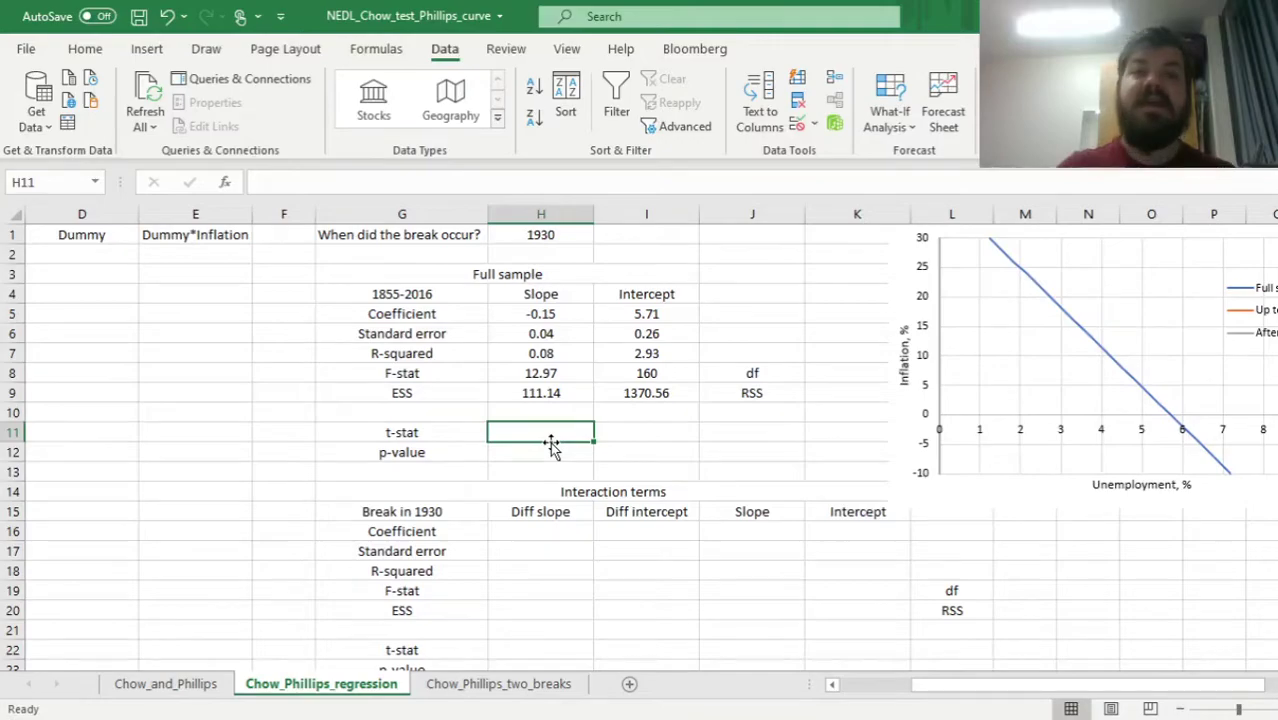
pyautogui.write('=')
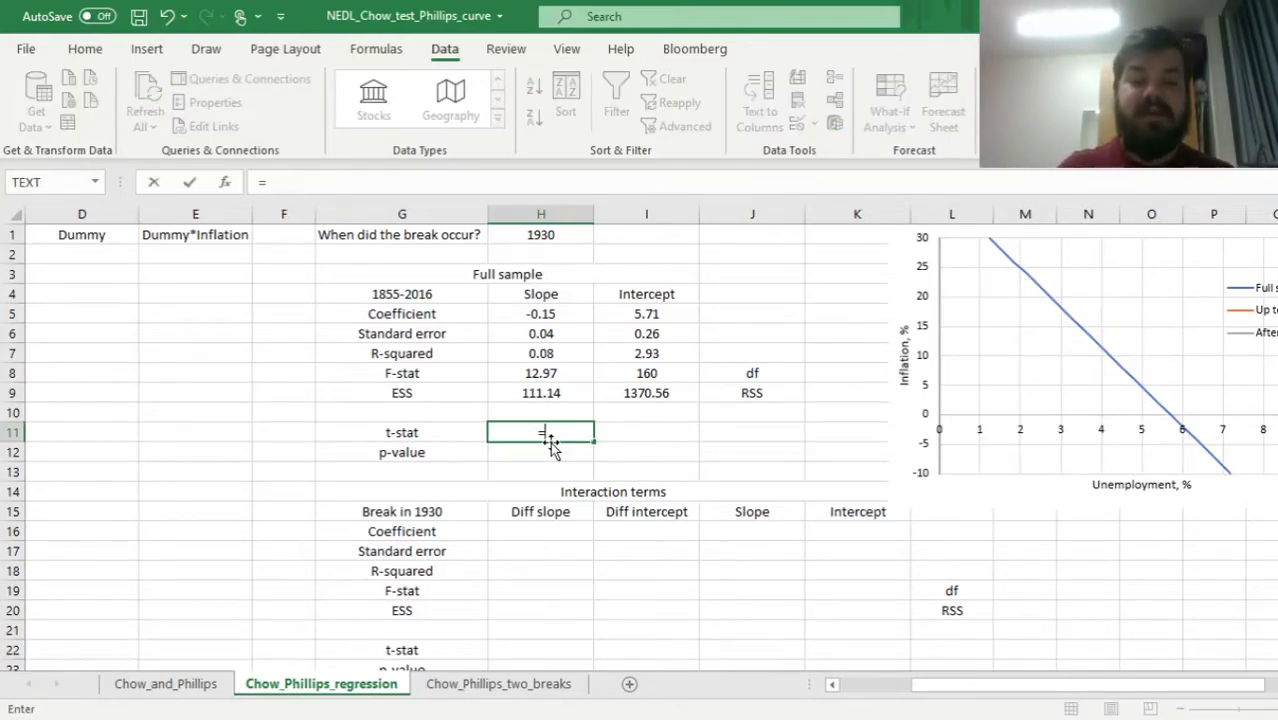
pyautogui.click(540, 316)
pyautogui.write('/')
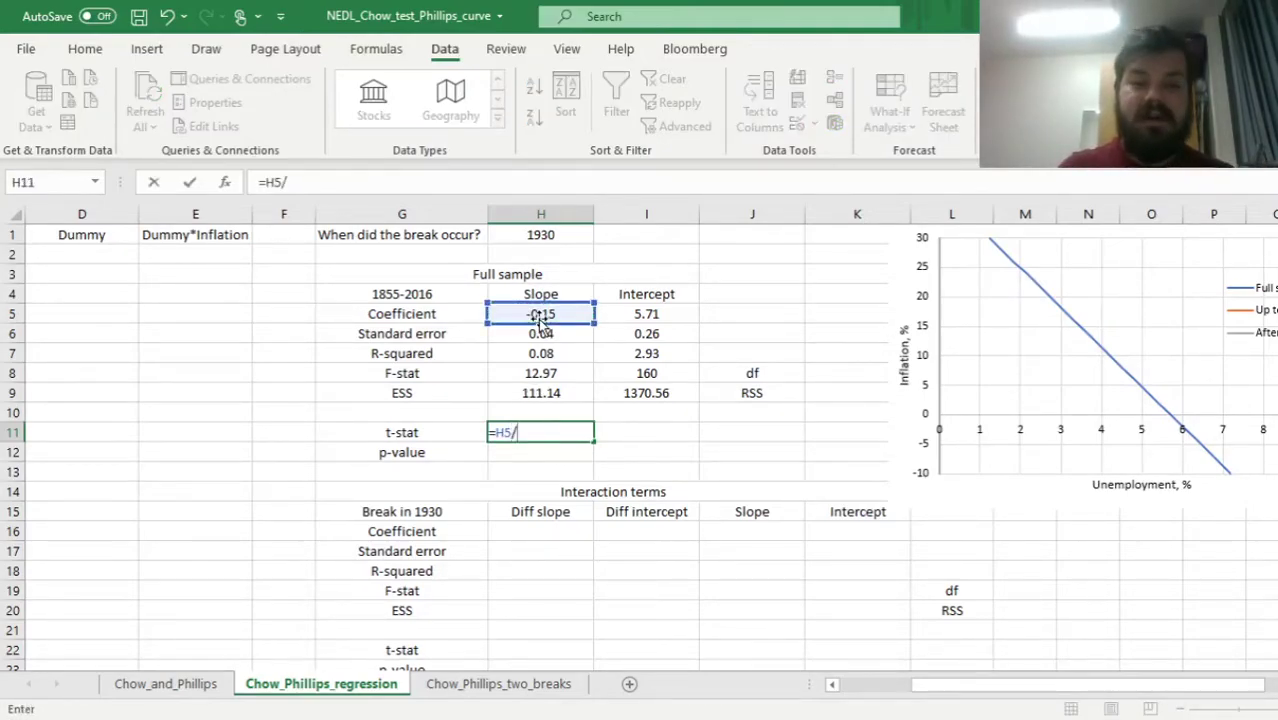
pyautogui.click(524, 334)
pyautogui.hotkey('ctrl', 'Return')
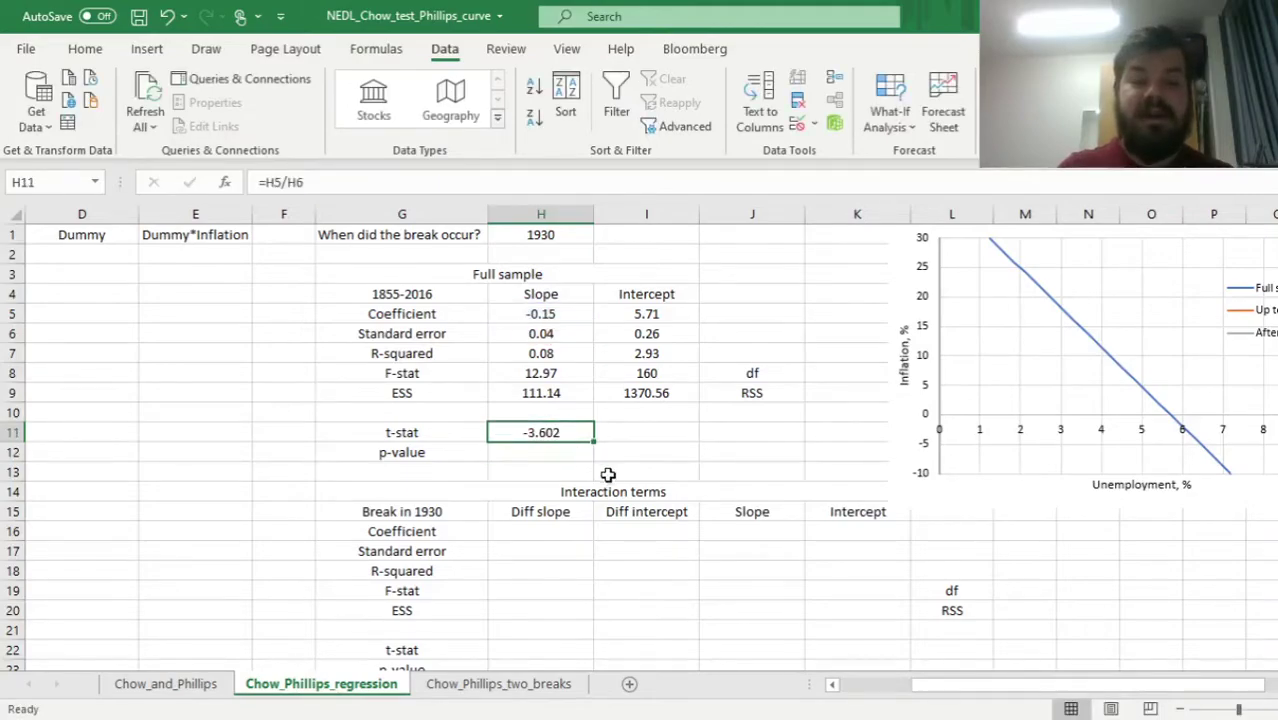
pyautogui.moveTo(594, 442); pyautogui.dragTo(677, 433)
# Calculate the full-sample p-value in H12 as =T.DIST.2T(ABS(H11),$I8) and copy the formula to the intercept in I12.
pyautogui.click(560, 451)
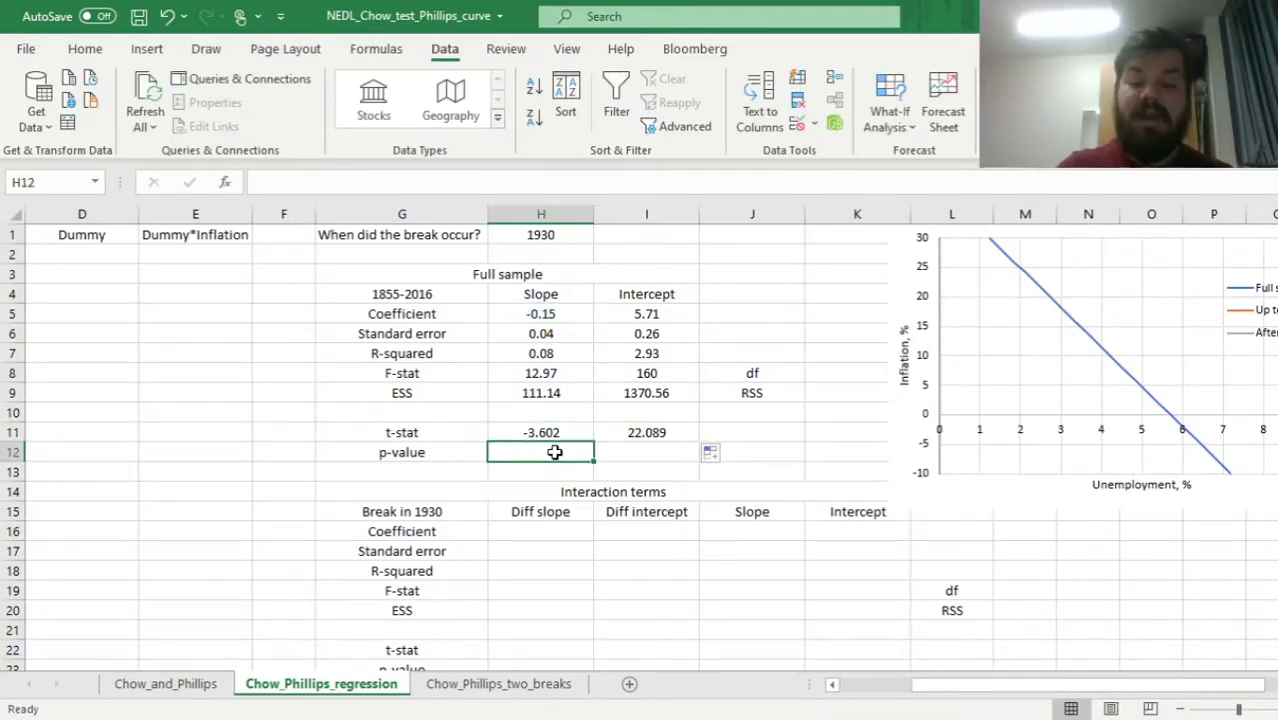
pyautogui.write('=T.DI')
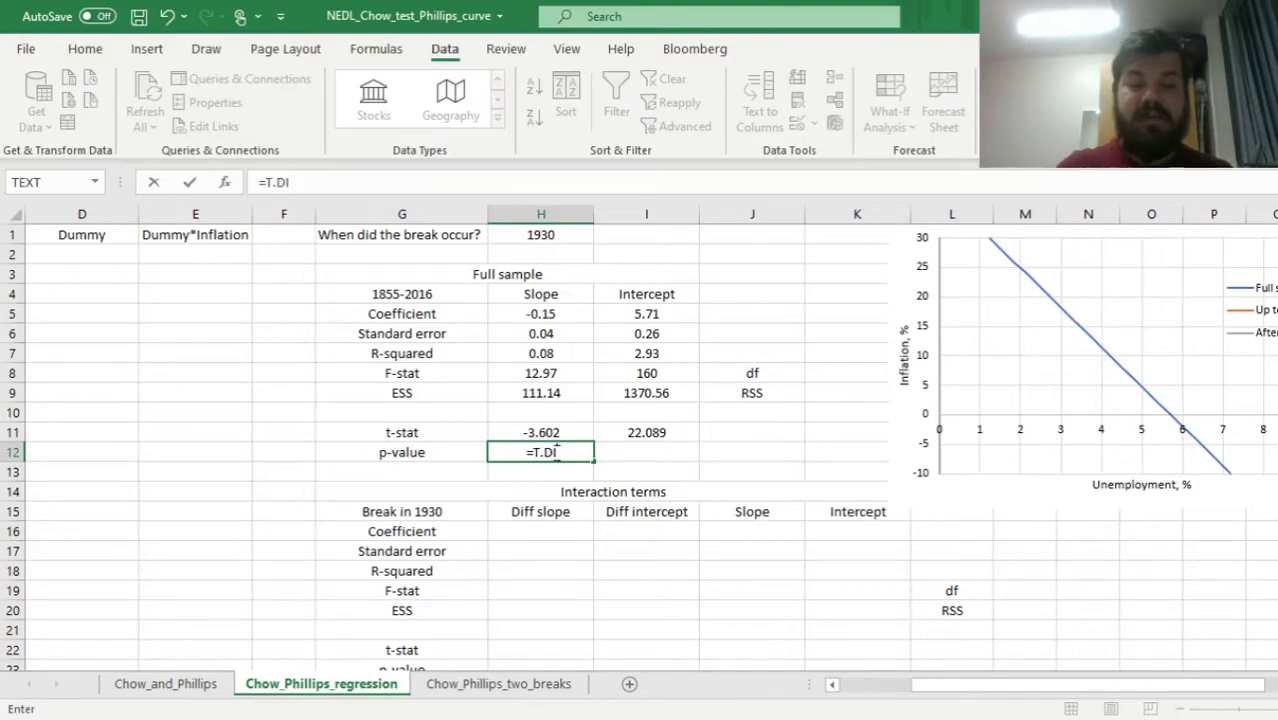
pyautogui.write('ST.2T(ABS(')
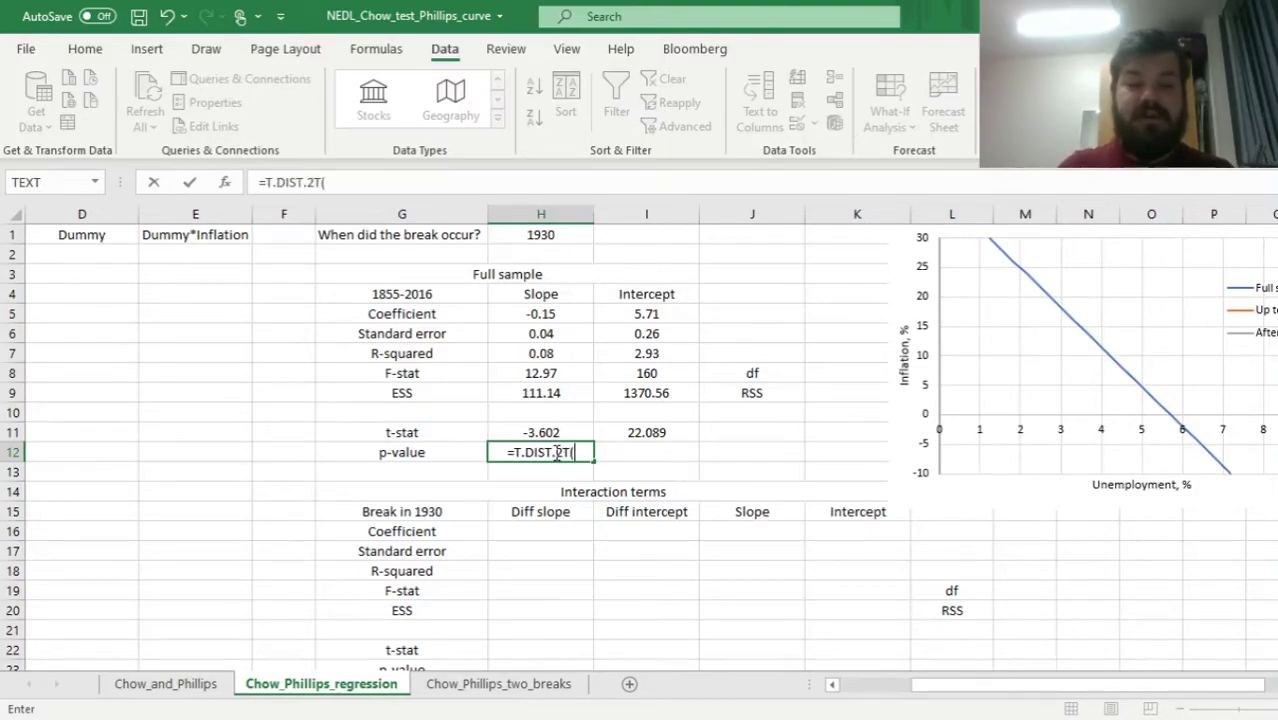
pyautogui.click(516, 432)
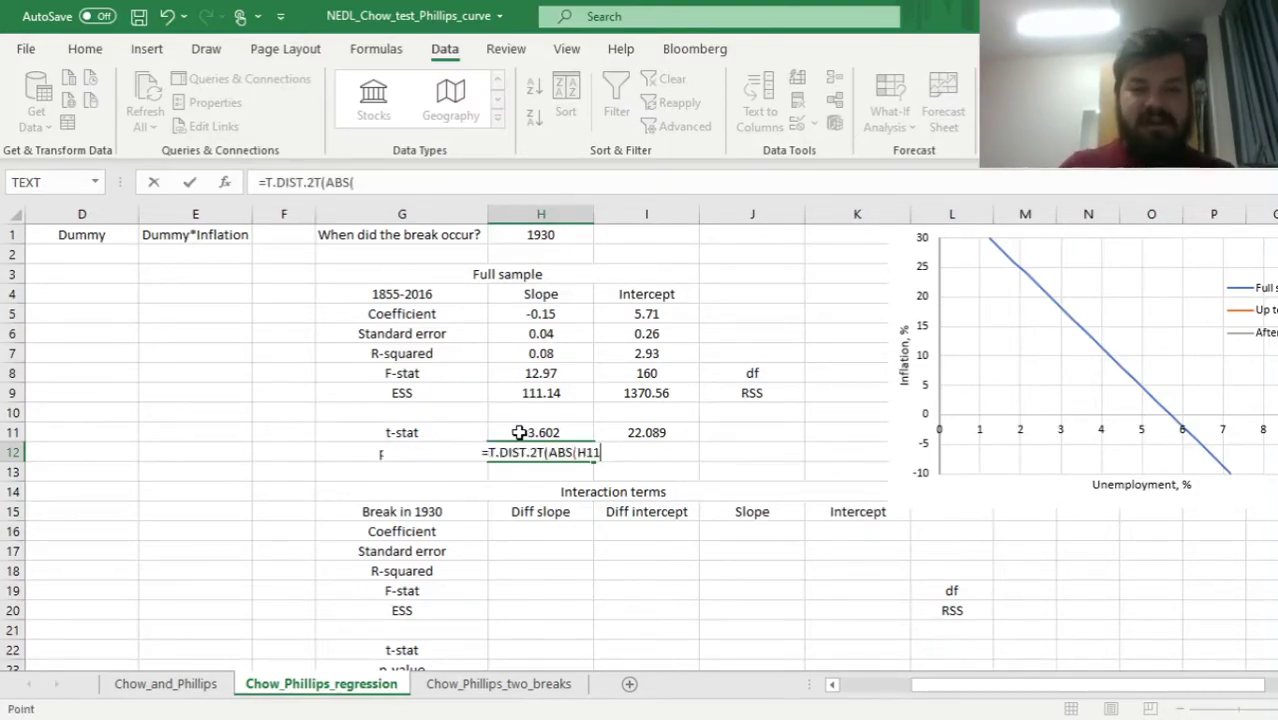
pyautogui.write('),')
pyautogui.click(644, 373)
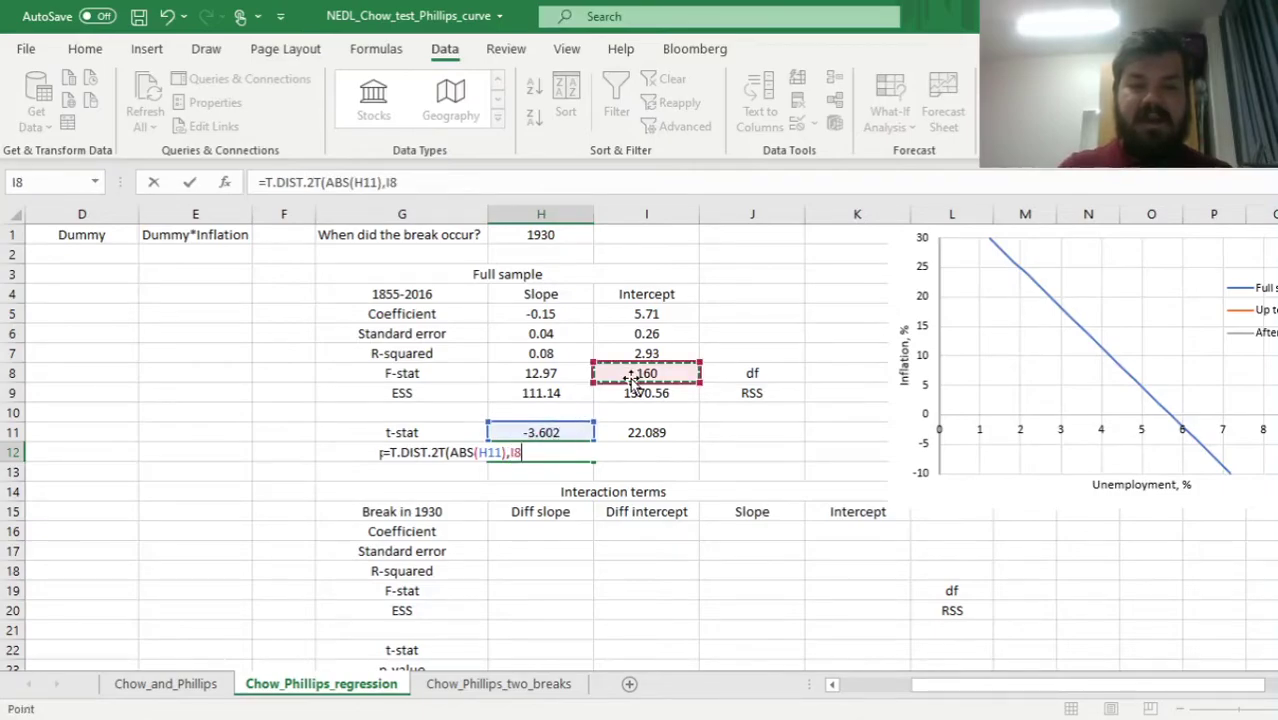
pyautogui.click(391, 182)
pyautogui.write('$')
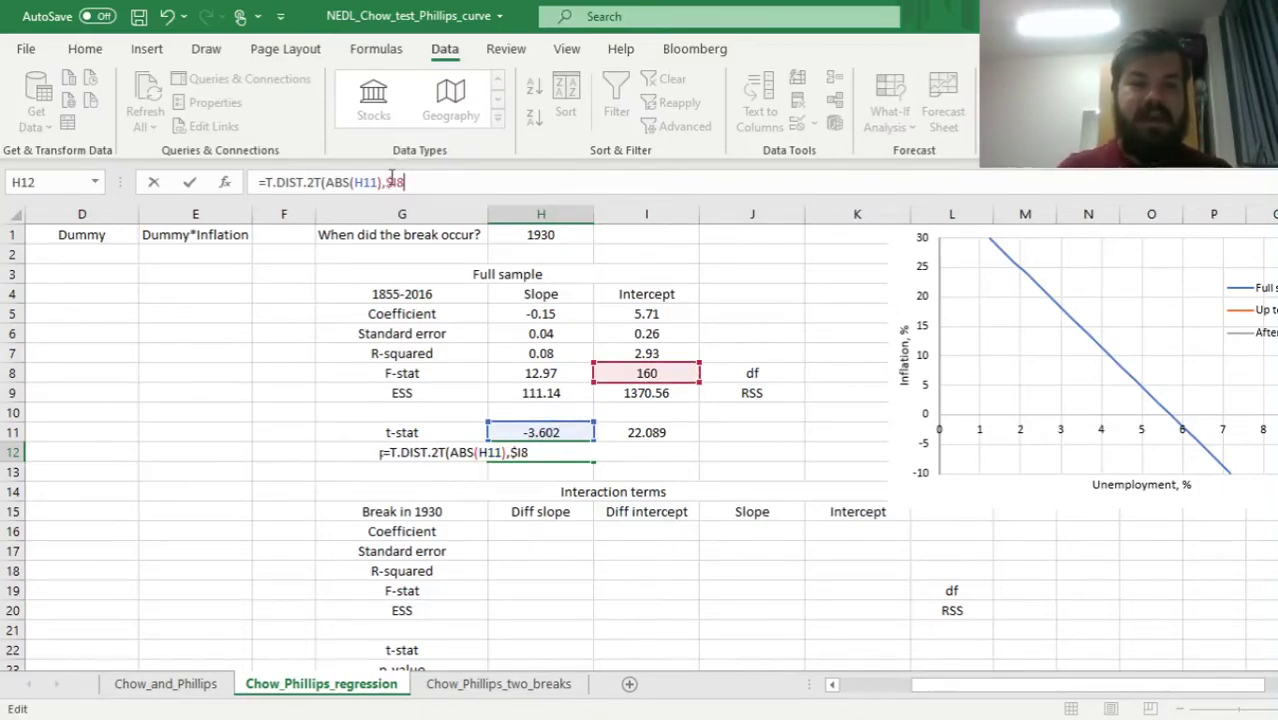
pyautogui.hotkey('ctrl', 'Return')
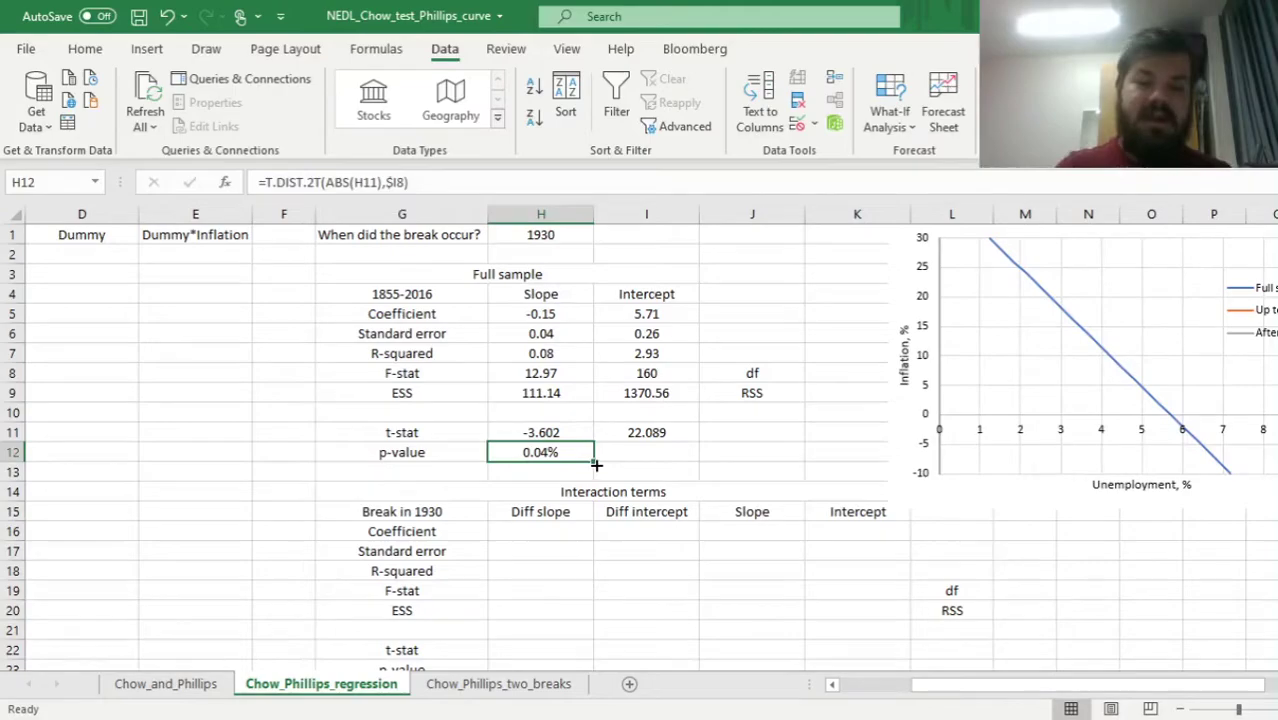
pyautogui.moveTo(593, 461); pyautogui.dragTo(707, 459)
pyautogui.click(770, 462)
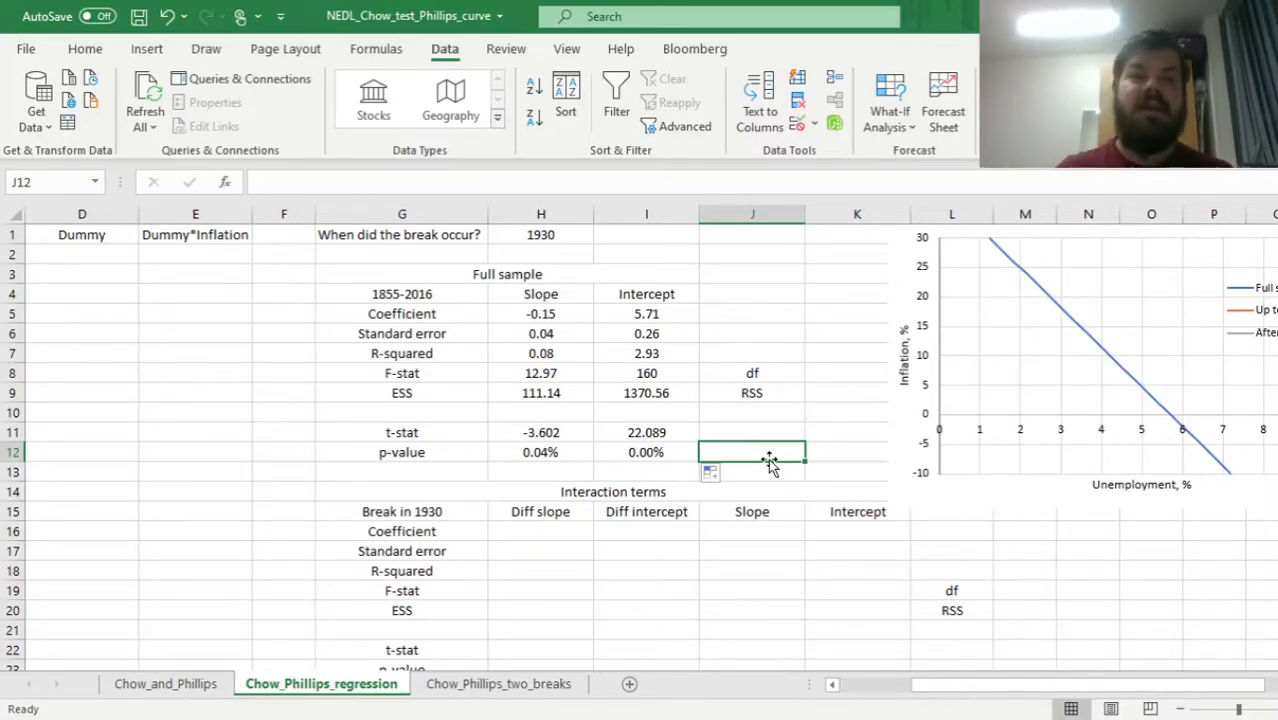
# Review the yearly structural-break table from 1858 to 2014 on the Chow_and_Phillips sheet and return to Chow_Phillips_regression.
pyautogui.click(209, 685)
pyautogui.click(1150, 313)
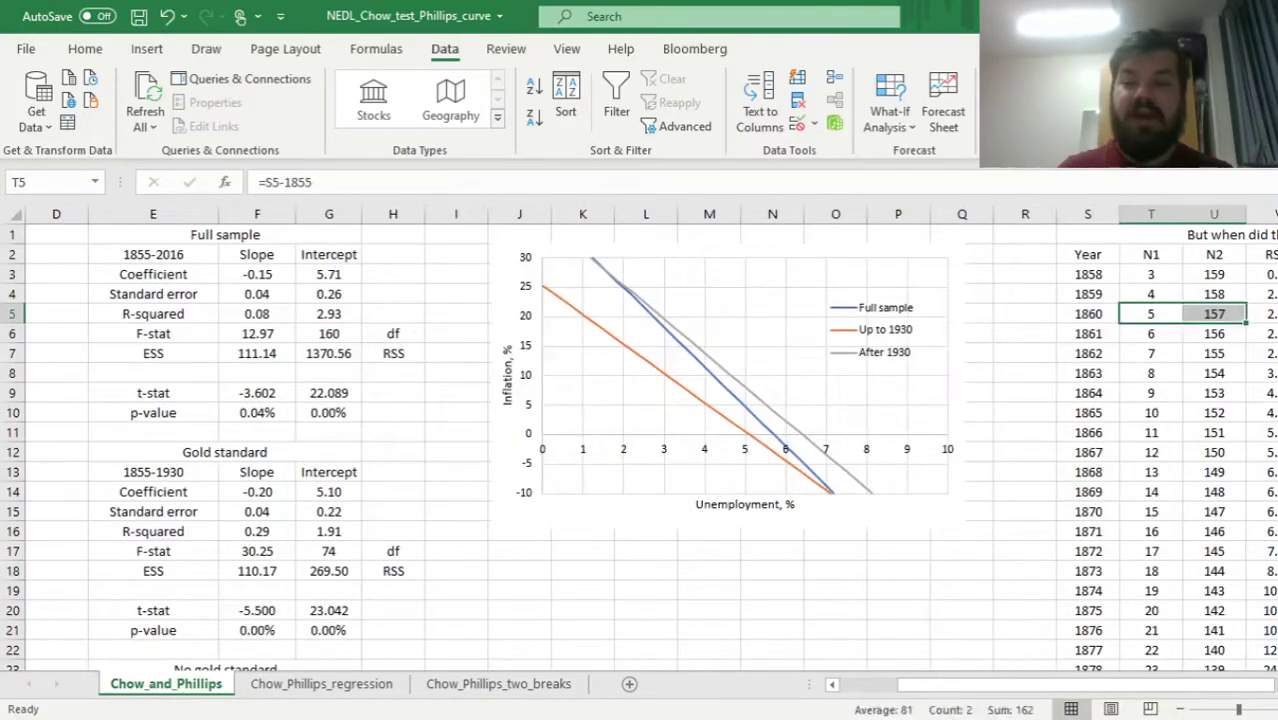
pyautogui.moveTo(1274, 314); pyautogui.dragTo(1274, 333)
pyautogui.click(833, 273)
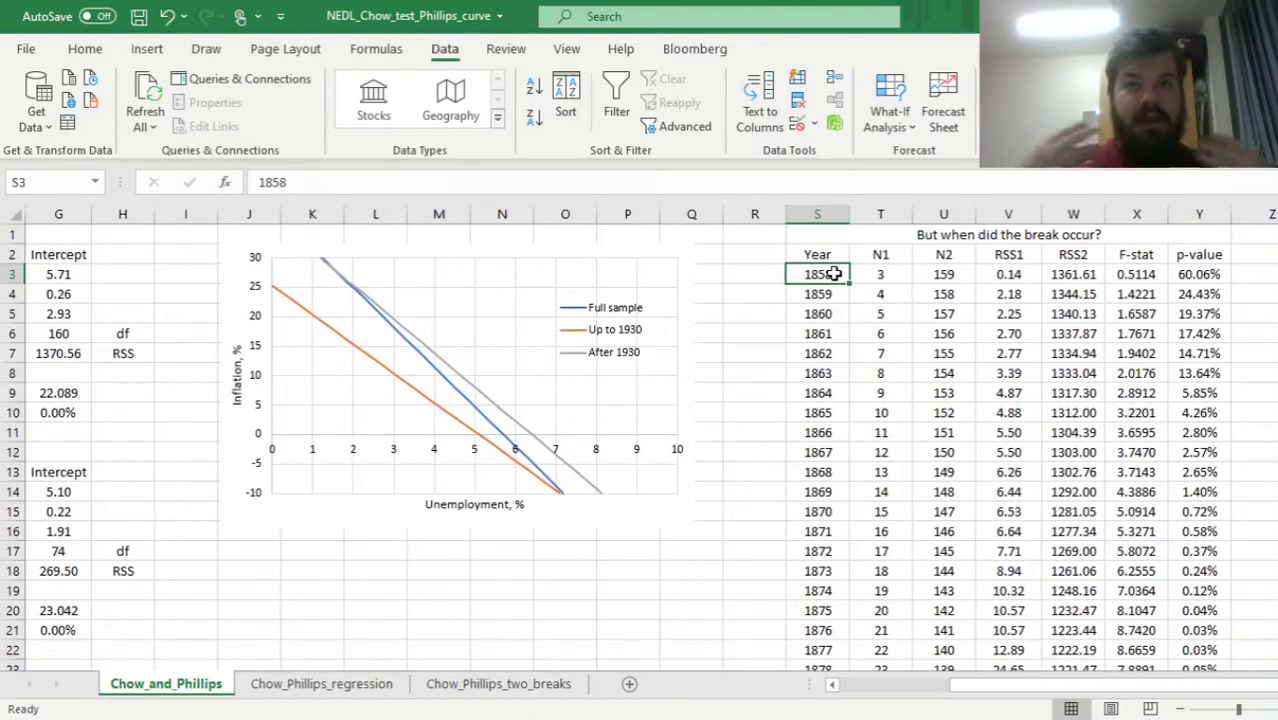
pyautogui.hotkey('ctrl', 'Down')
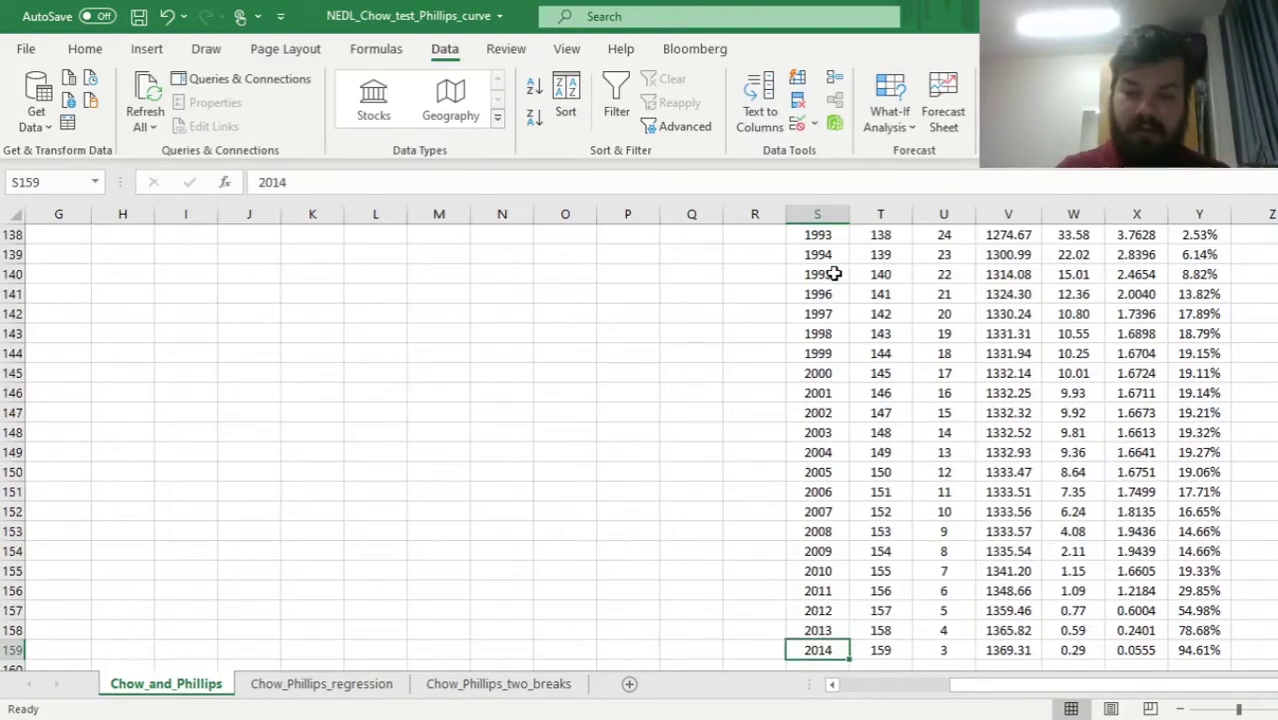
pyautogui.hotkey('ctrl', 'Up')
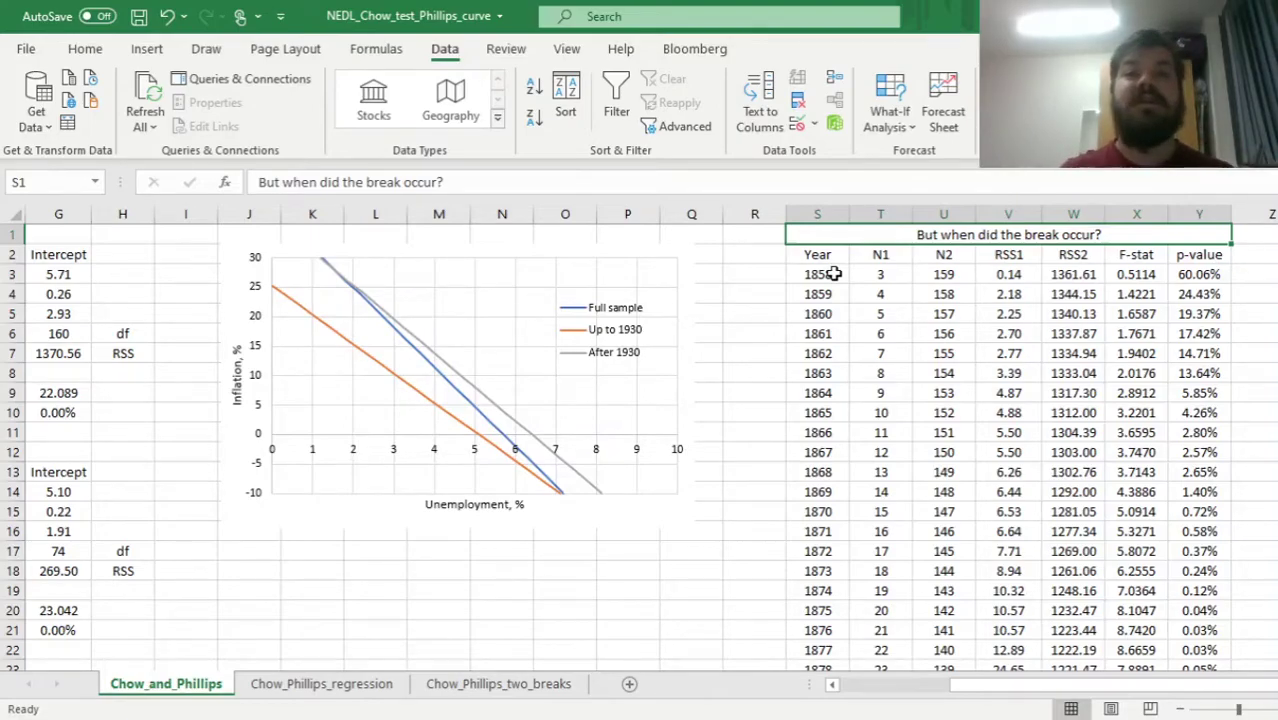
pyautogui.click(321, 684)
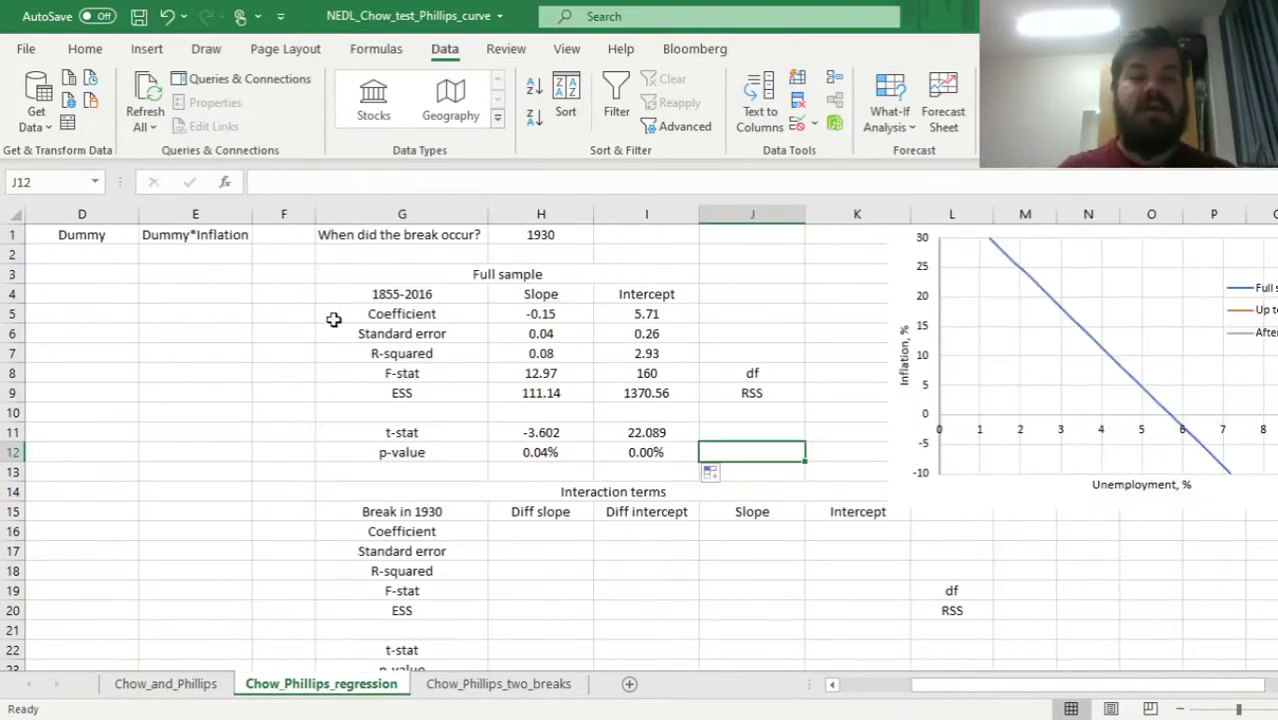
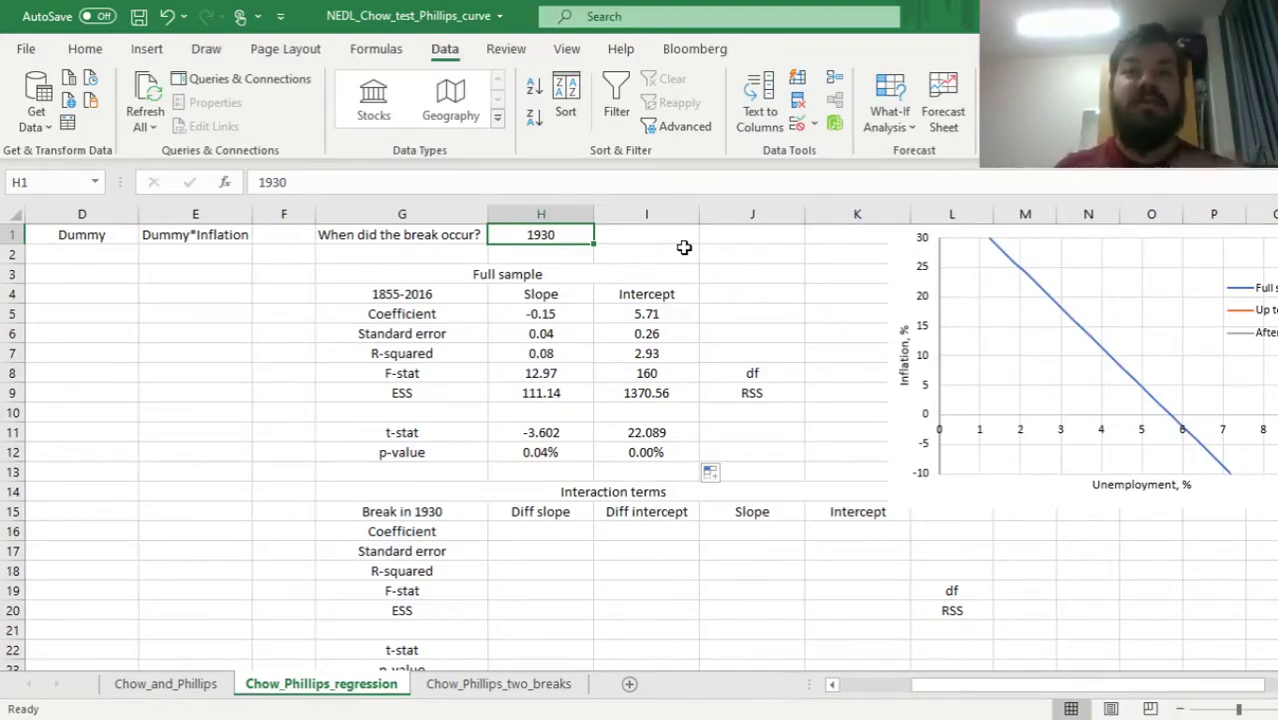
# Enter the dummy variable formula =IF(A2<=$H$1,0,1) in D2.
pyautogui.press('Left')
pyautogui.press('Home')
pyautogui.press('Right')
pyautogui.press('Right')
pyautogui.press('Right')
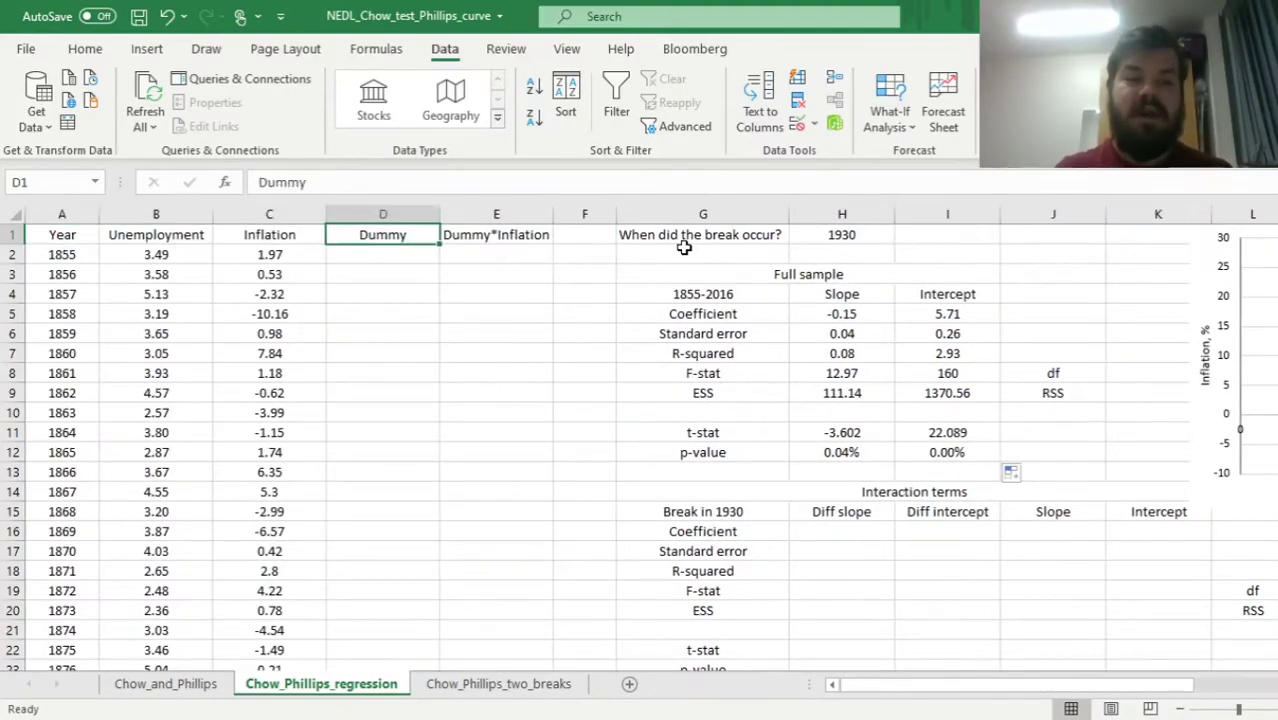
pyautogui.press('Down')
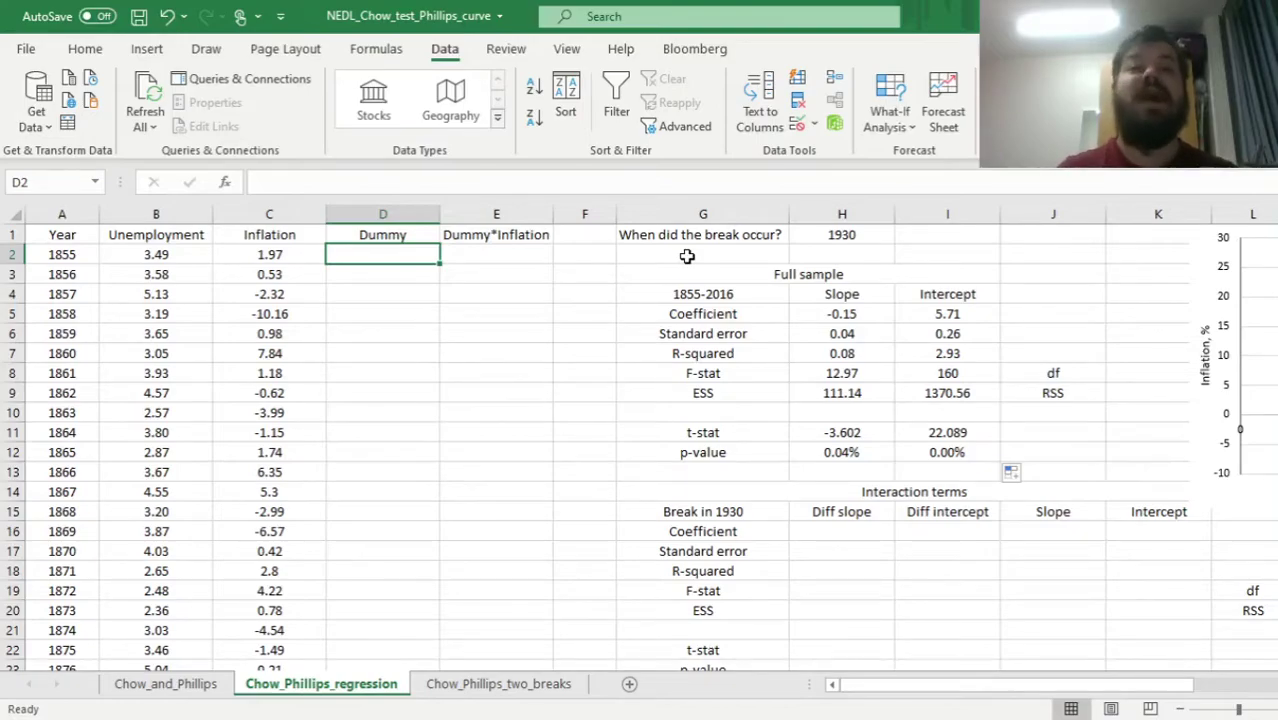
pyautogui.write('=IF(')
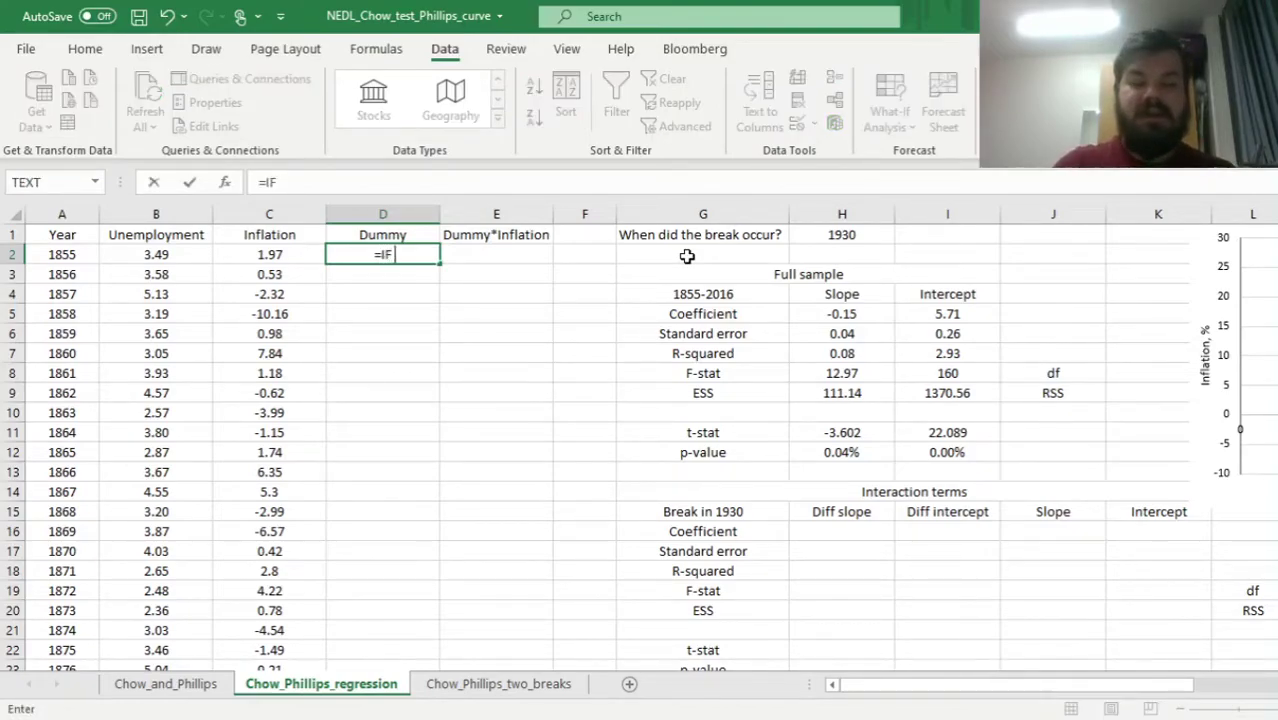
pyautogui.click(59, 253)
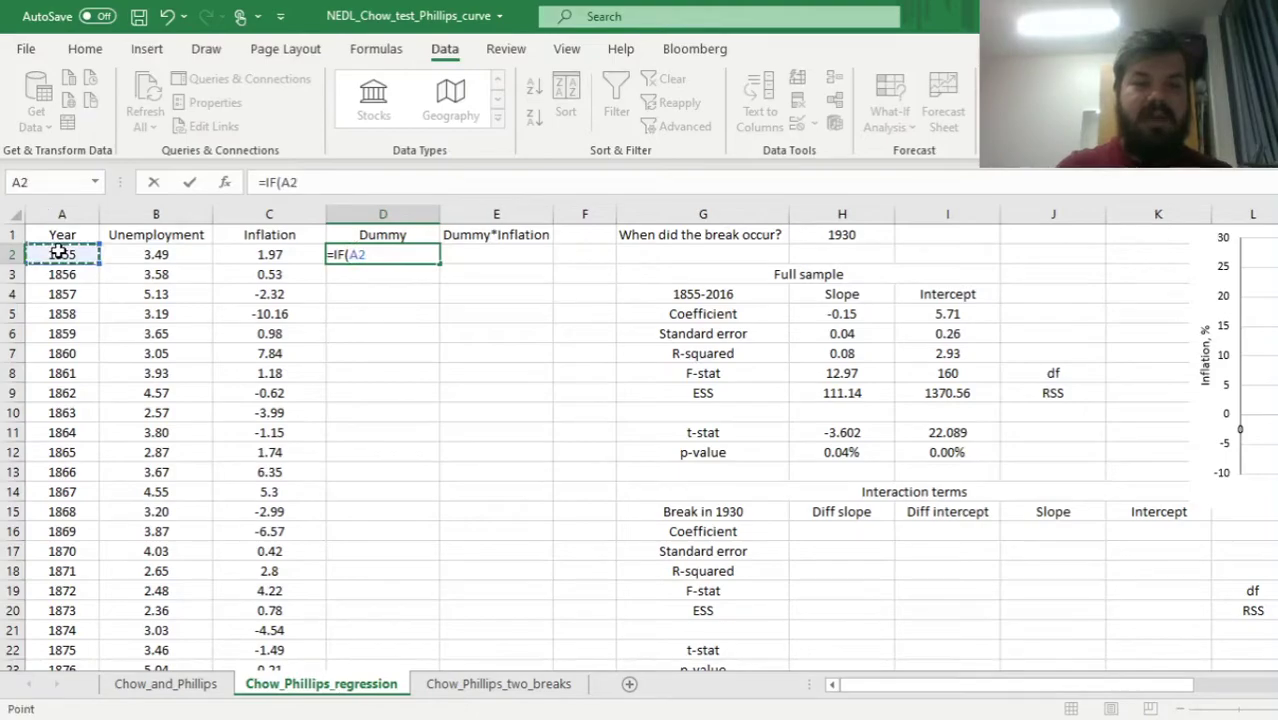
pyautogui.write('<=')
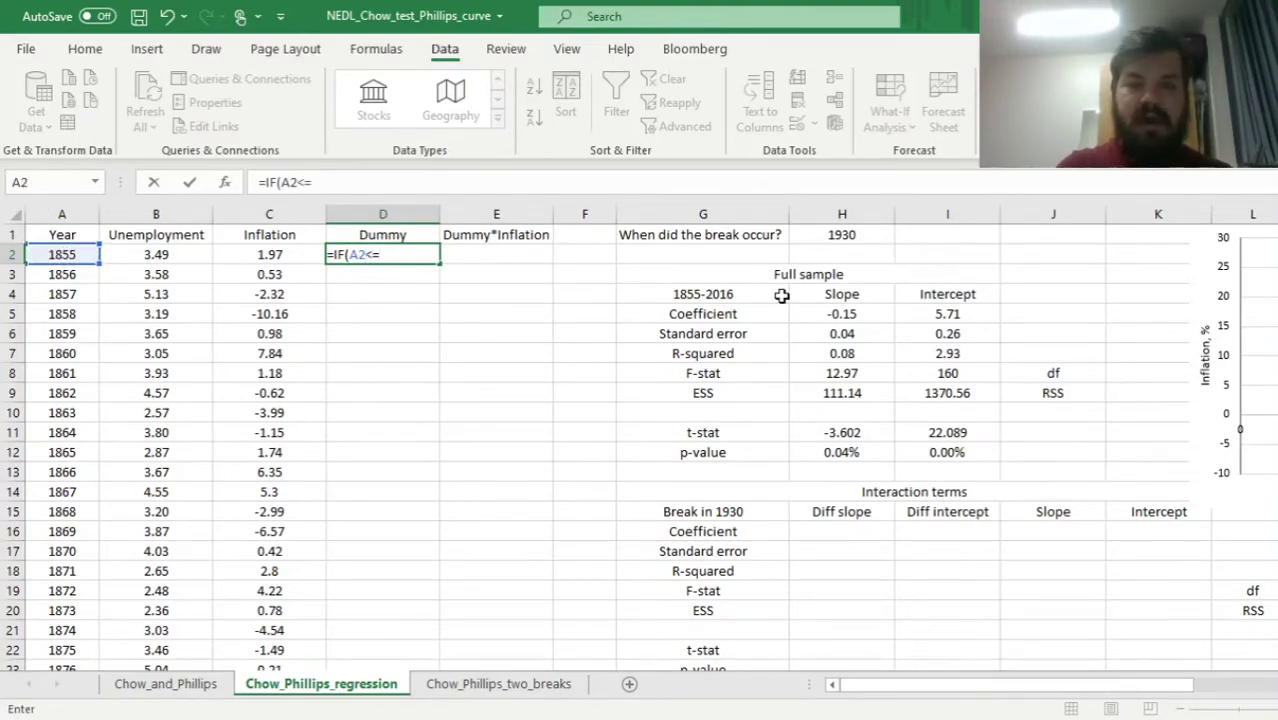
pyautogui.click(836, 238)
pyautogui.click(313, 182)
pyautogui.press('F4')
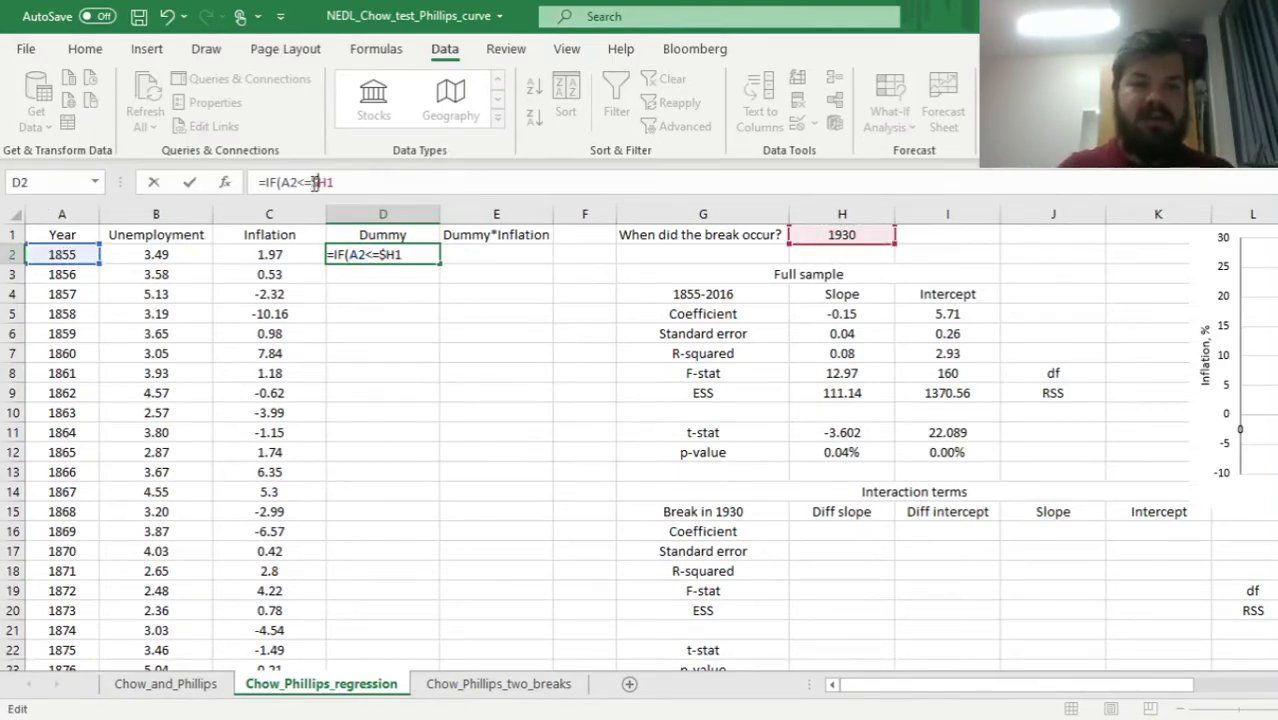
pyautogui.write(',')
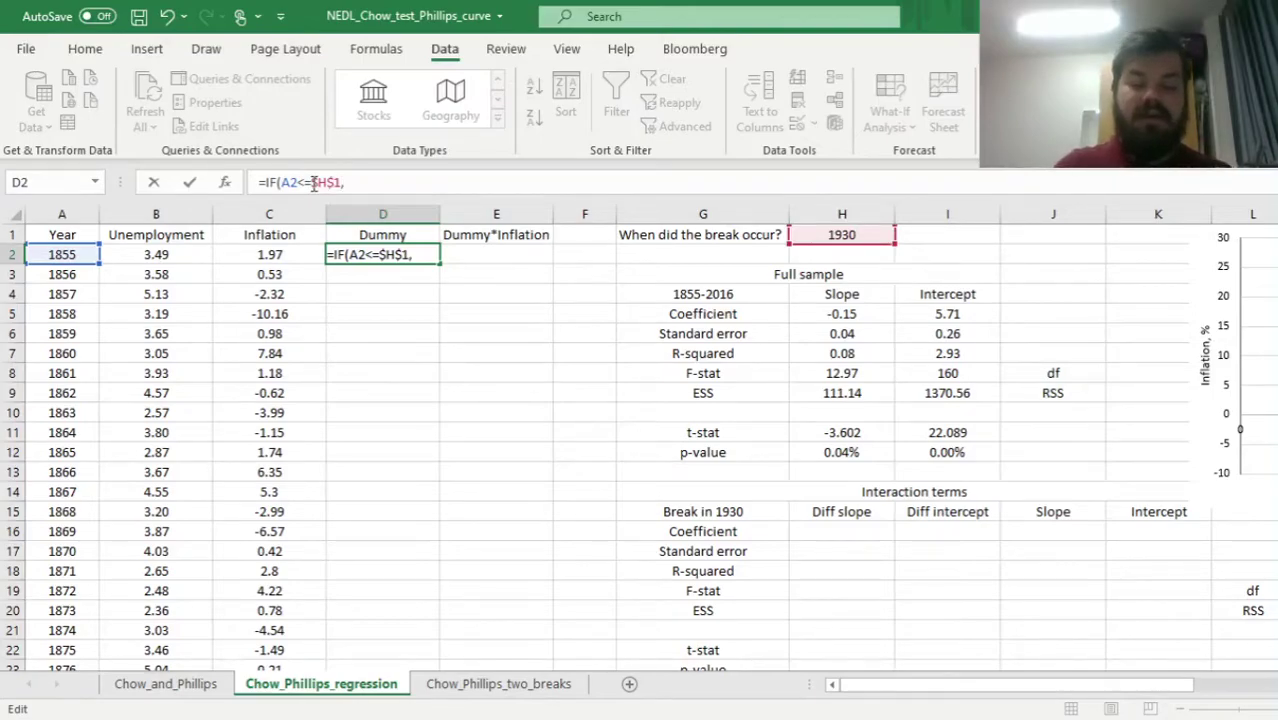
pyautogui.write('0,1)')
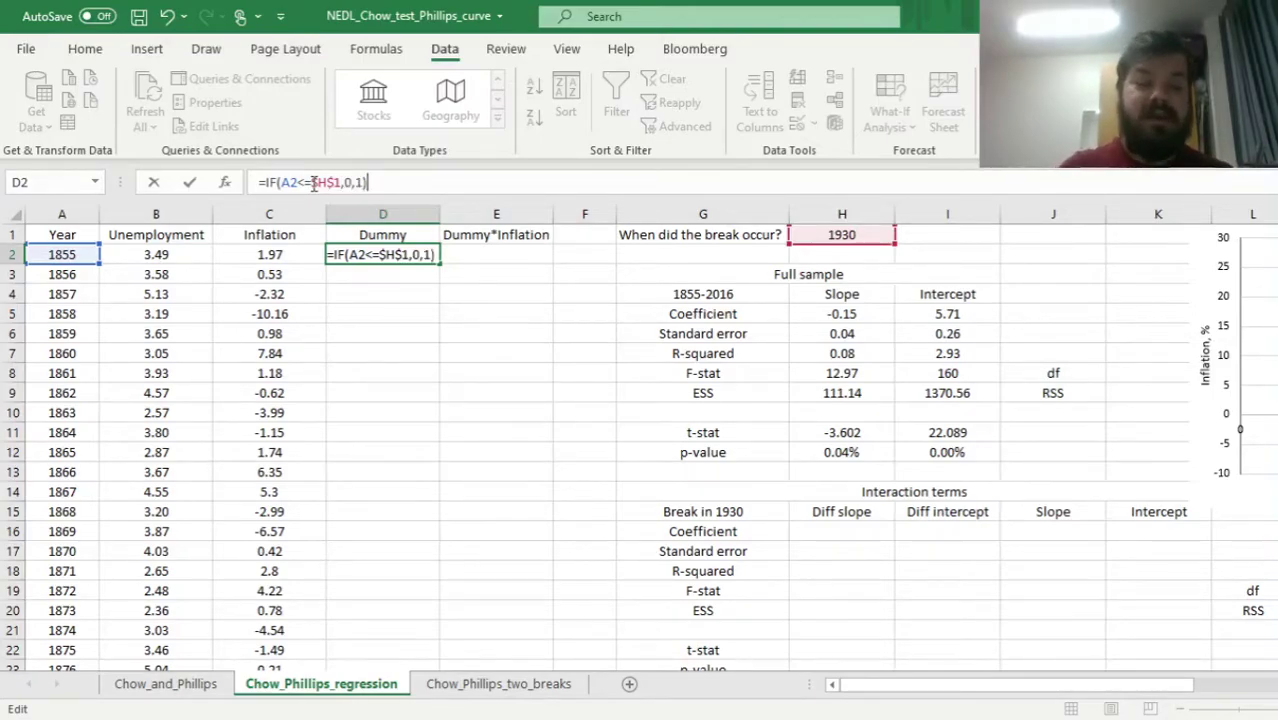
pyautogui.hotkey('ctrl', 'Return')
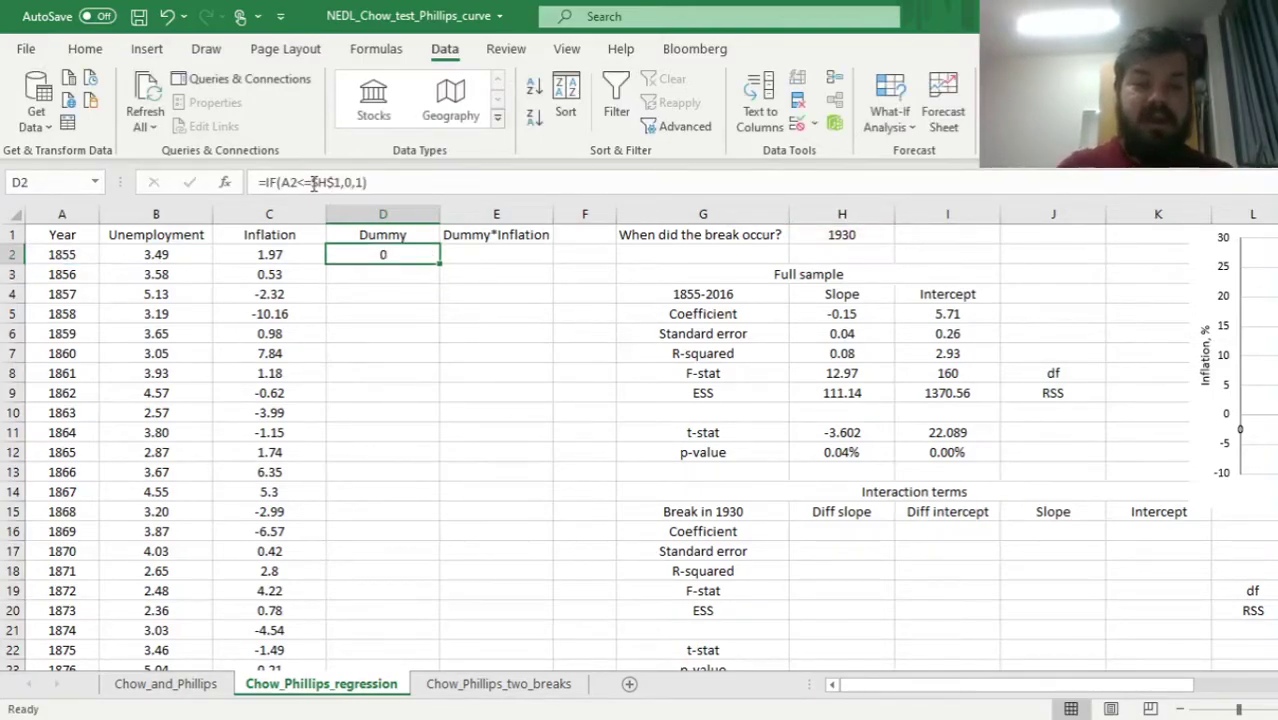
# Copy the dummy formula from D2 down the column to the 2016 row, D163.
pyautogui.doubleClick(437, 265)
pyautogui.hotkey('ctrl', 'Down')
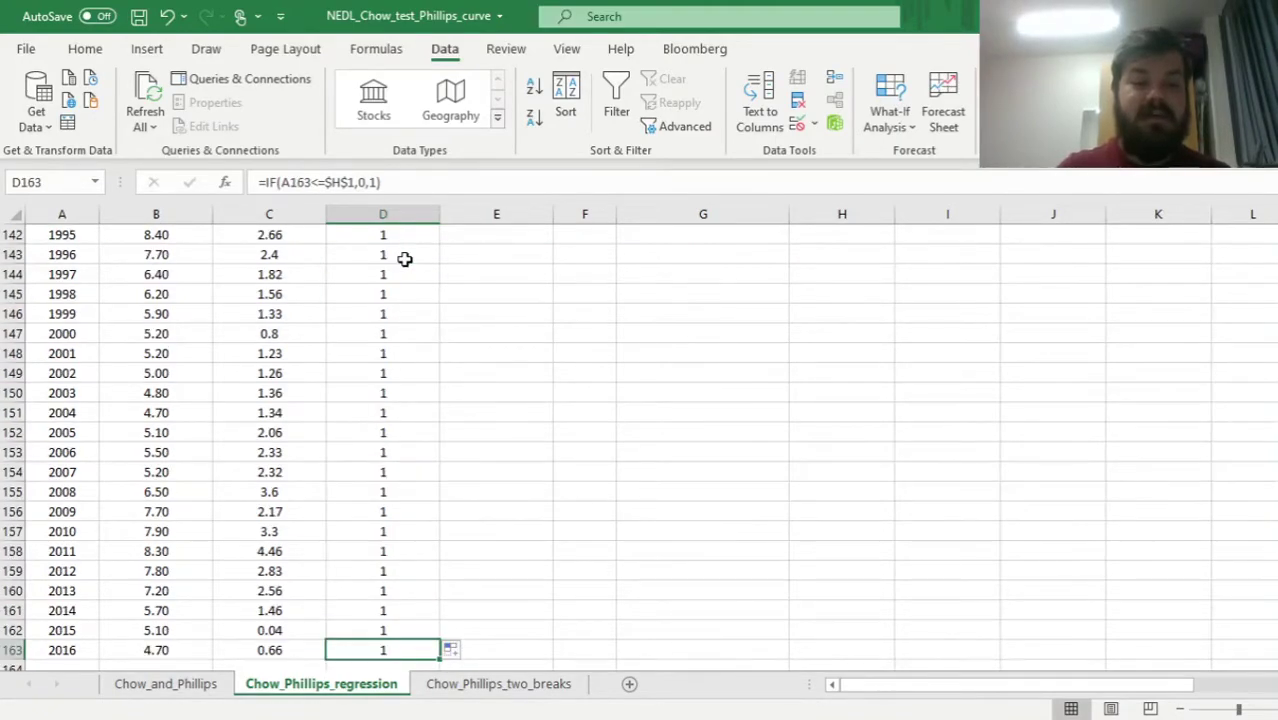
pyautogui.hotkey('ctrl', 'Up')
# Examine the dummy values down column D around the 1930 break year.
pyautogui.click(404, 259)
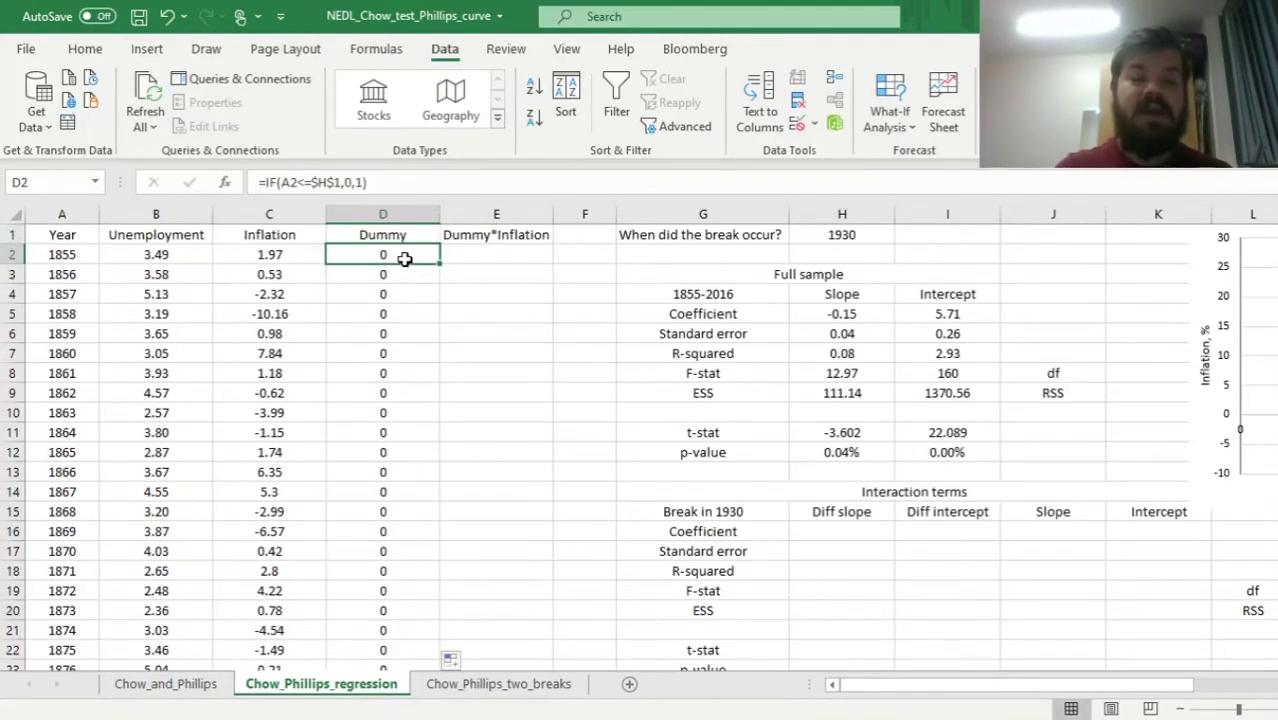
pyautogui.press('Down')
pyautogui.press('Down')
pyautogui.press('Down')
pyautogui.press('Down')
pyautogui.press('Down')
pyautogui.press('Down')
pyautogui.press('Down')
pyautogui.press('Down')
pyautogui.press('Down')
pyautogui.press('Down')
pyautogui.press('Down')
pyautogui.press('Down')
pyautogui.press('Down')
pyautogui.press('Down')
pyautogui.press('Down')
pyautogui.press('Down')
pyautogui.press('Down')
pyautogui.press('Down')
pyautogui.press('Down')
pyautogui.press('Down')
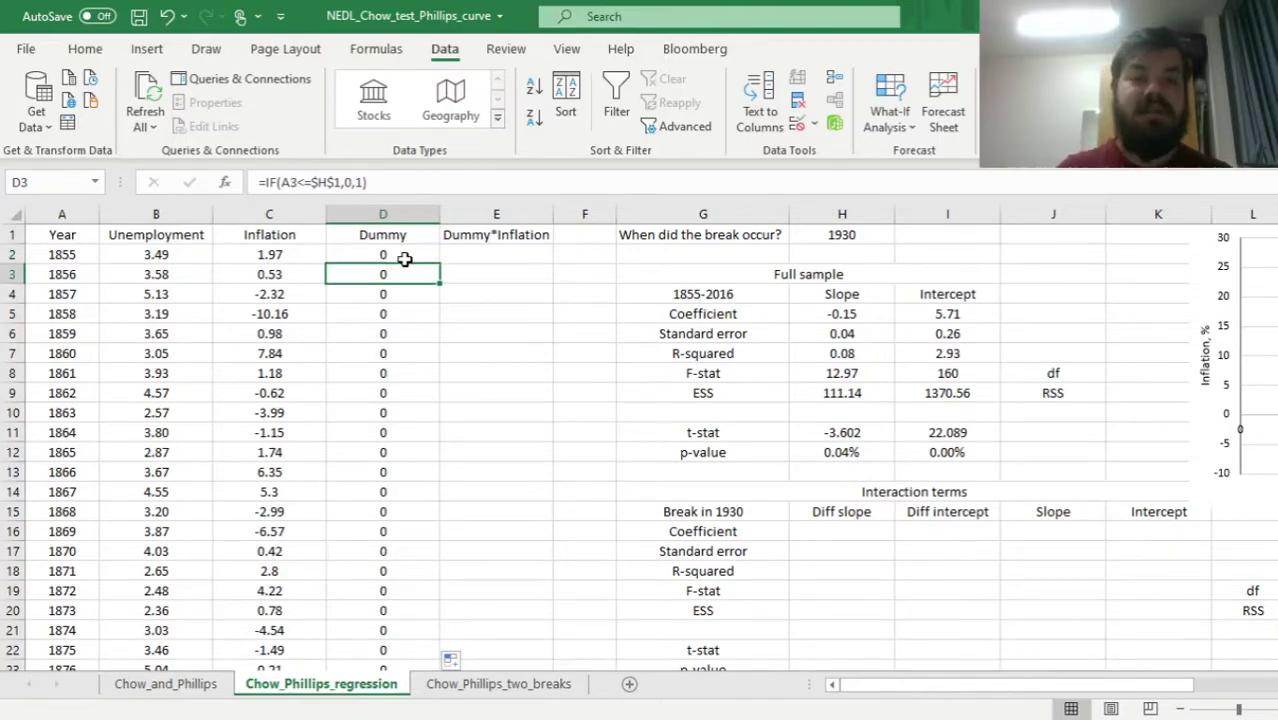
pyautogui.press('Down')
pyautogui.press('Down')
pyautogui.press('Down')
pyautogui.press('Down')
pyautogui.press('Down')
pyautogui.press('Down')
pyautogui.press('Down')
pyautogui.press('Down')
pyautogui.press('Down')
pyautogui.press('Down')
pyautogui.press('Down')
pyautogui.press('Down')
pyautogui.press('Down')
pyautogui.press('Down')
pyautogui.press('Down')
pyautogui.press('Down')
pyautogui.press('Down')
pyautogui.press('Down')
pyautogui.press('Down')
pyautogui.press('Down')
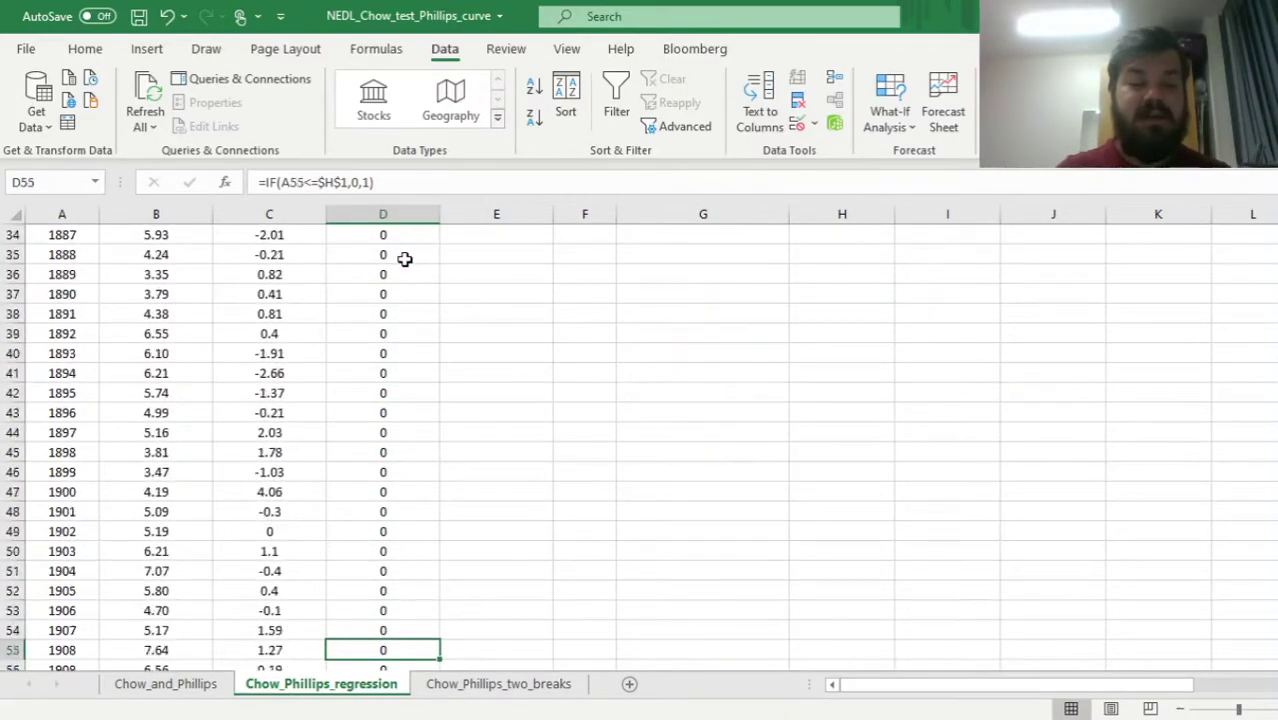
pyautogui.press('Up')
pyautogui.press('Up')
pyautogui.press('Up')
pyautogui.press('Up')
pyautogui.press('Up')
pyautogui.press('Up')
pyautogui.press('Up')
pyautogui.press('Up')
pyautogui.press('Up')
pyautogui.press('Up')
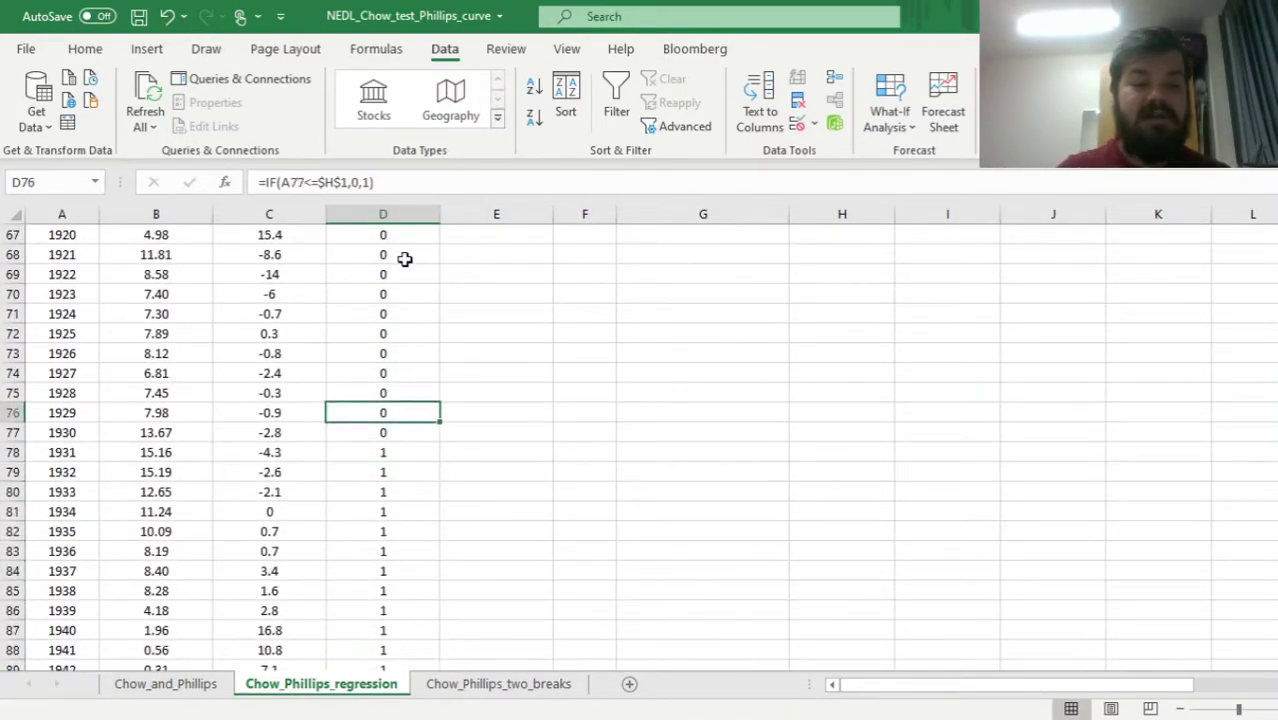
pyautogui.press('Down')
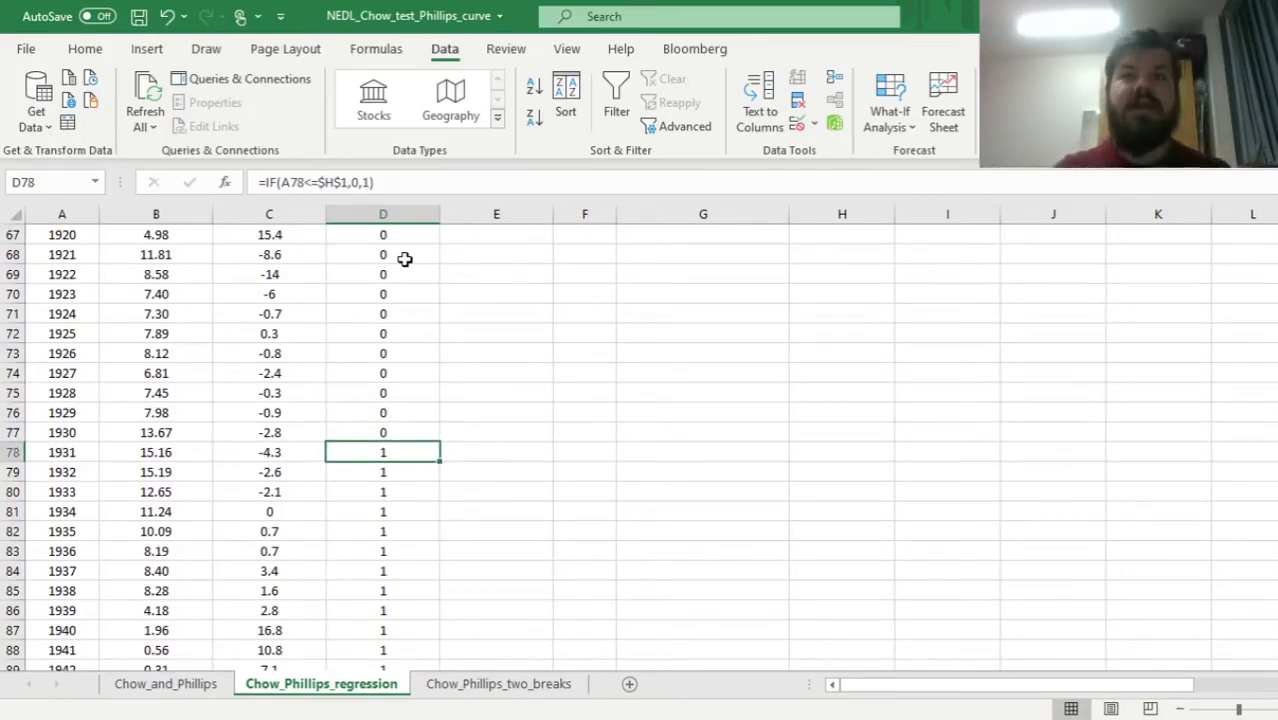
# Calculate the Dummy*Inflation interaction term in E2 with the formula =C2*D2.
pyautogui.hotkey('ctrl', 'Up')
pyautogui.press('Down')
pyautogui.press('Right')
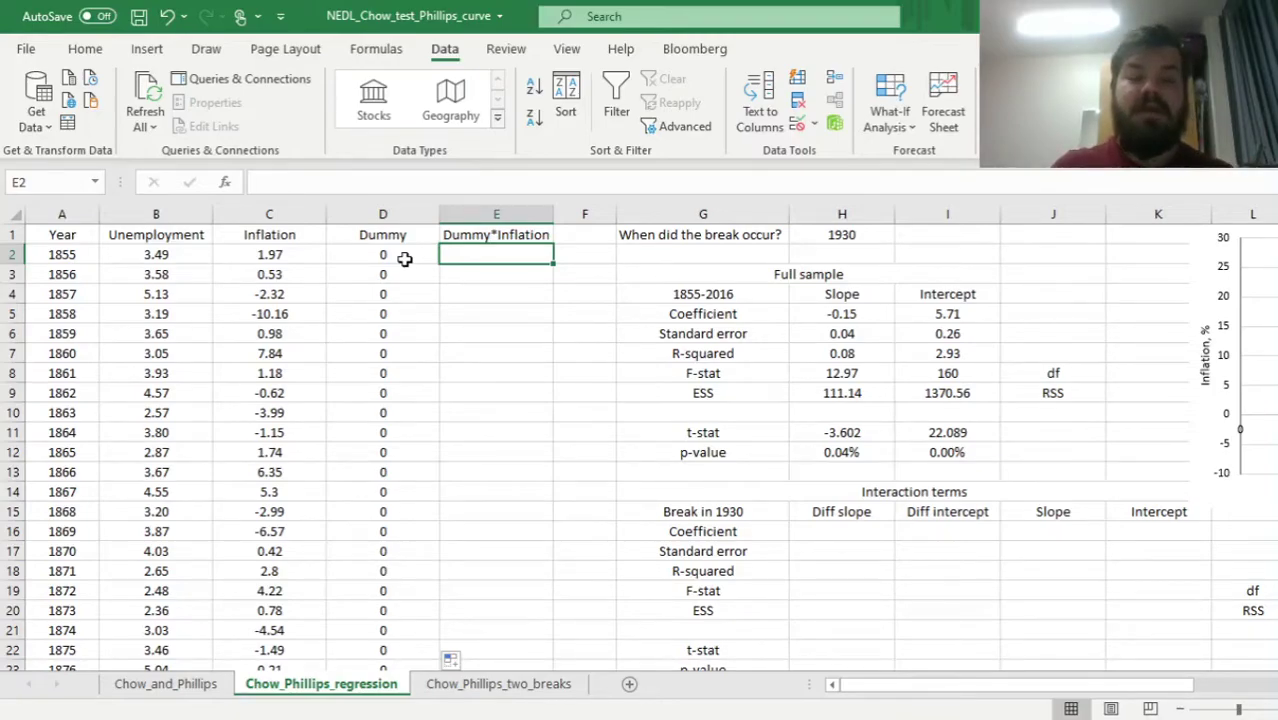
pyautogui.write('=')
pyautogui.press('Left')
pyautogui.press('Left')
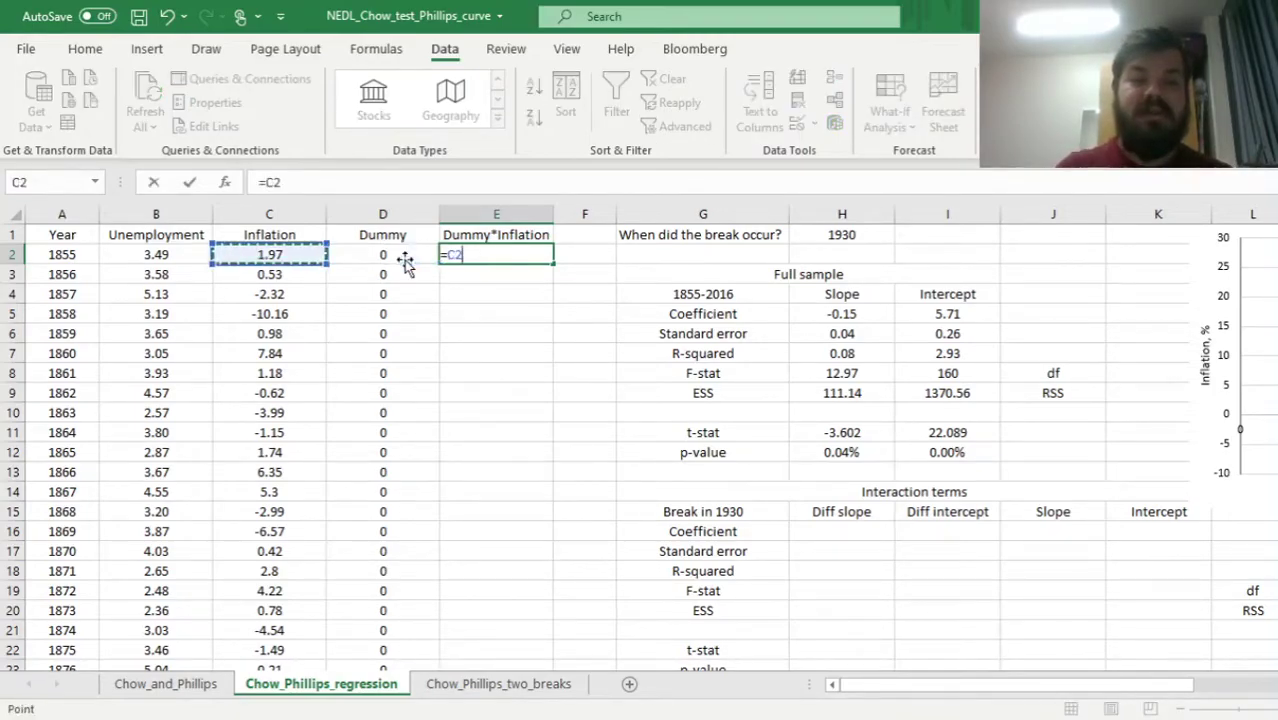
pyautogui.write('*')
pyautogui.click(404, 259)
pyautogui.press('Return')
pyautogui.press('Up')
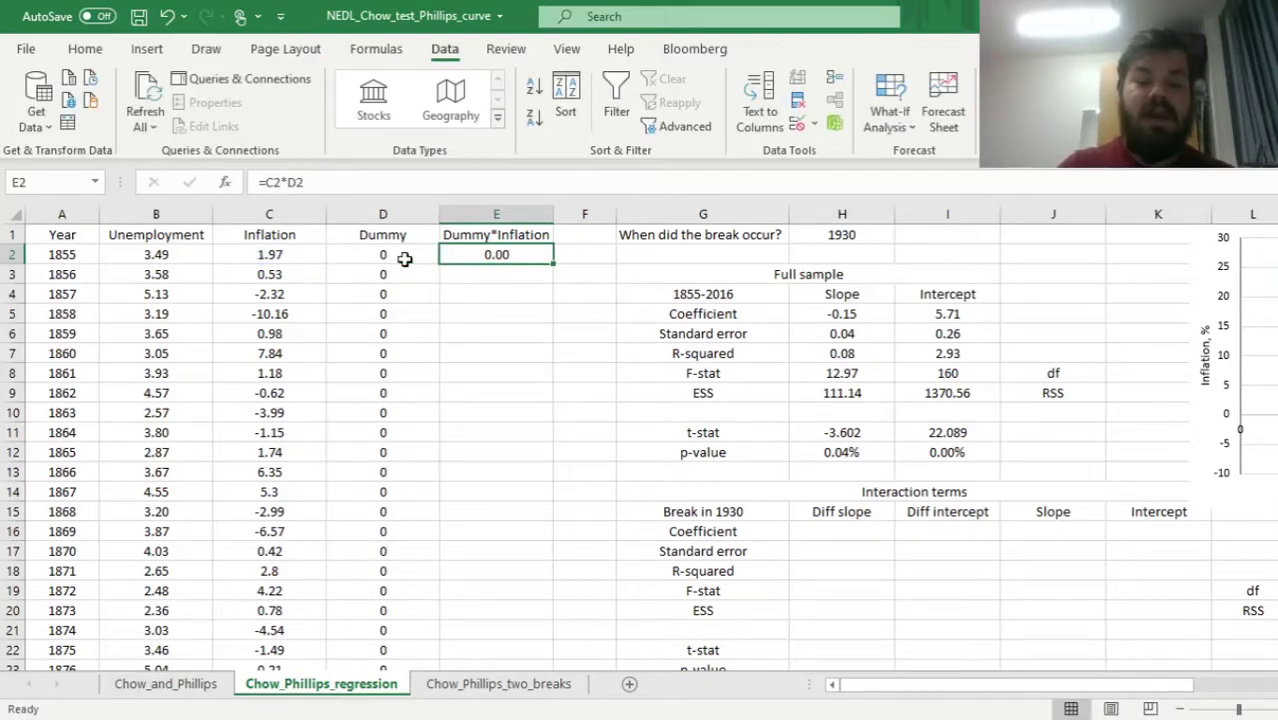
# Copy the interaction formula from E2 down the column to the 2016 row, E163.
pyautogui.doubleClick(555, 261)
pyautogui.click(493, 289)
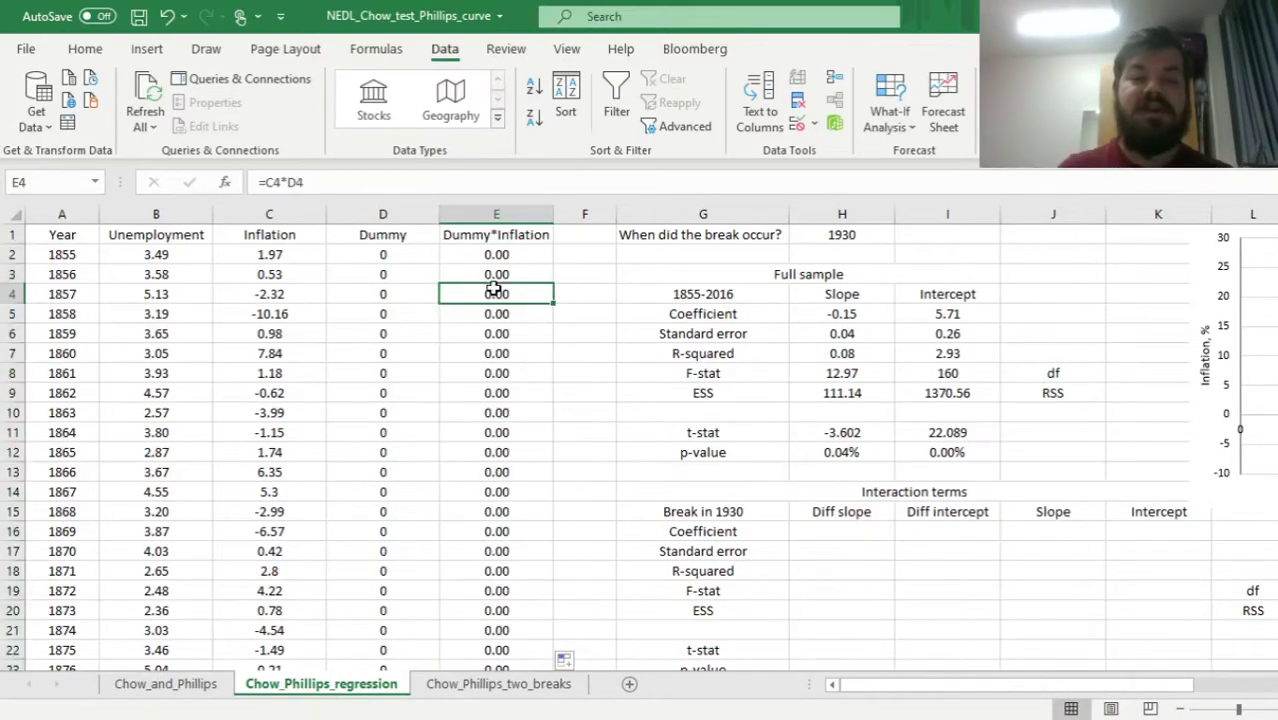
pyautogui.hotkey('ctrl', 'Down')
pyautogui.hotkey('ctrl', 'Up')
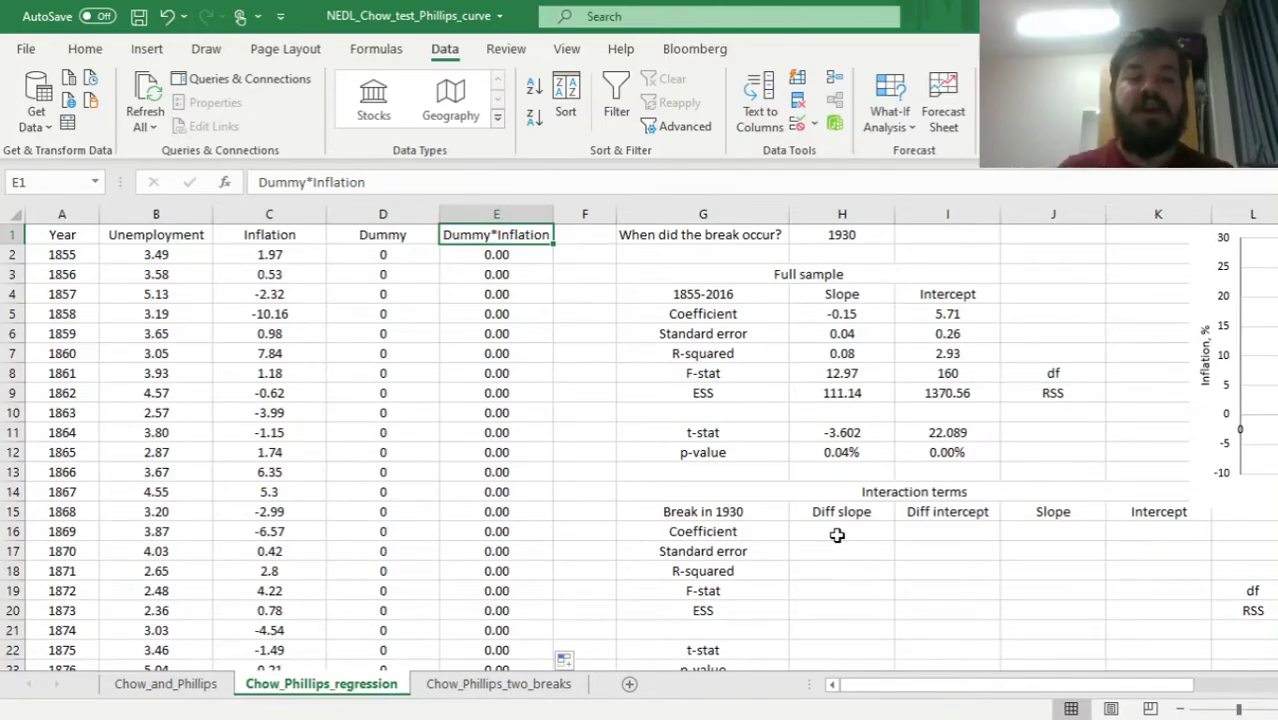
# Fill H16:K20 of the Interaction terms table with the array formula =LINEST(B2:B163,C2:E163,1,1).
pyautogui.click(375, 231)
pyautogui.click(457, 233)
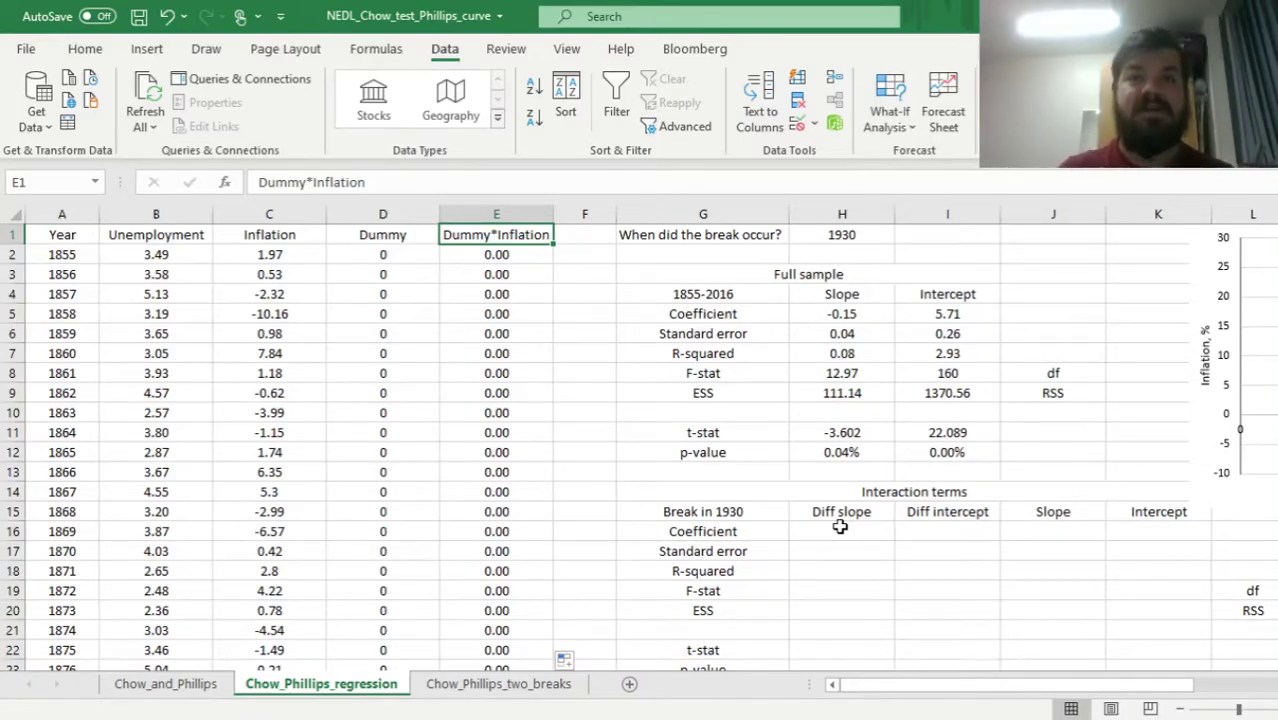
pyautogui.moveTo(840, 527); pyautogui.dragTo(1185, 614)
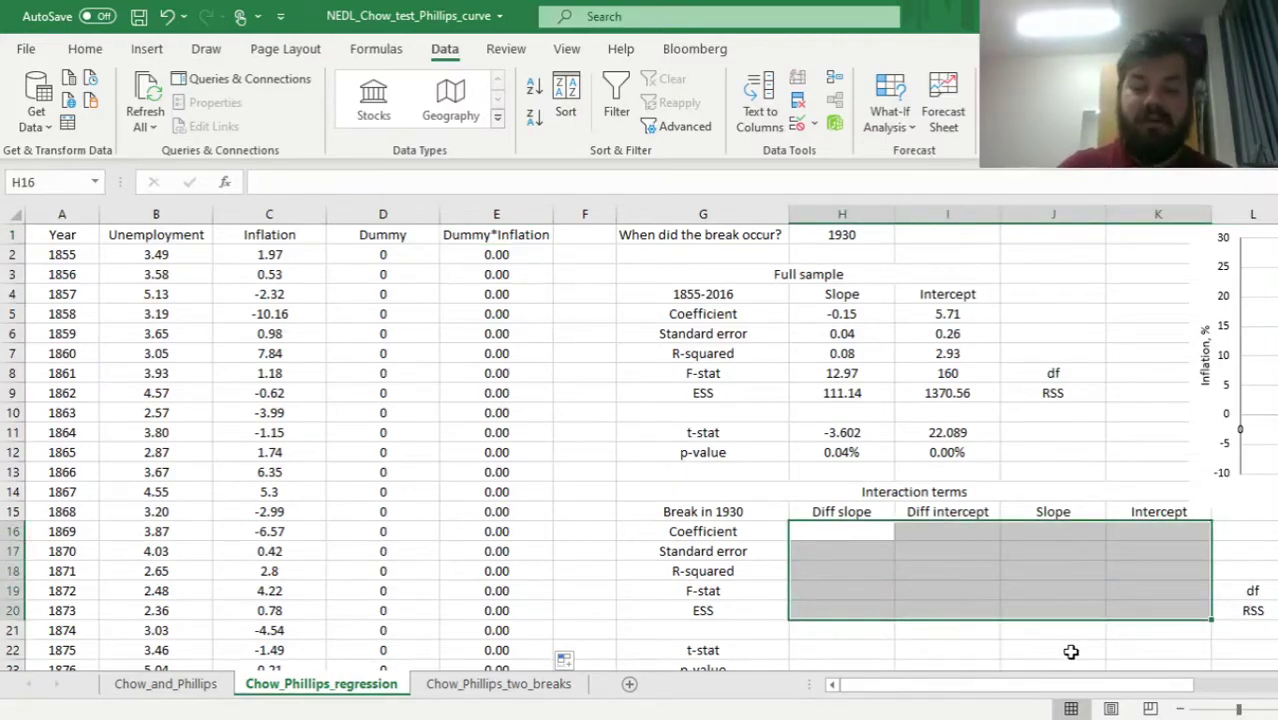
pyautogui.write('=LINEST(')
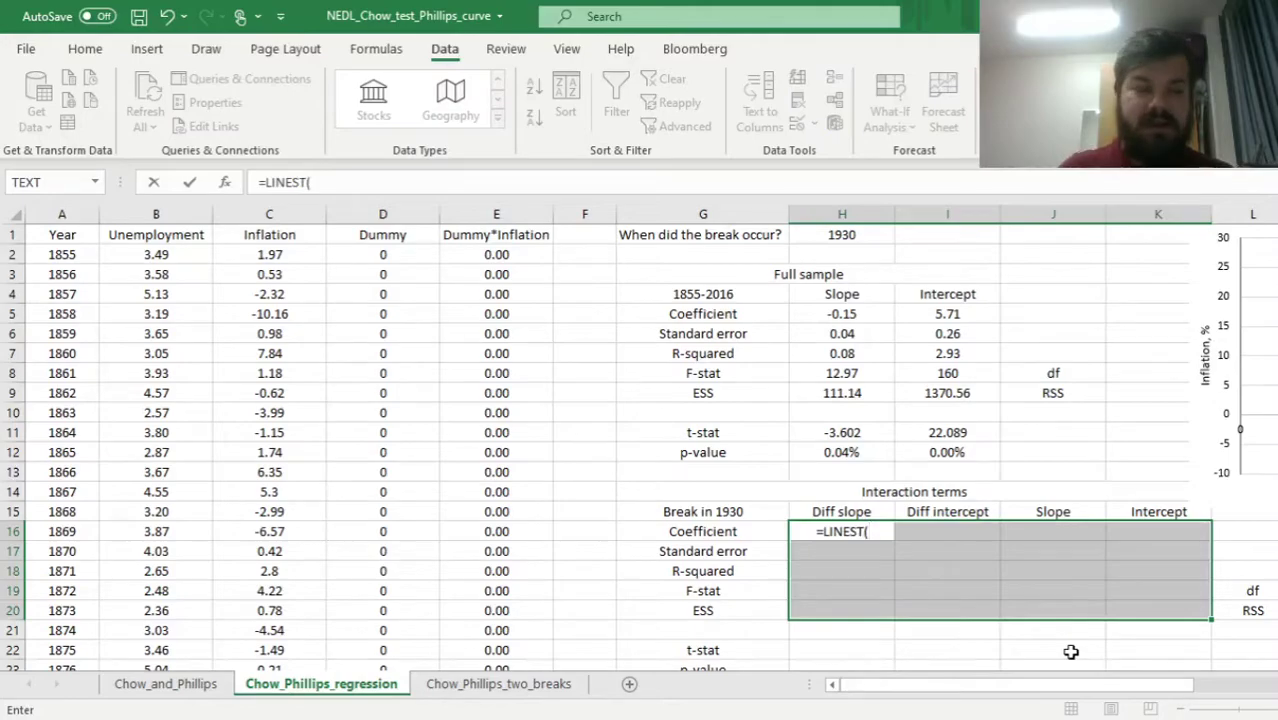
pyautogui.click(160, 254)
pyautogui.hotkey('ctrl', 'shift', 'Down')
pyautogui.write(',')
pyautogui.click(252, 294)
pyautogui.hotkey('ctrl', 'Up')
pyautogui.hotkey('ctrl', 'shift', 'Right')
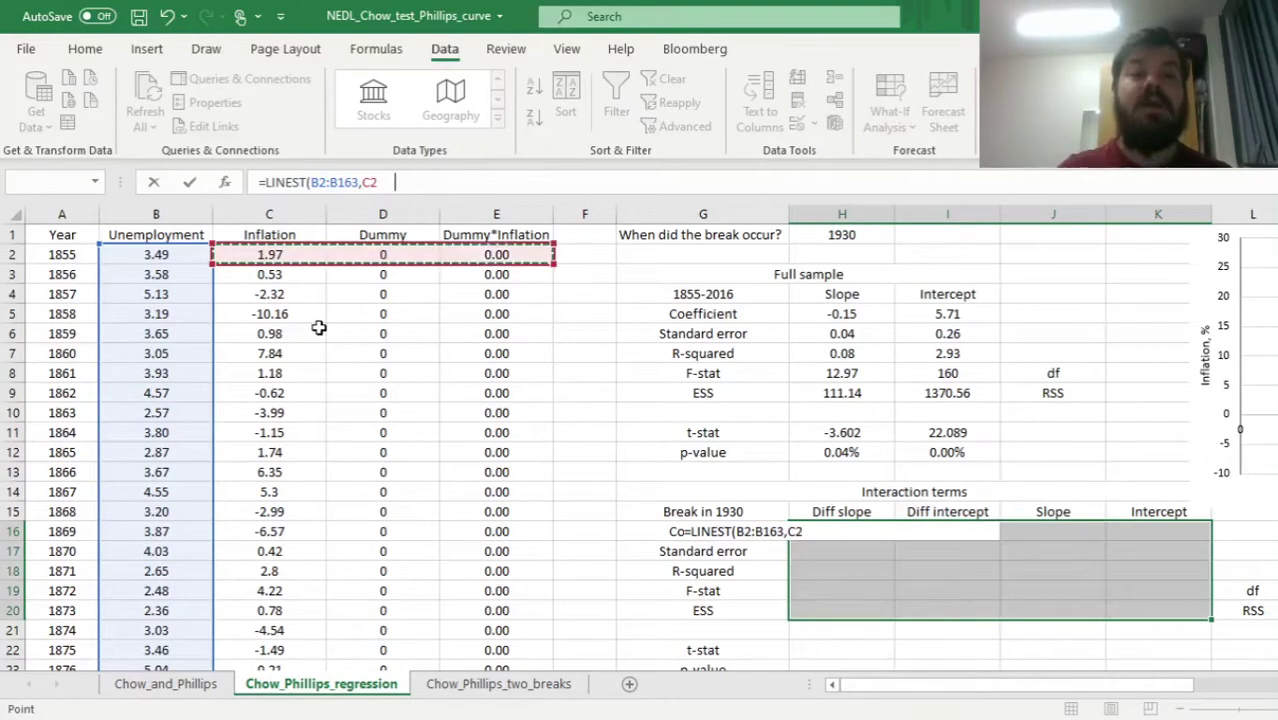
pyautogui.hotkey('ctrl', 'shift', 'Down')
pyautogui.write(',')
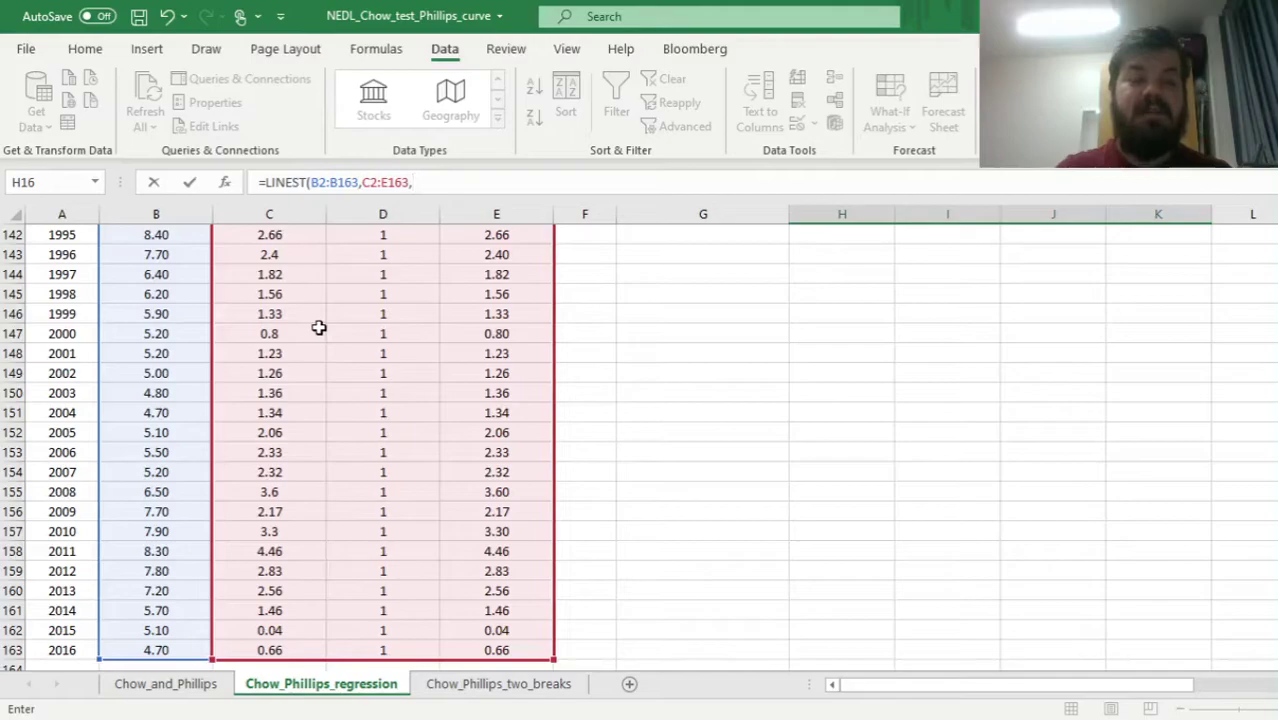
pyautogui.write('1')
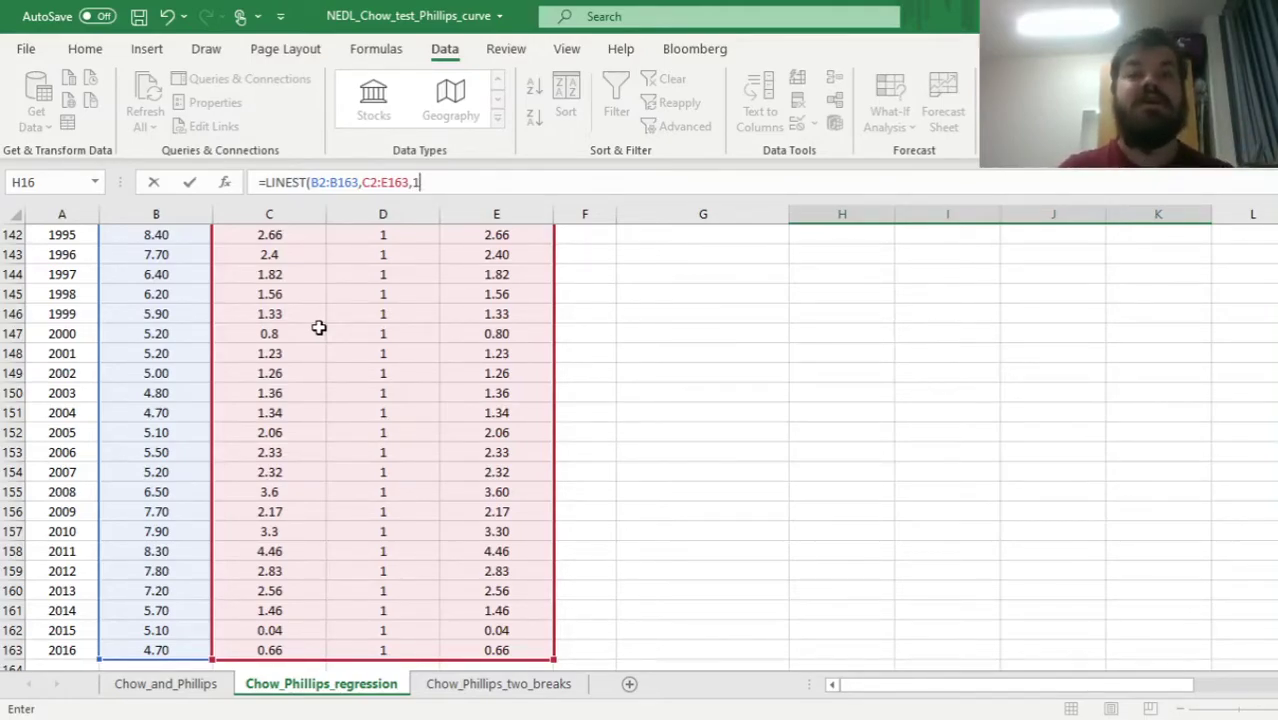
pyautogui.write(',1')
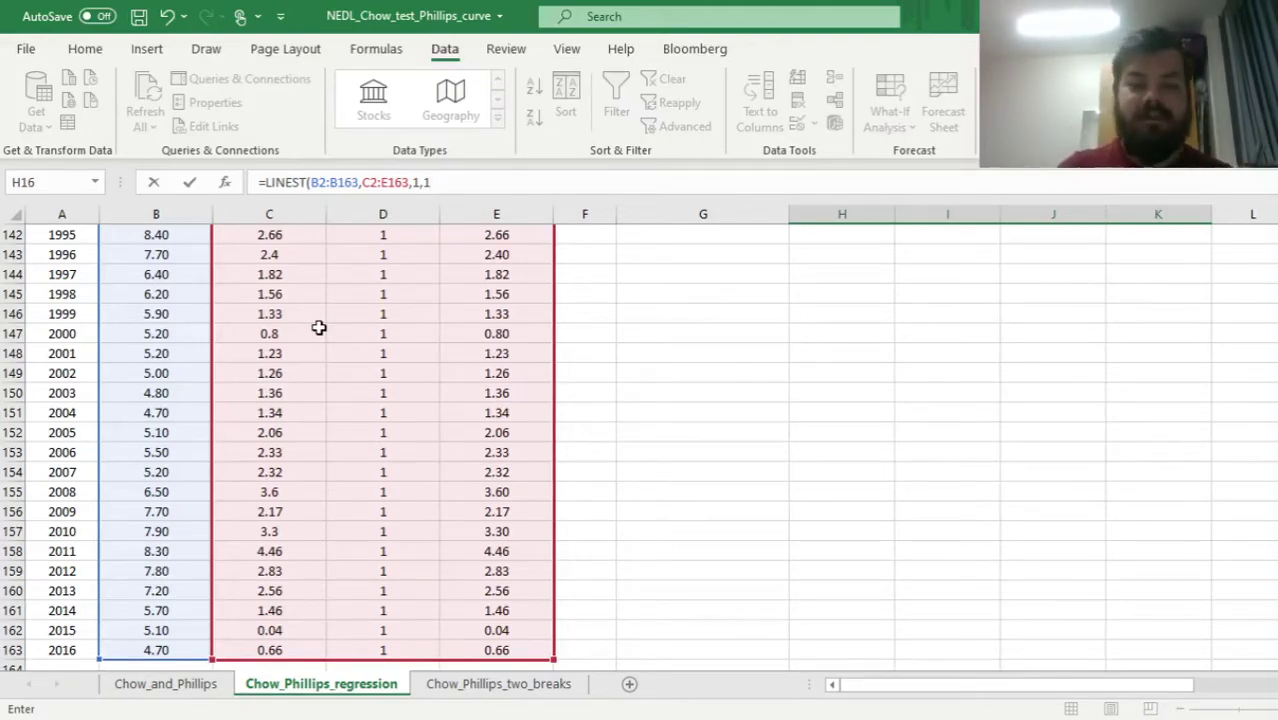
pyautogui.write(')')
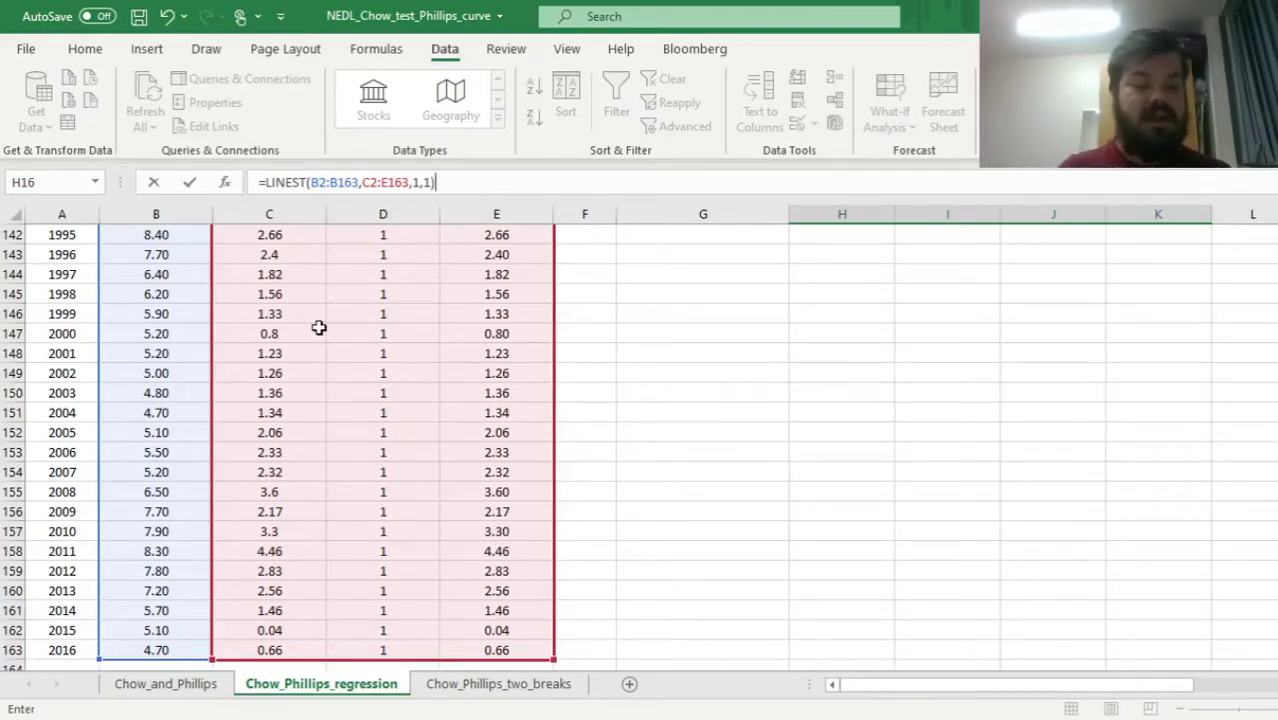
pyautogui.press('Return')
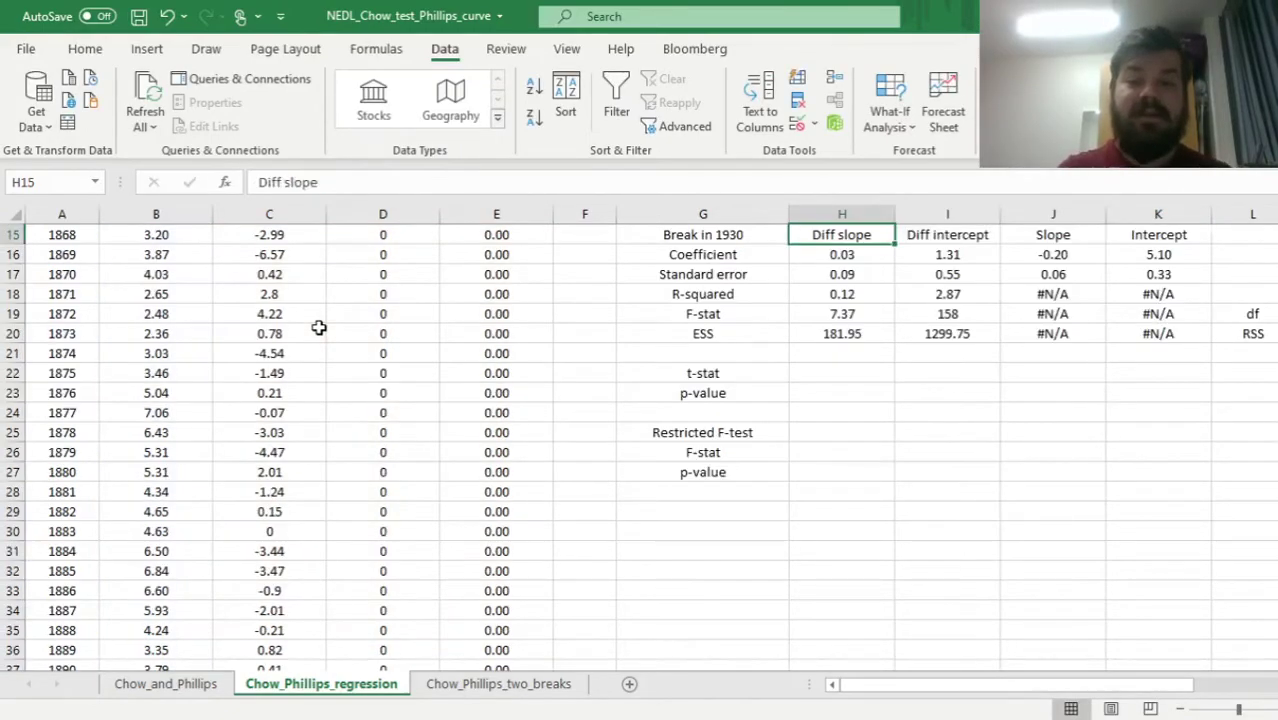
# Review the Interaction terms regression output alongside the full-sample results and the Phillips curve chart.
pyautogui.press('Up')
pyautogui.press('Up')
pyautogui.press('Up')
pyautogui.press('Up')
pyautogui.moveTo(770, 362); pyautogui.dragTo(827, 345)
pyautogui.click(866, 352)
pyautogui.doubleClick(868, 352)
pyautogui.press('Escape')
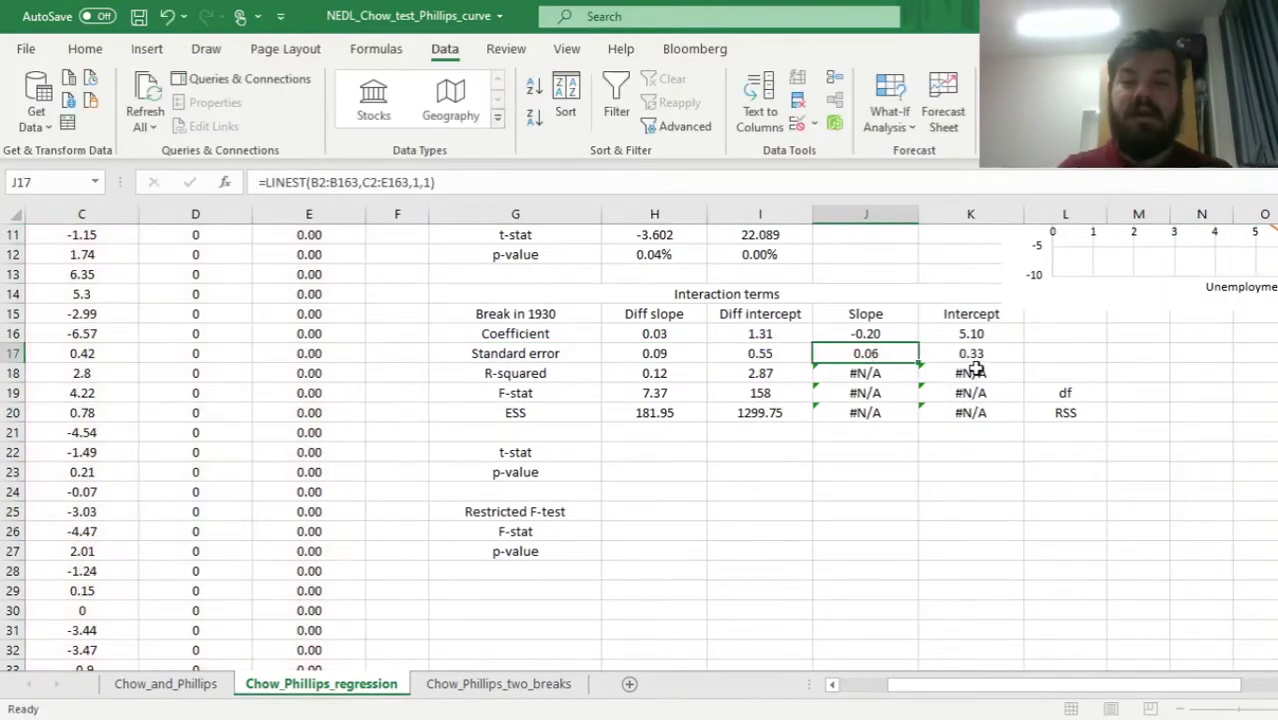
pyautogui.scroll(4, 975, 371)
pyautogui.moveTo(880, 335); pyautogui.dragTo(1210, 390)
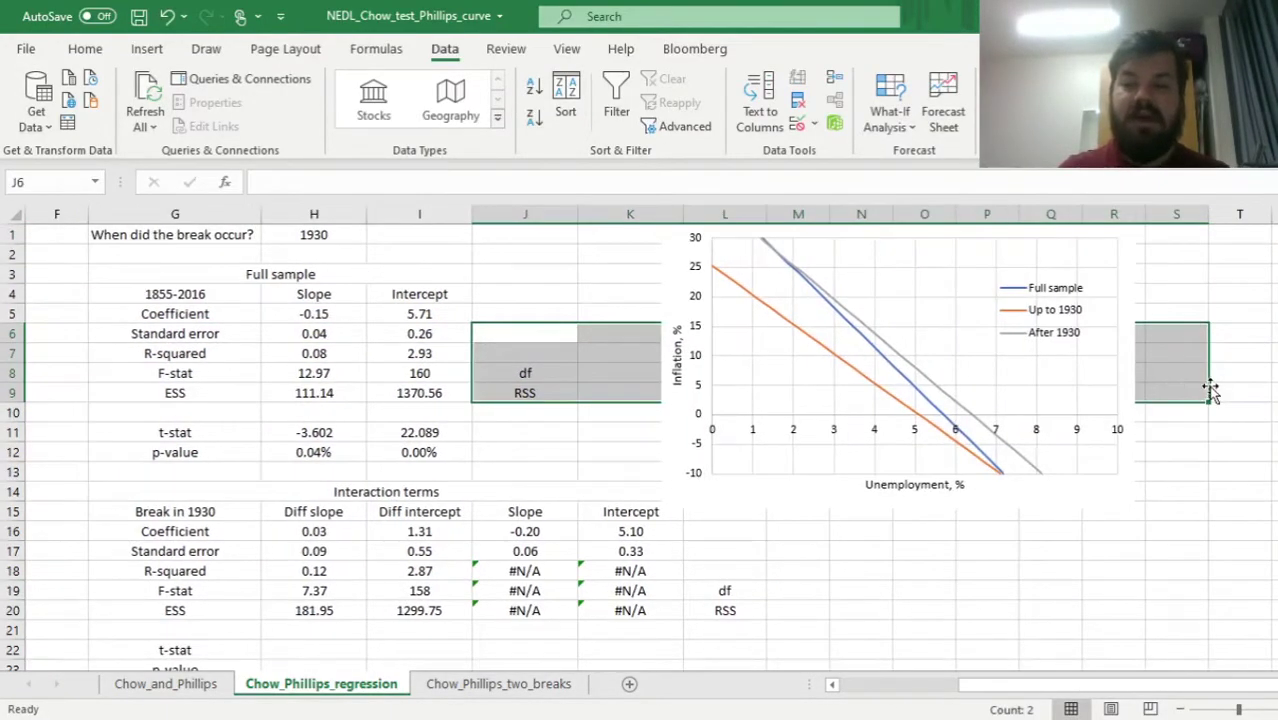
pyautogui.click(1190, 368)
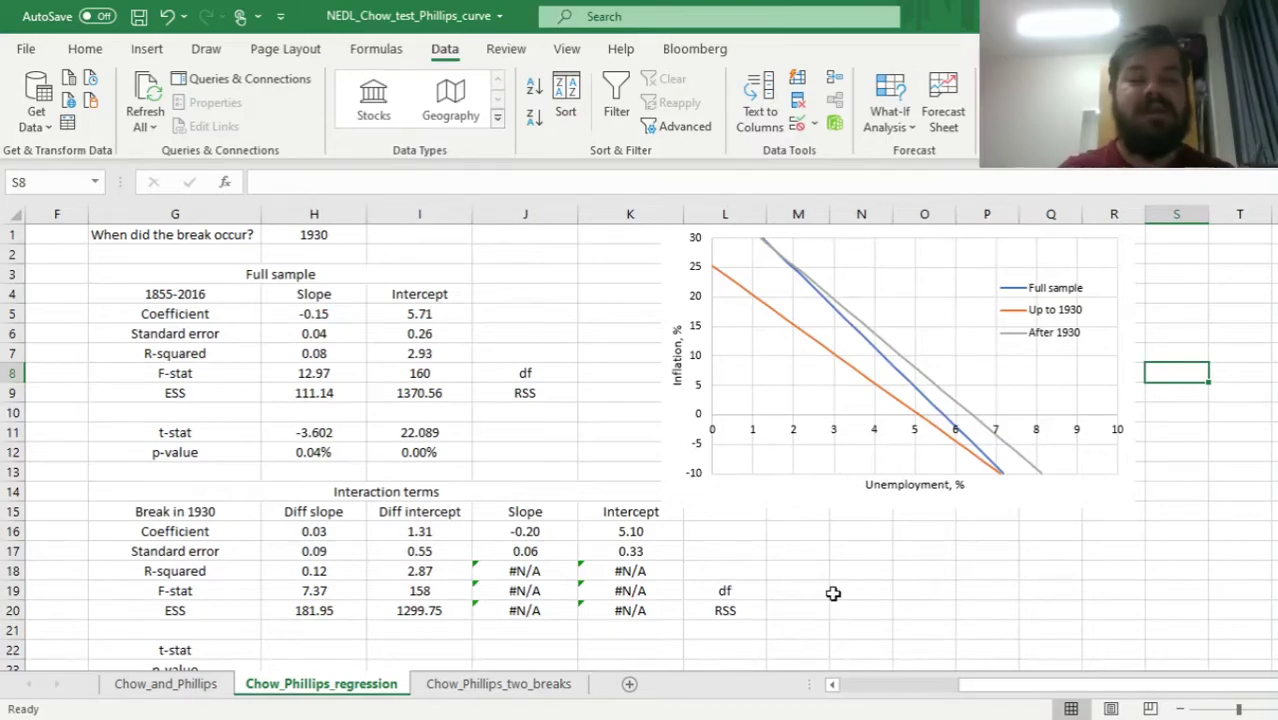
# Copy the t-stat and p-value formulas from H11:I12 to H22 and extend them across to K23 for all four coefficients.
pyautogui.moveTo(308, 489); pyautogui.dragTo(328, 508)
pyautogui.moveTo(314, 295); pyautogui.dragTo(465, 380)
pyautogui.hotkey('ctrl', 'c')
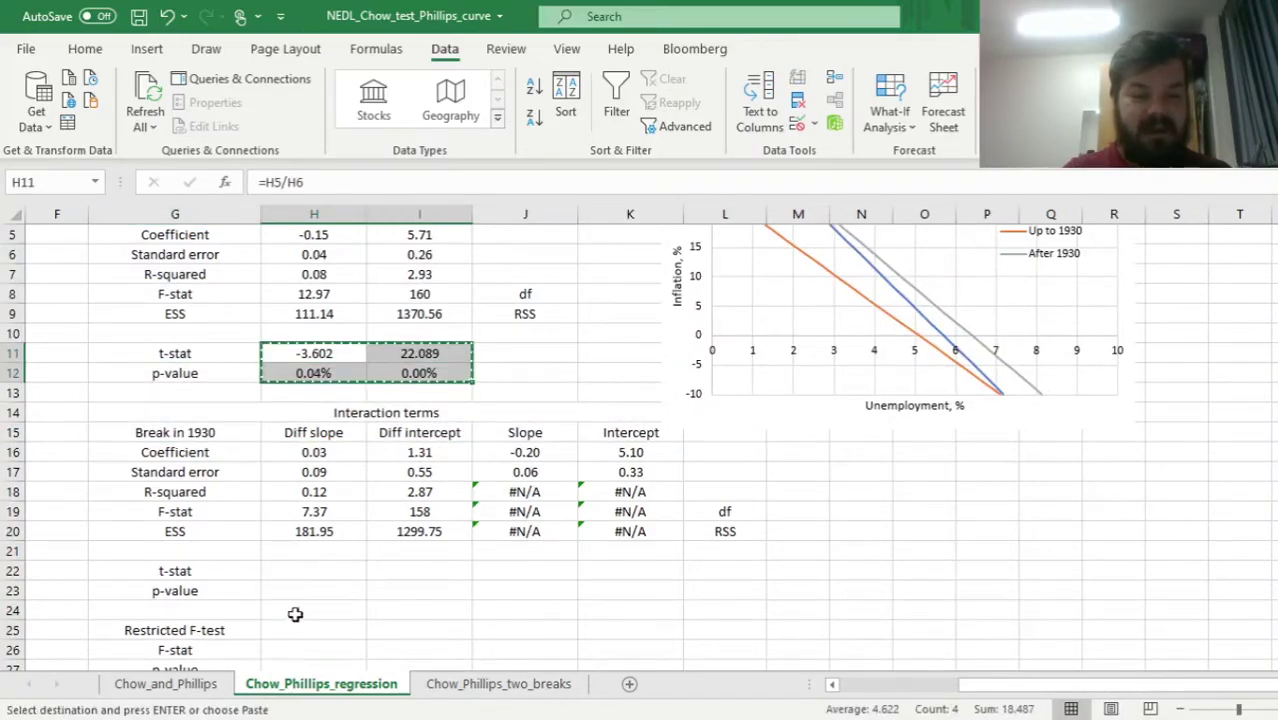
pyautogui.click(314, 571)
pyautogui.hotkey('ctrl', 'v')
pyautogui.press('Escape')
pyautogui.moveTo(471, 600); pyautogui.dragTo(676, 600)
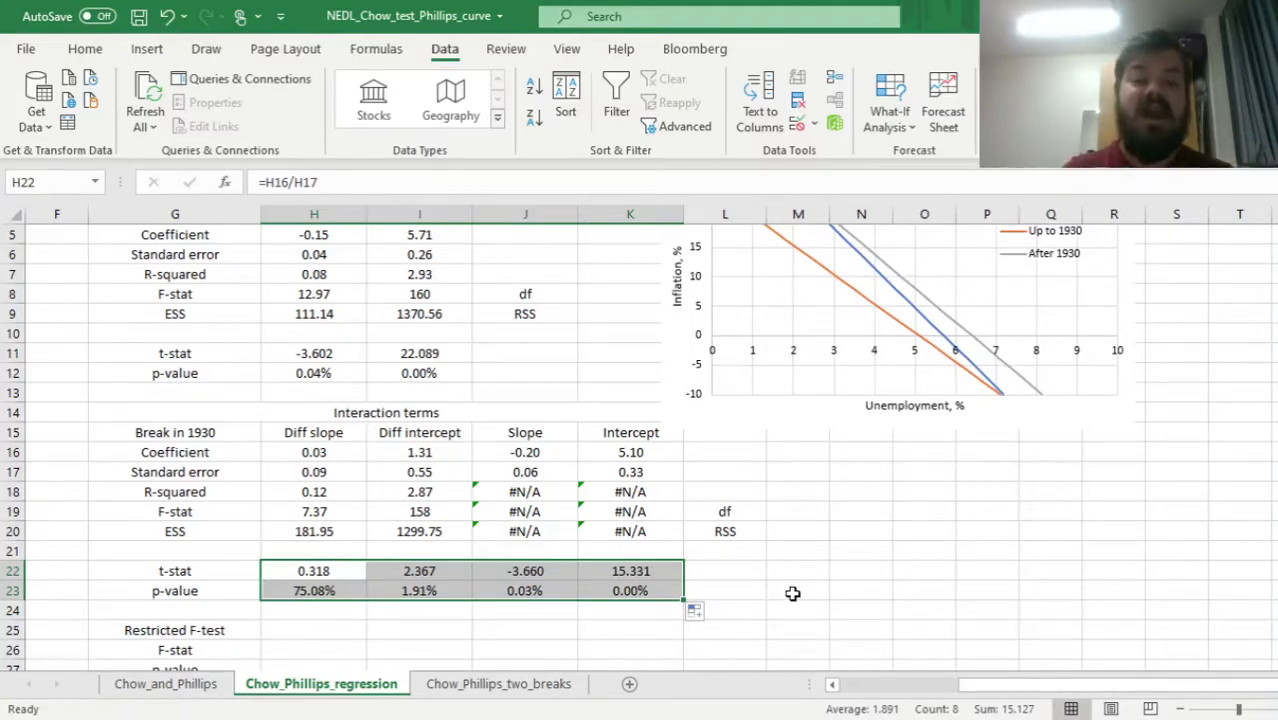
# Examine the coefficients, t-stats and p-values of the Diff intercept and Diff slope terms and the Restricted F-test block below them.
pyautogui.click(437, 573)
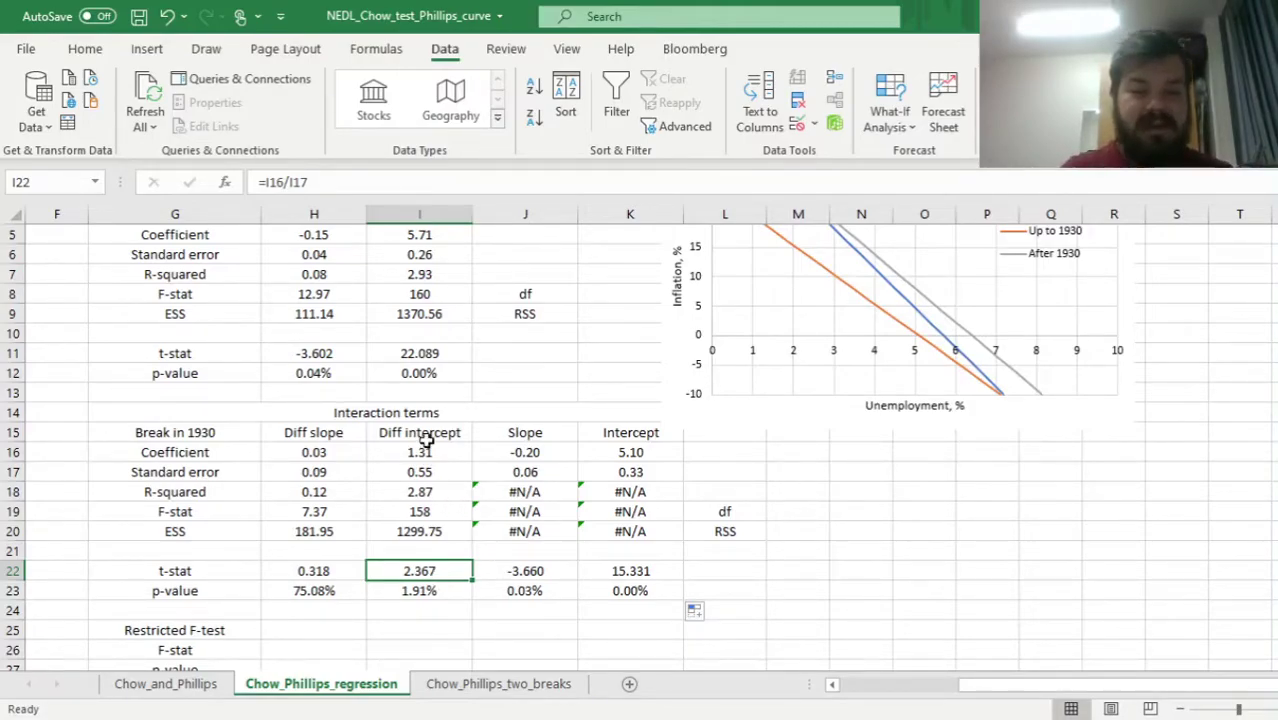
pyautogui.moveTo(425, 432); pyautogui.dragTo(417, 588)
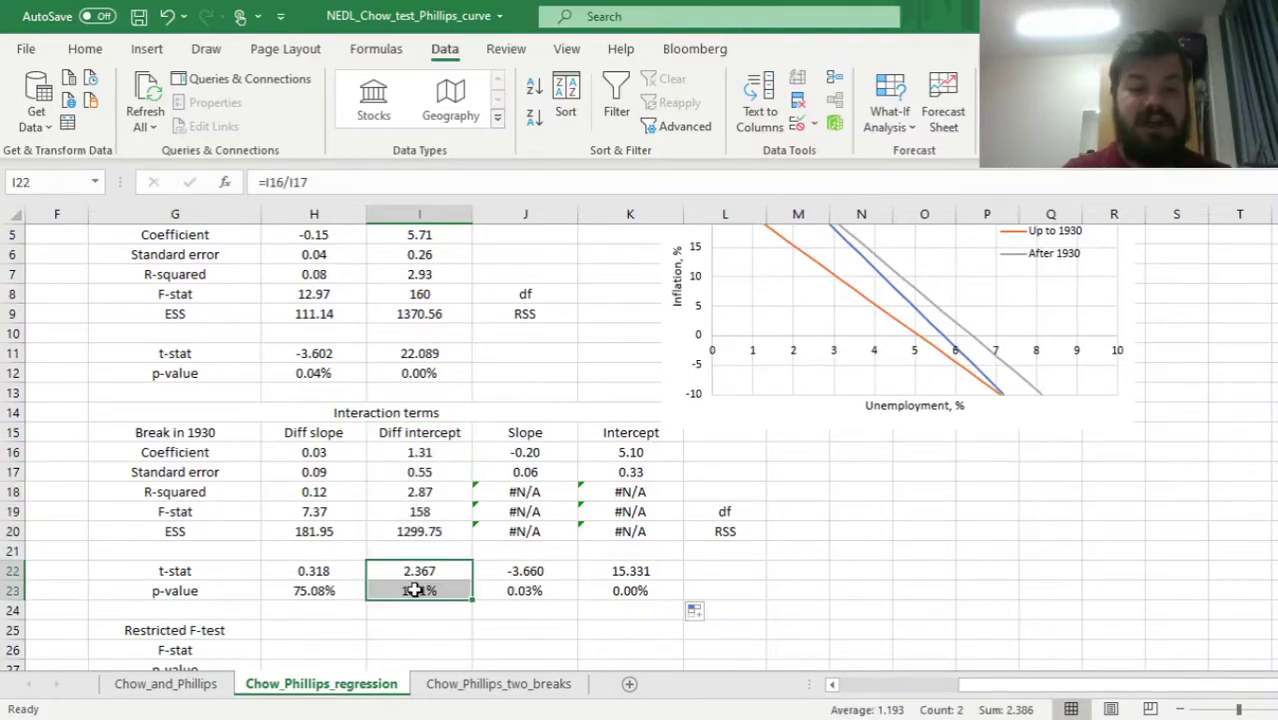
pyautogui.click(421, 589)
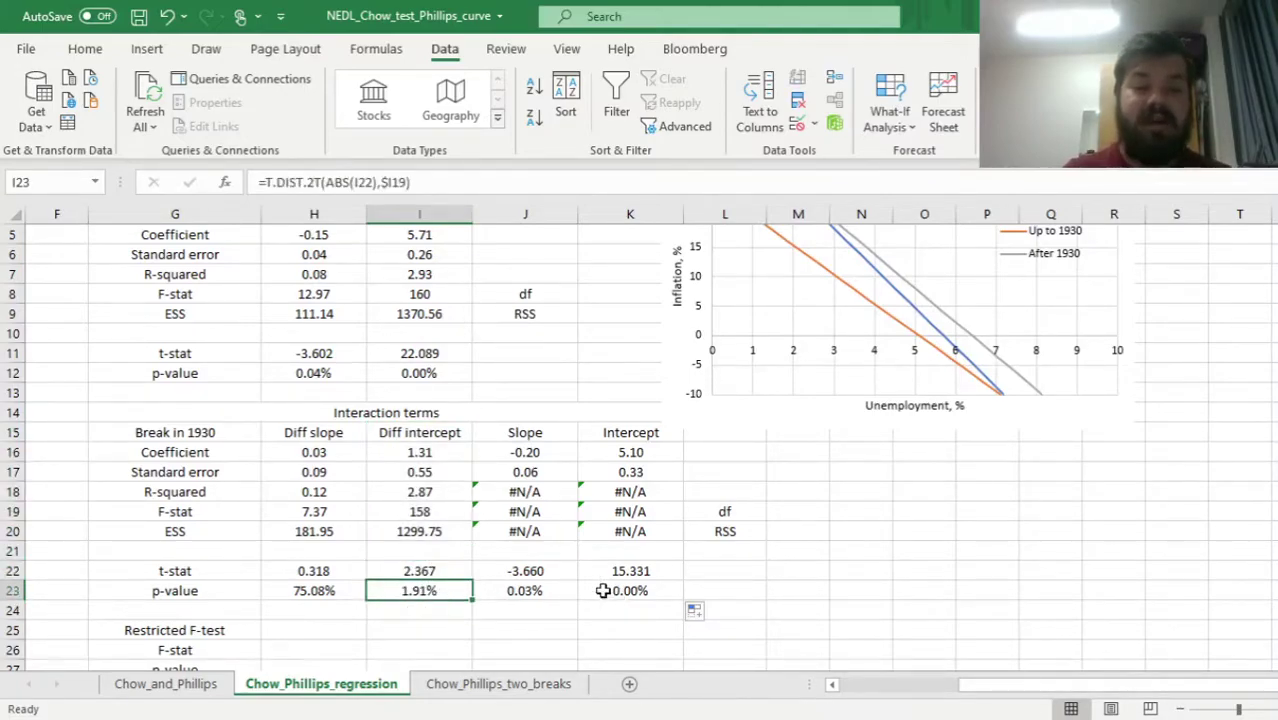
pyautogui.click(451, 455)
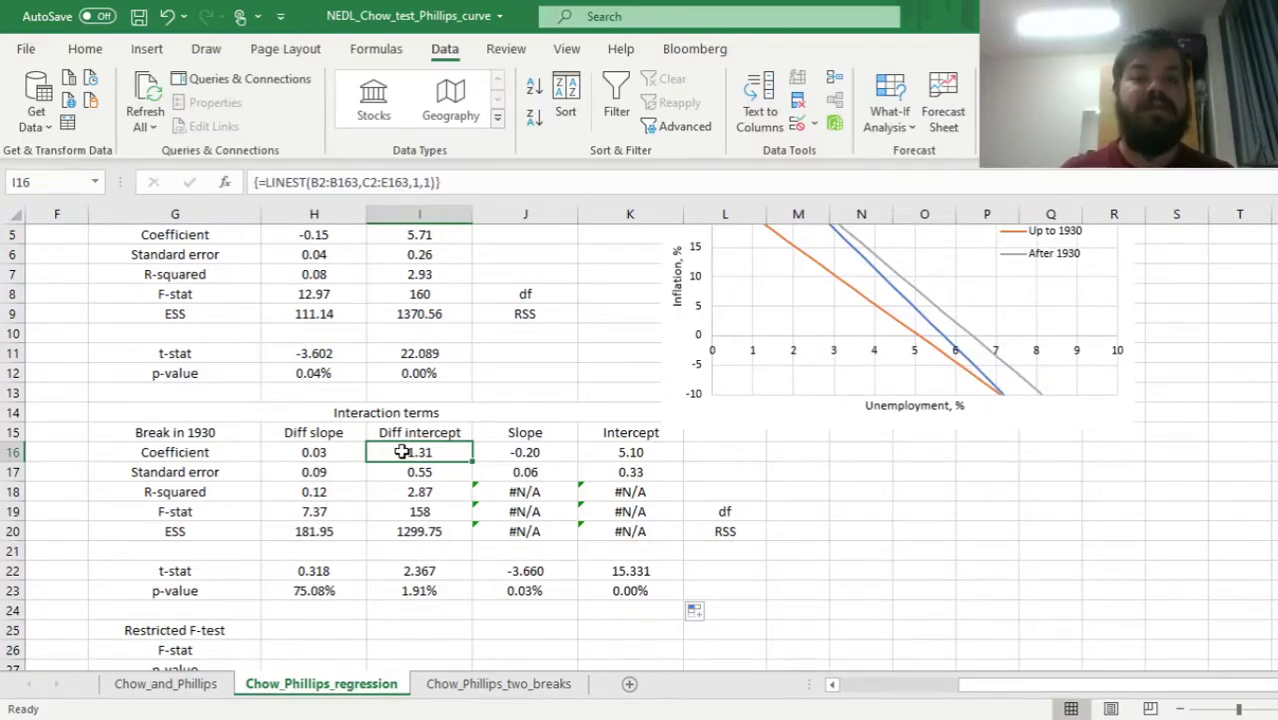
pyautogui.moveTo(340, 452); pyautogui.dragTo(328, 585)
pyautogui.click(298, 583)
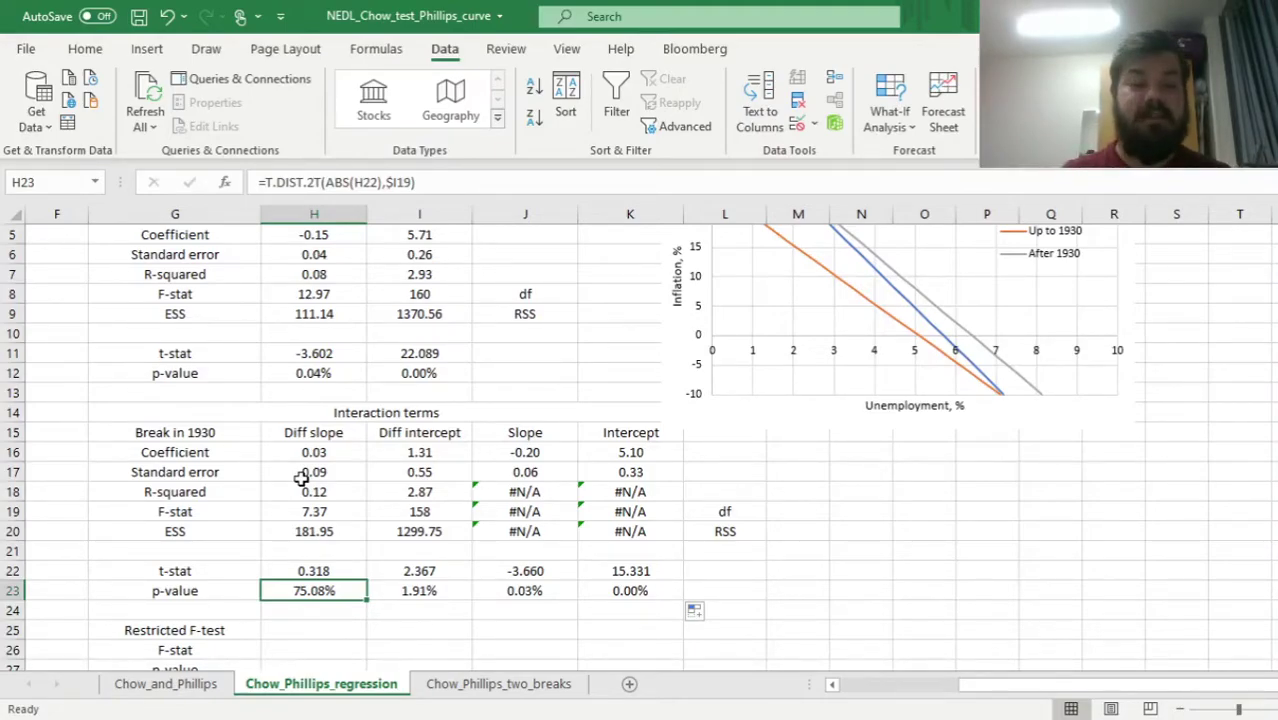
pyautogui.press('Down')
pyautogui.press('Down')
pyautogui.press('Down')
pyautogui.press('Down')
pyautogui.press('Down')
pyautogui.press('Down')
pyautogui.press('Down')
pyautogui.press('Down')
pyautogui.press('Up')
pyautogui.press('Up')
pyautogui.press('Up')
pyautogui.press('Up')
pyautogui.press('Up')
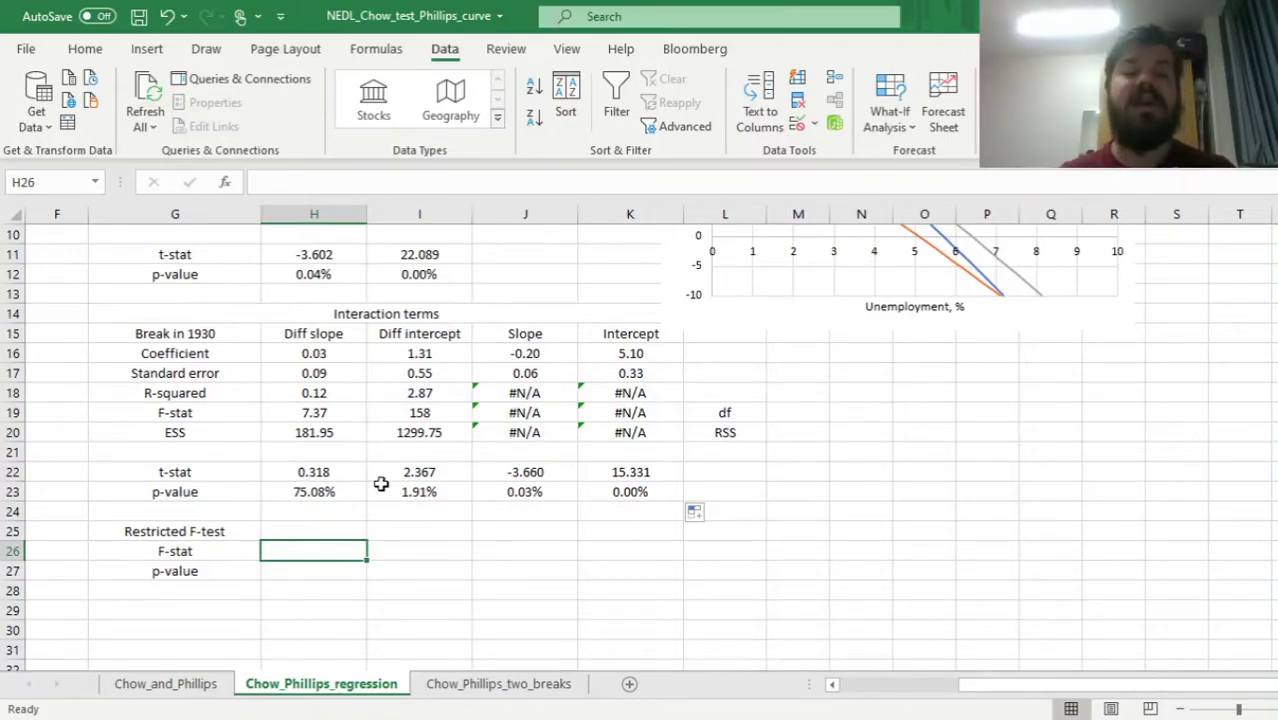
pyautogui.moveTo(315, 356); pyautogui.dragTo(320, 490)
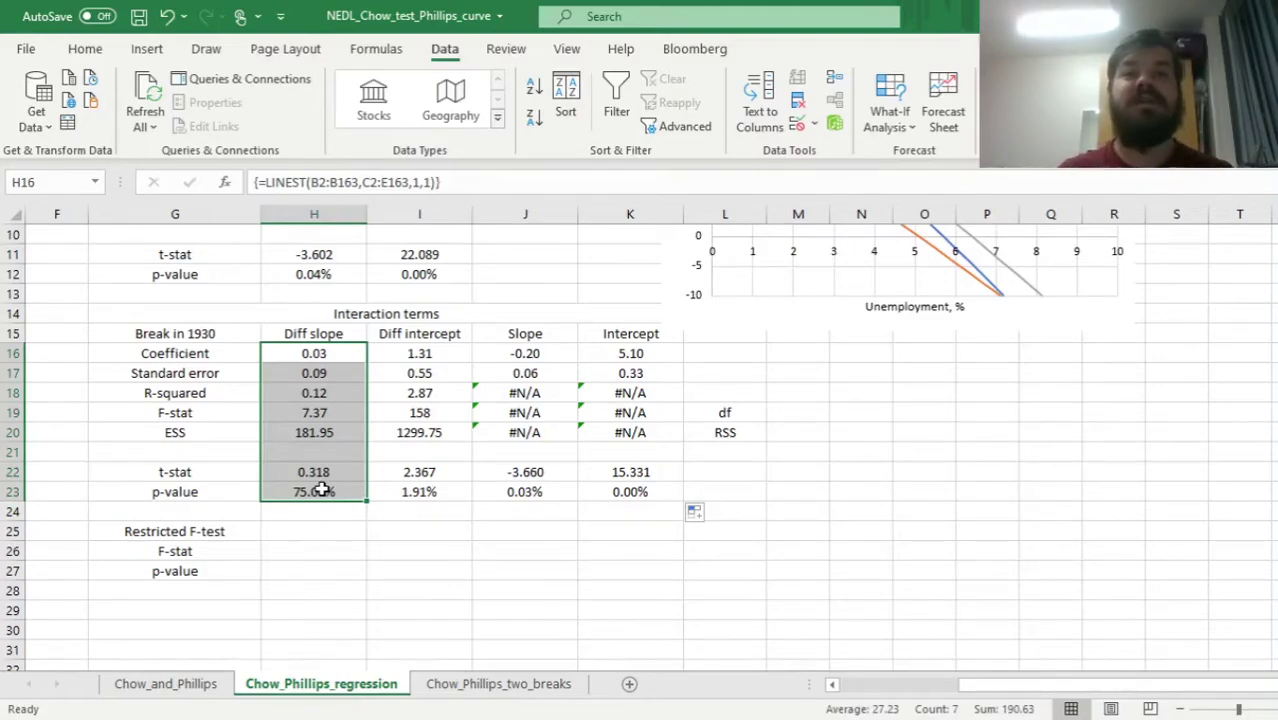
# Calculate the restricted F-test's F-stat in H26 with the formula =((H18-H7)/2)/((1-H18)/I19).
pyautogui.click(317, 555)
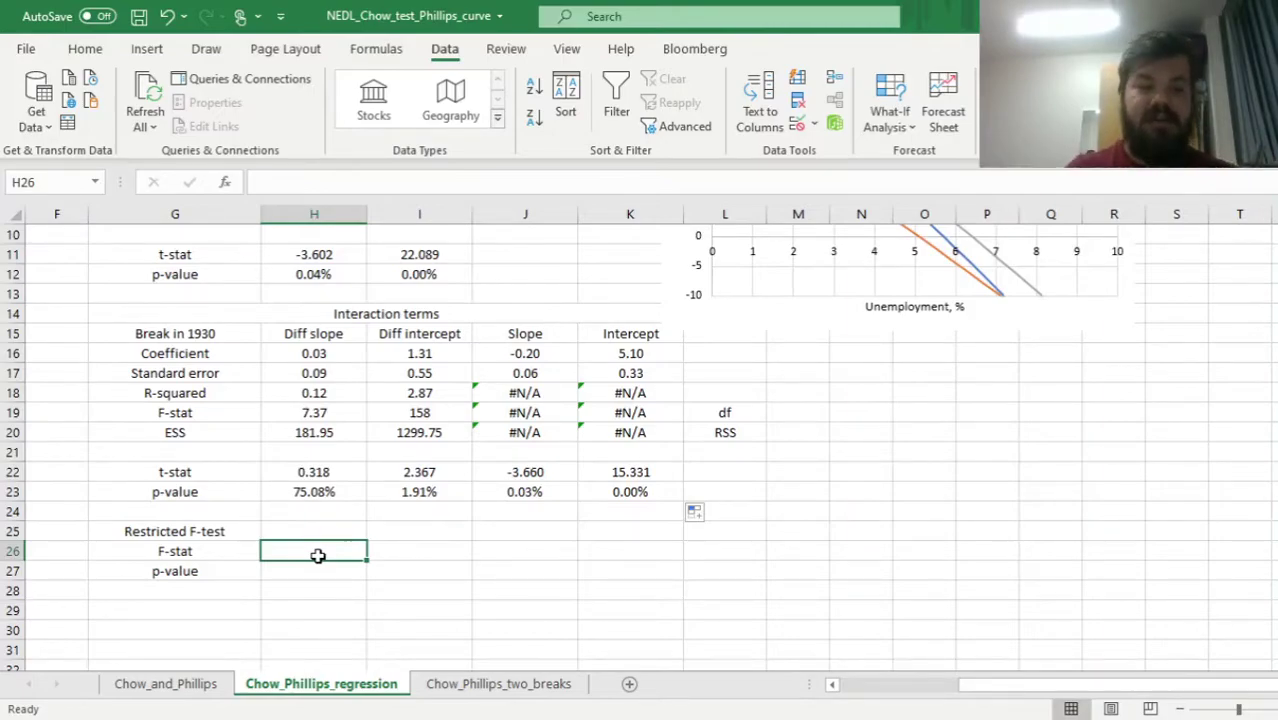
pyautogui.write('=')
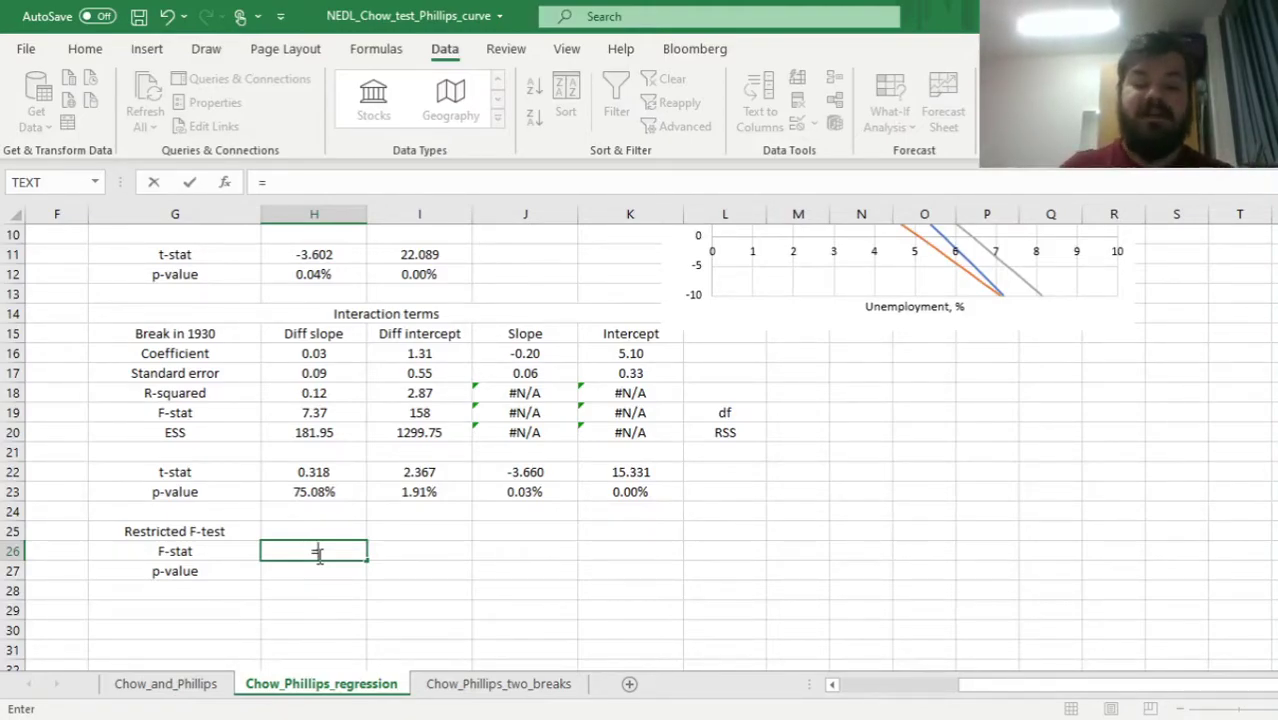
pyautogui.write('((')
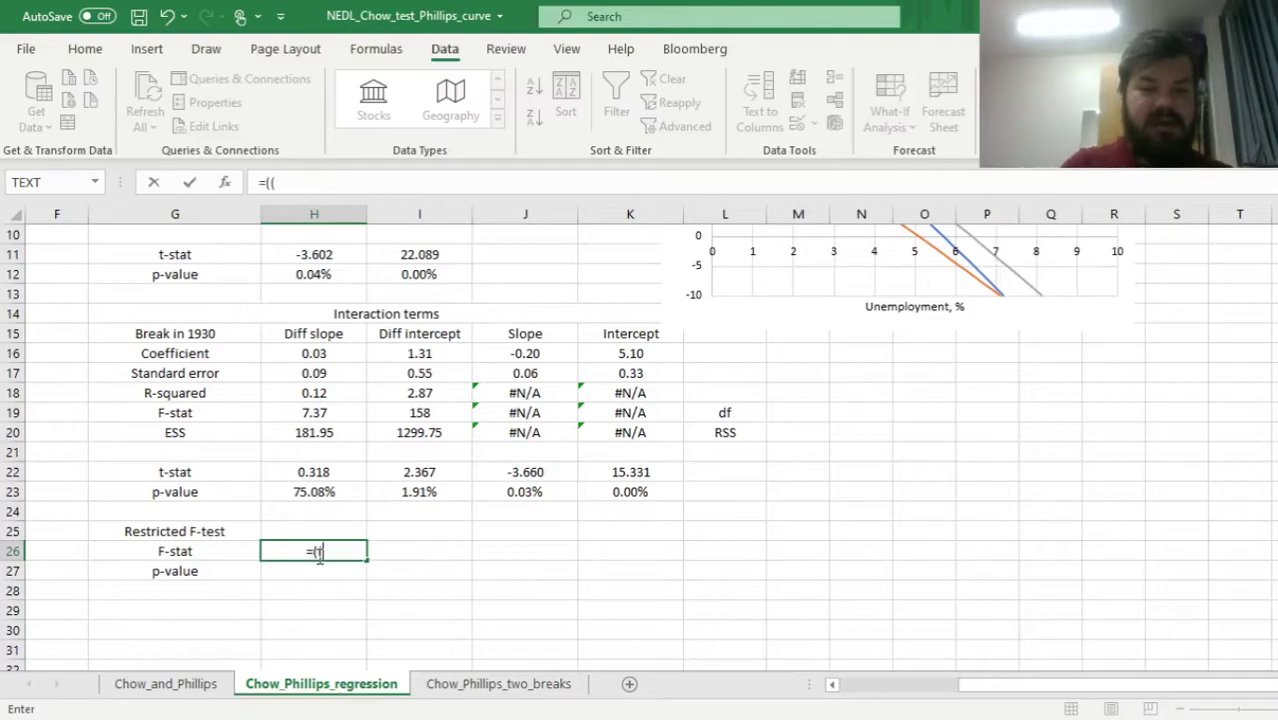
pyautogui.click(299, 392)
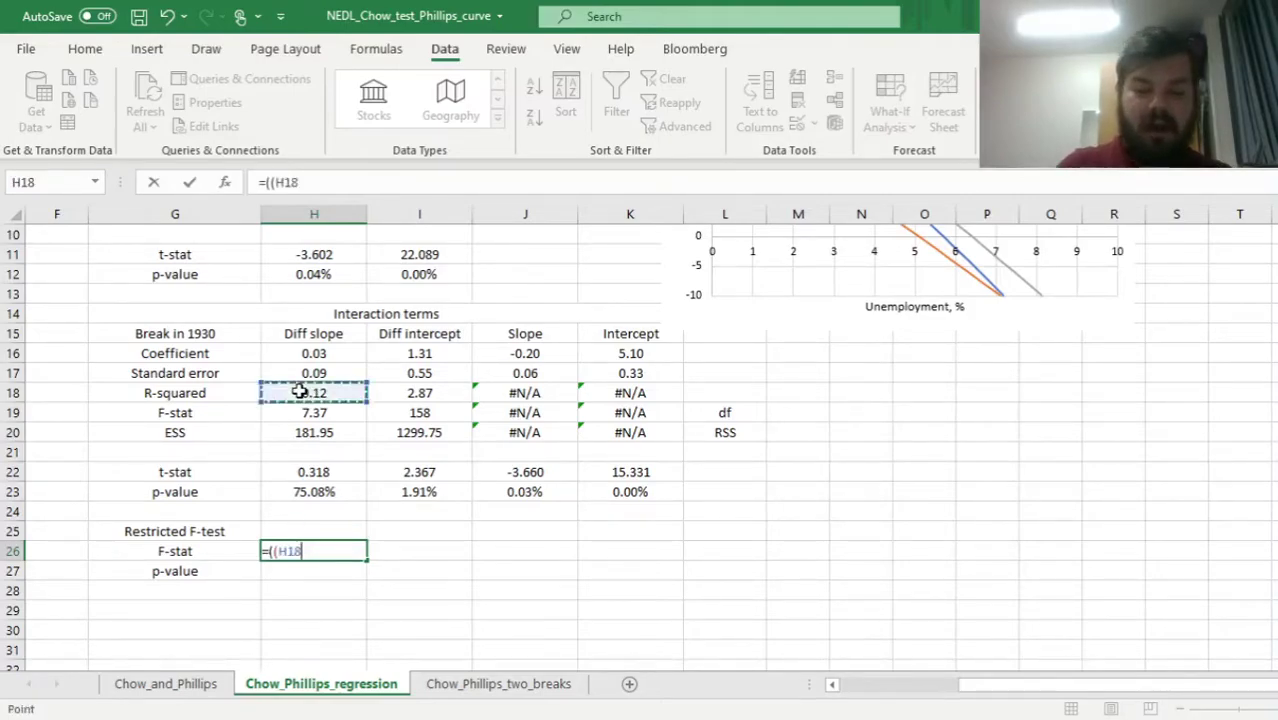
pyautogui.write('-')
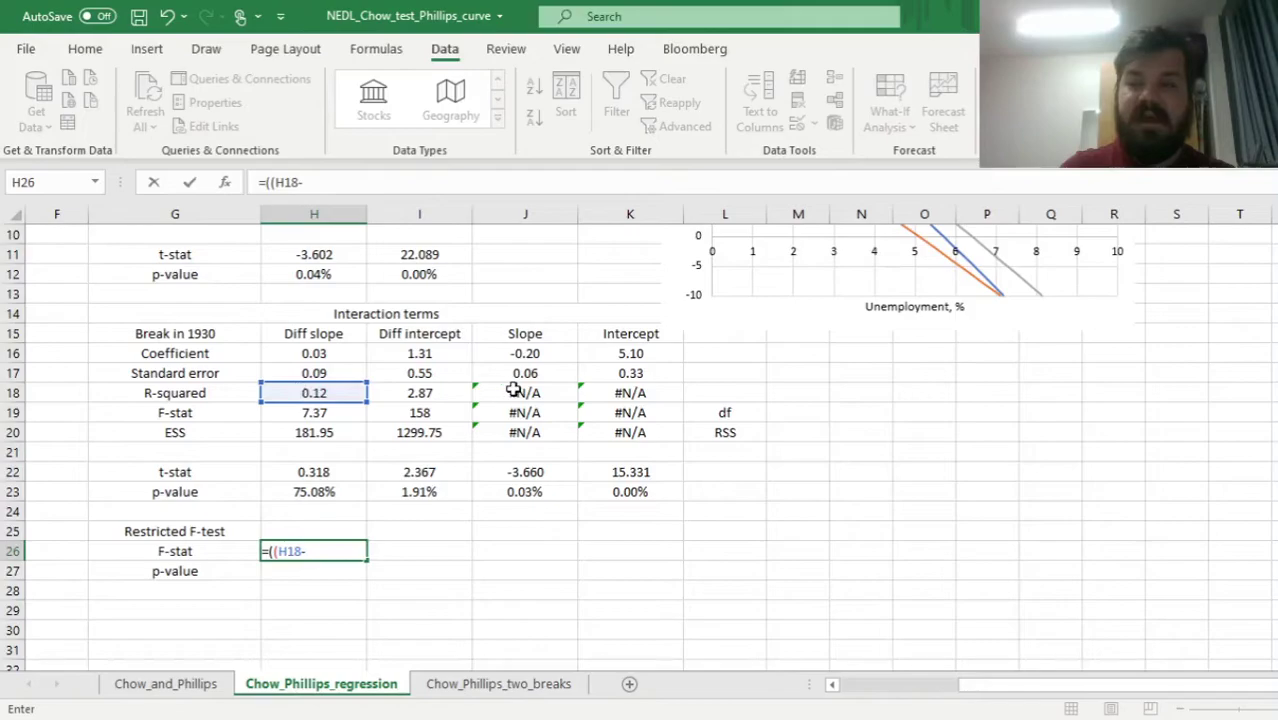
pyautogui.scroll(3, 1222, 257)
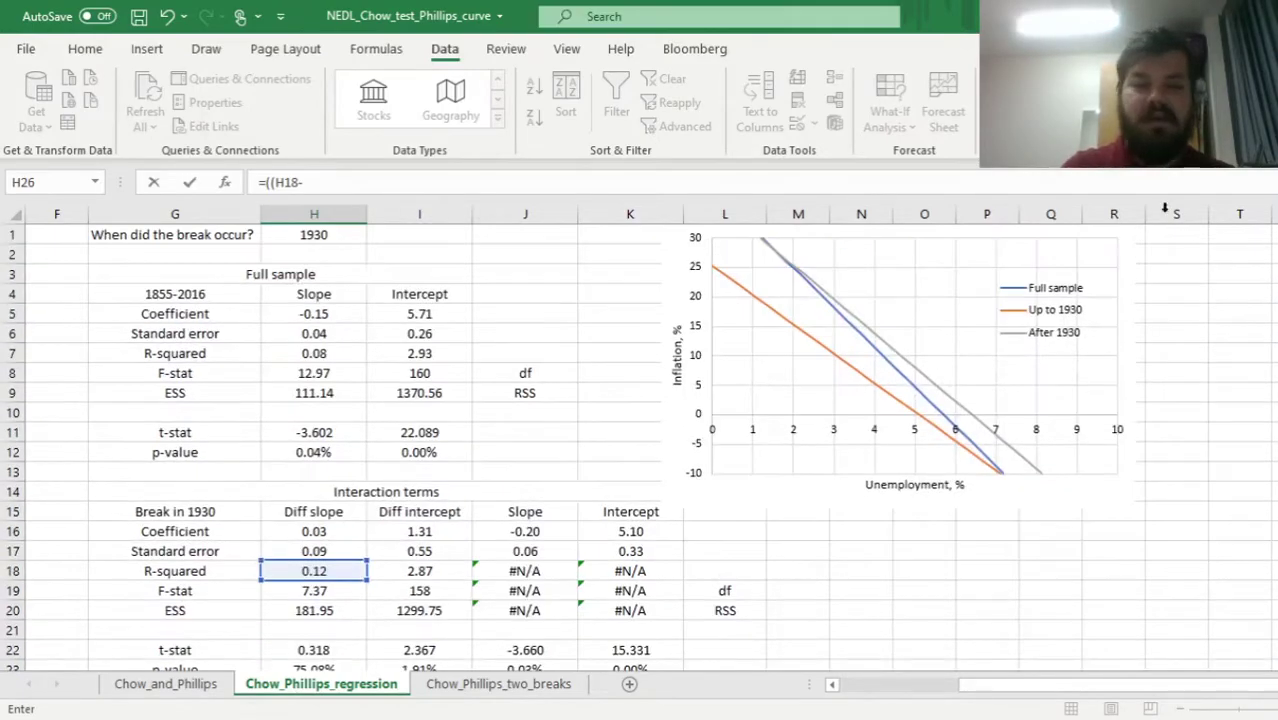
pyautogui.click(311, 352)
pyautogui.write(')/')
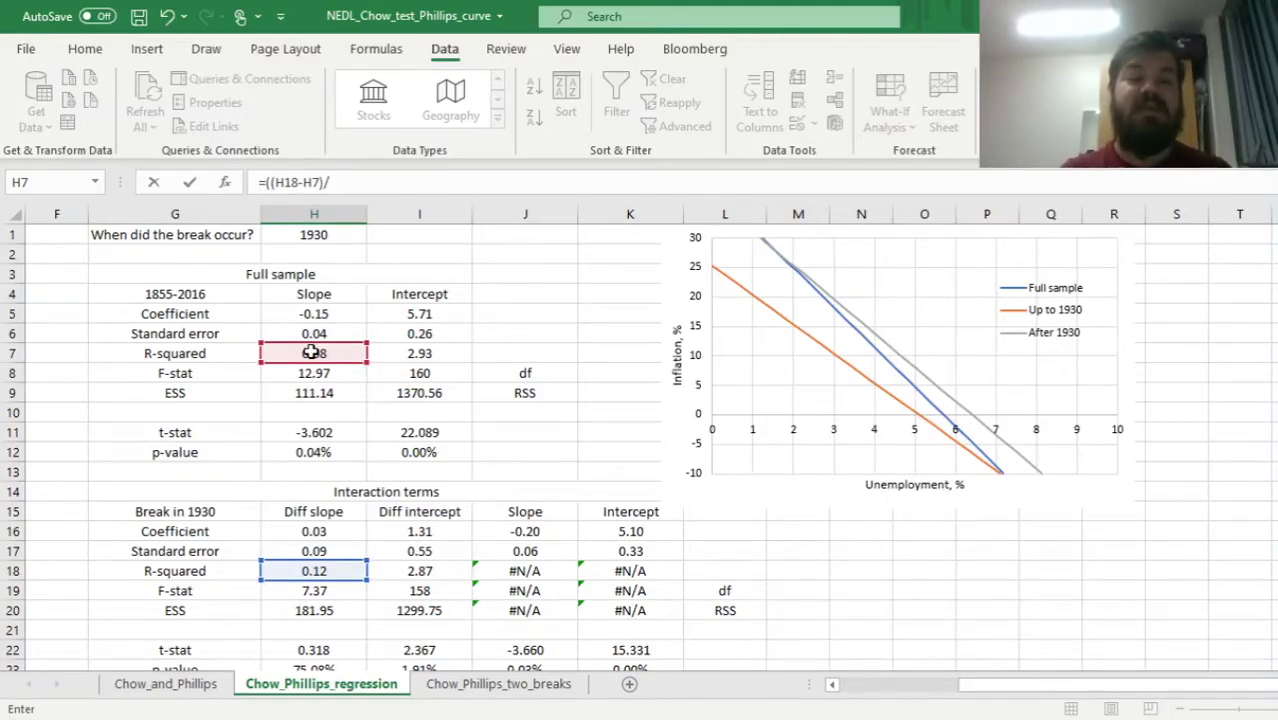
pyautogui.write('2')
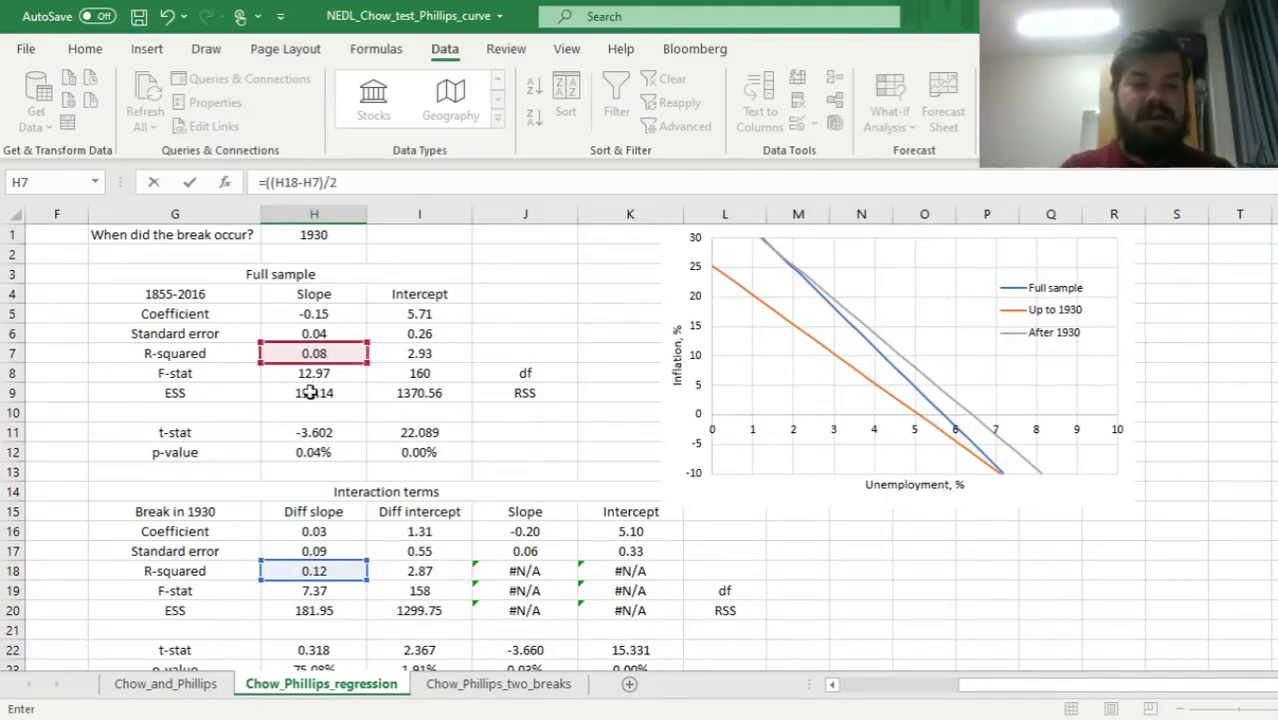
pyautogui.click(364, 180)
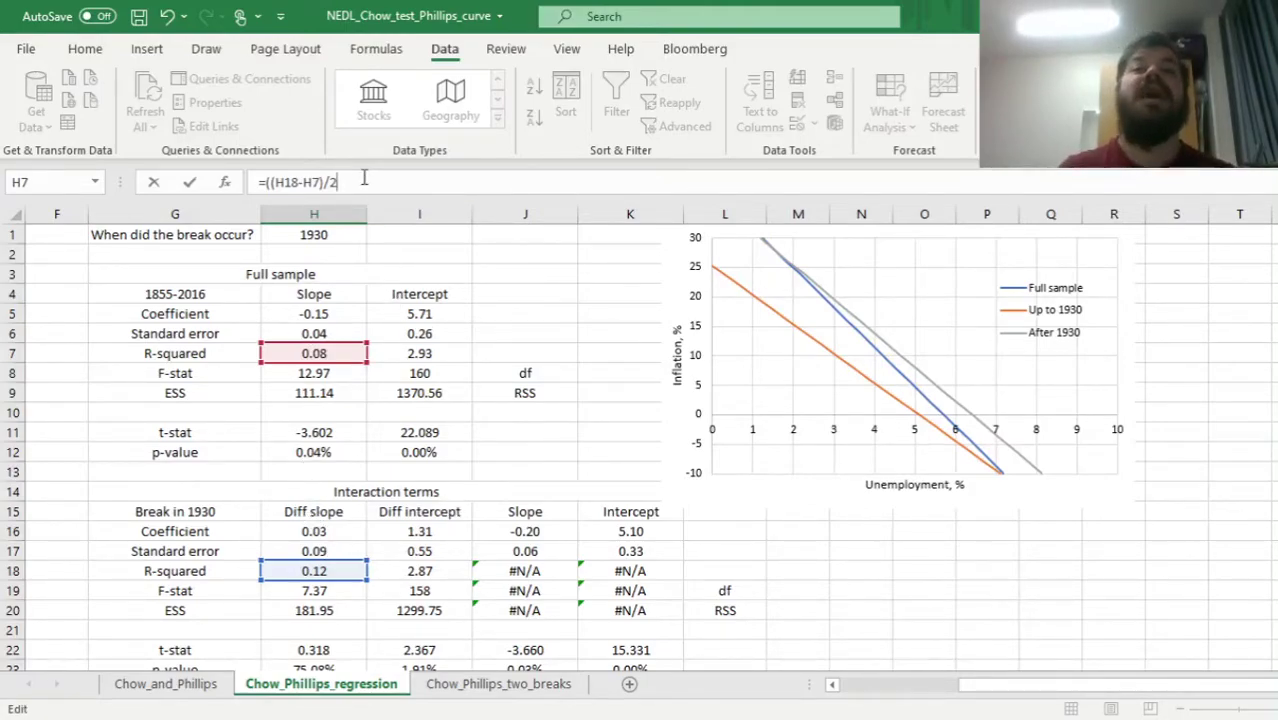
pyautogui.write(')')
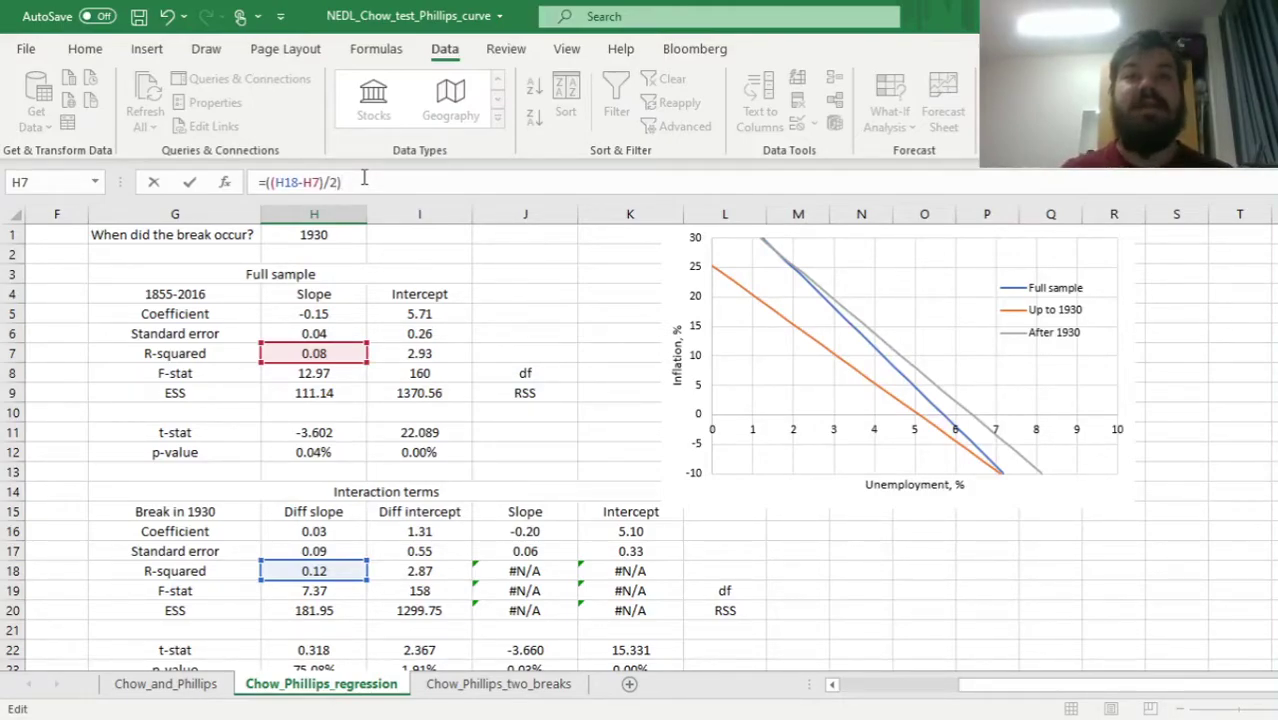
pyautogui.write('/')
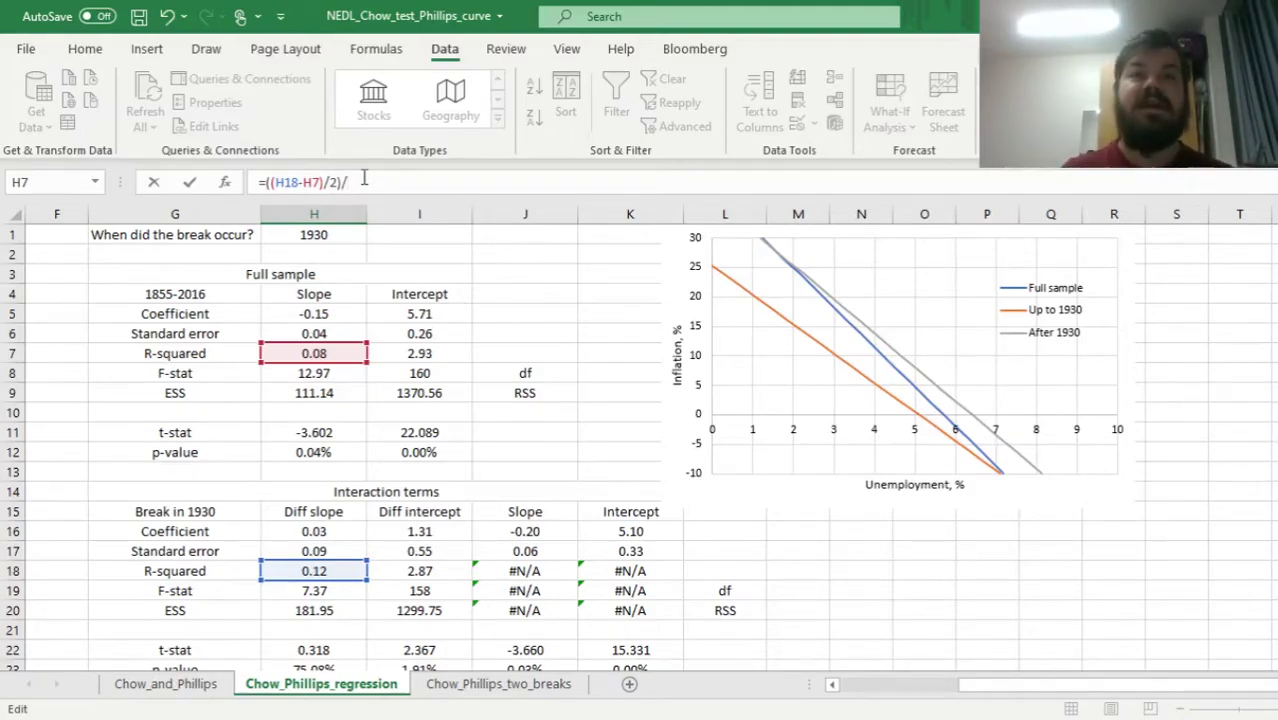
pyautogui.write('((1-')
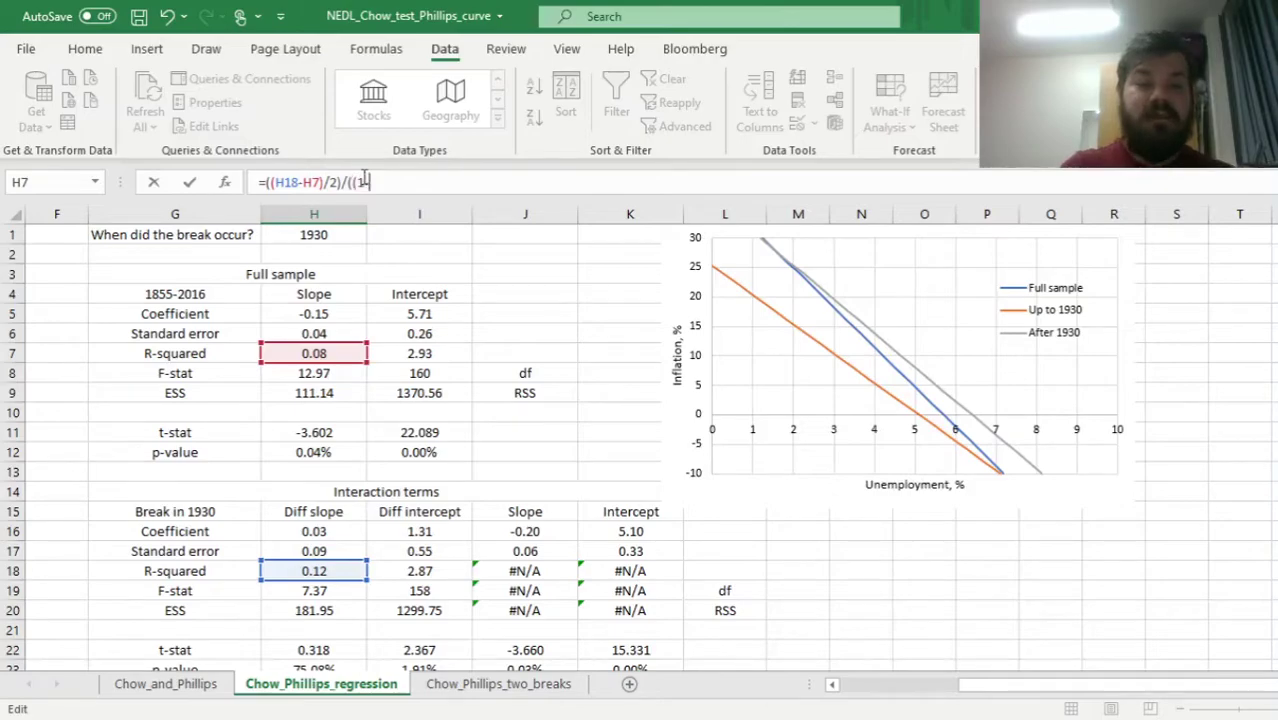
pyautogui.click(300, 570)
pyautogui.write(')/')
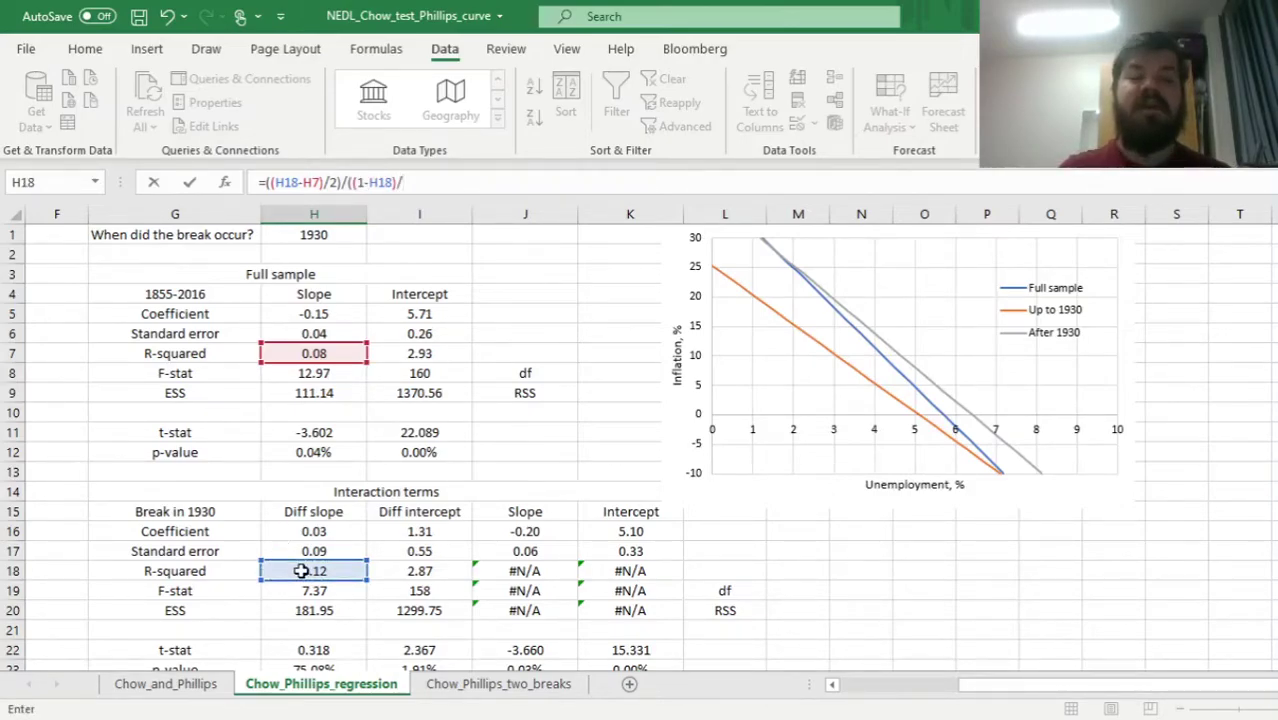
pyautogui.click(408, 592)
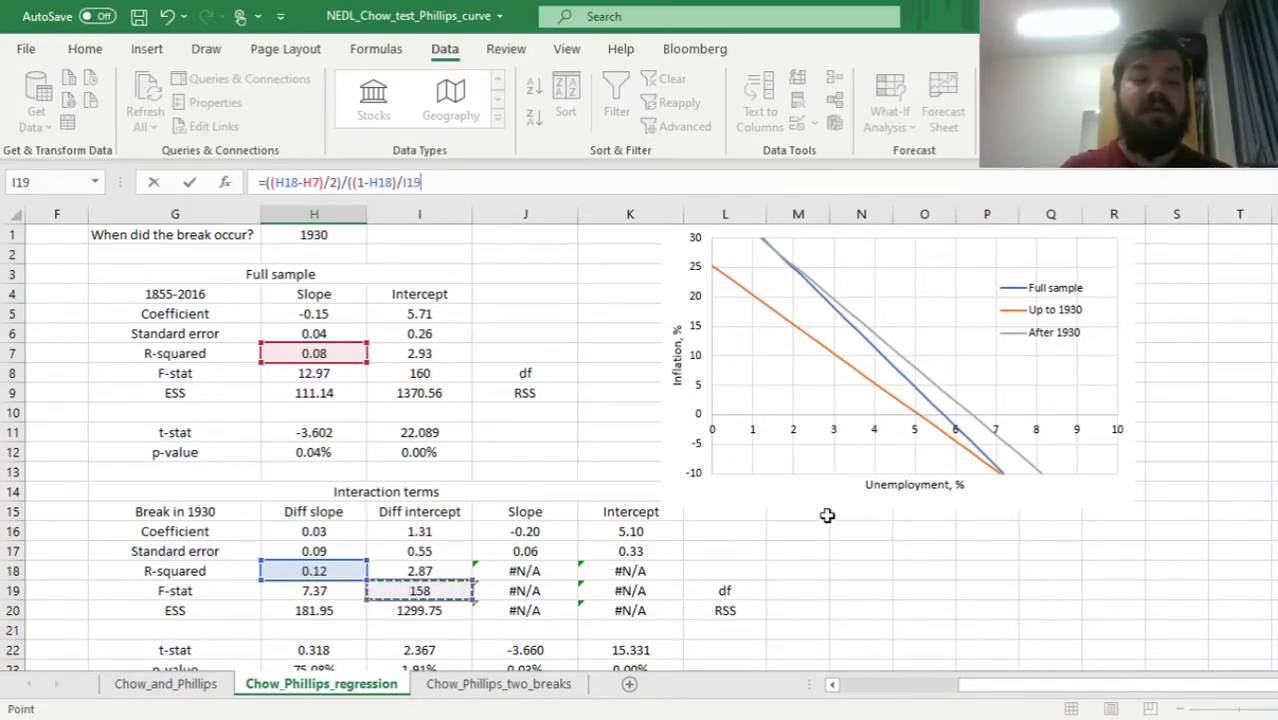
pyautogui.write(')')
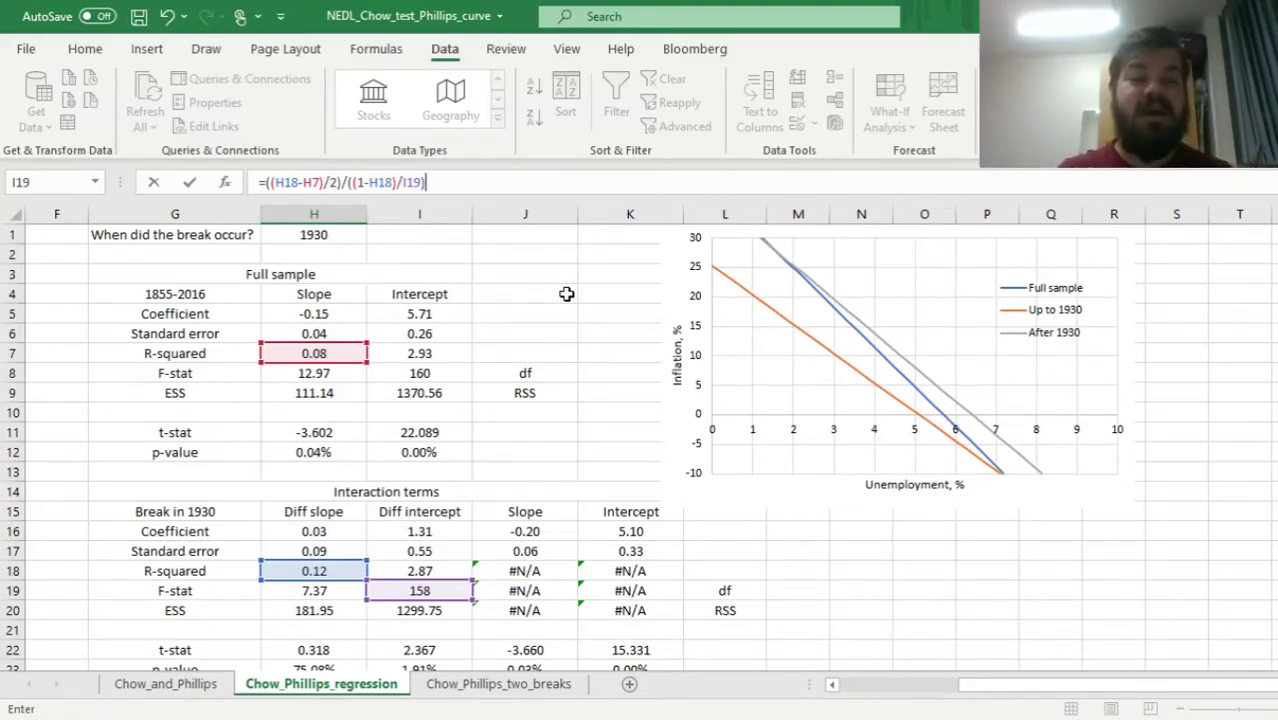
pyautogui.hotkey('ctrl', 'Return')
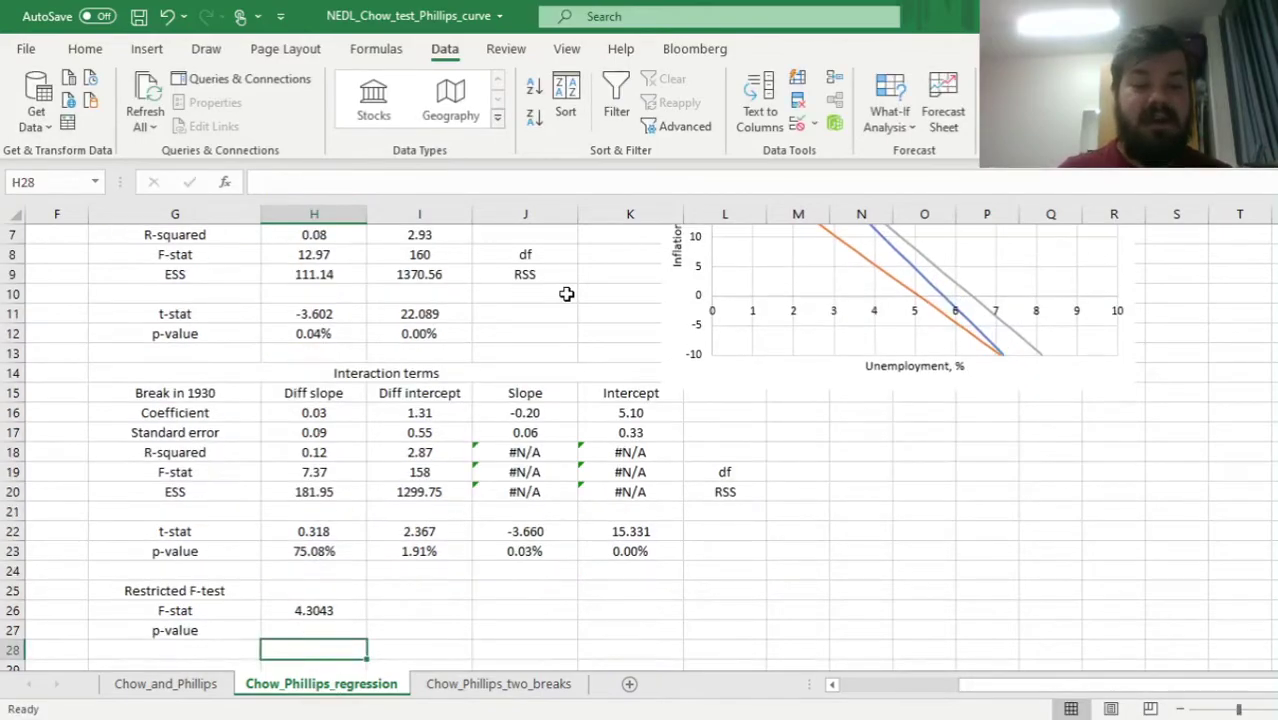
# Check the Chow test F-stat in F39 of the Chow_and_Phillips sheet for comparison with the restricted F-test.
pyautogui.click(166, 688)
pyautogui.click(297, 568)
pyautogui.press('Left')
pyautogui.press('Left')
pyautogui.press('Left')
pyautogui.press('Left')
pyautogui.press('Home')
pyautogui.press('Down')
pyautogui.press('Down')
pyautogui.press('Down')
pyautogui.press('Down')
pyautogui.press('Down')
pyautogui.press('Down')
pyautogui.press('Down')
pyautogui.press('Down')
pyautogui.press('Down')
pyautogui.press('Down')
pyautogui.press('Down')
pyautogui.press('Down')
pyautogui.press('Down')
pyautogui.press('Down')
pyautogui.press('Down')
pyautogui.press('Down')
pyautogui.press('Down')
pyautogui.press('Down')
pyautogui.press('Down')
pyautogui.press('Down')
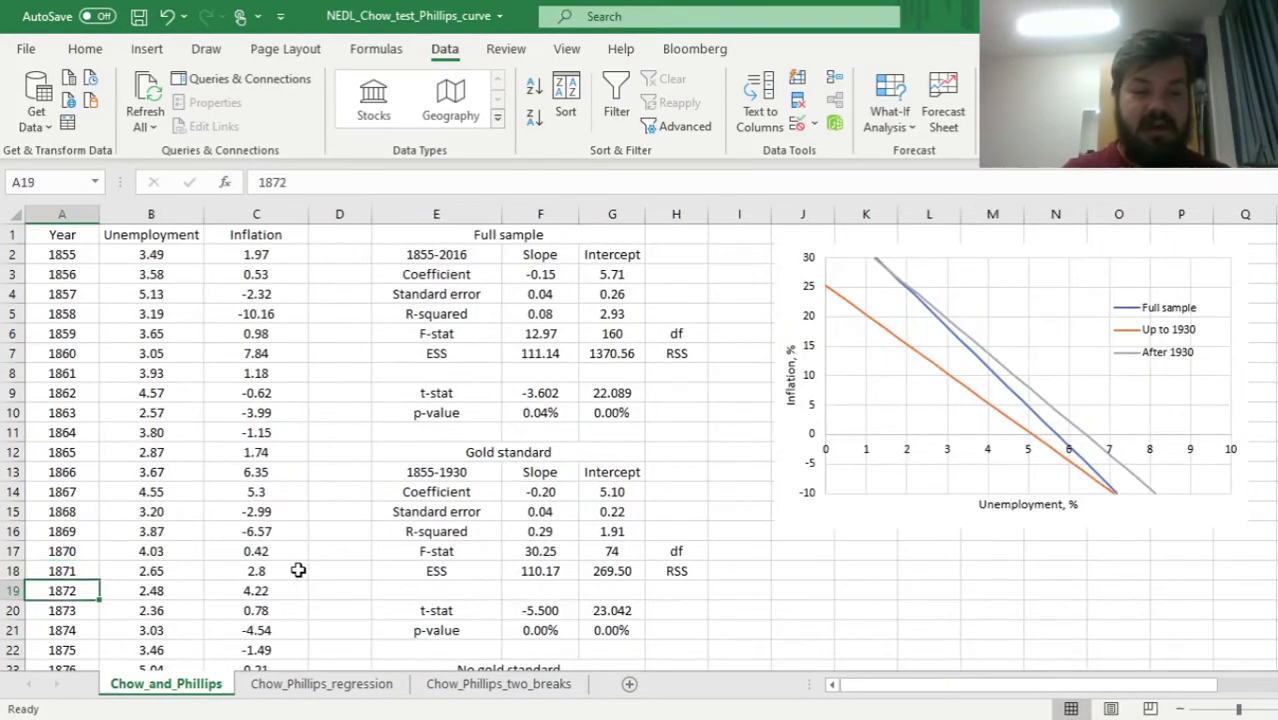
pyautogui.press('Down')
pyautogui.press('Down')
pyautogui.press('Down')
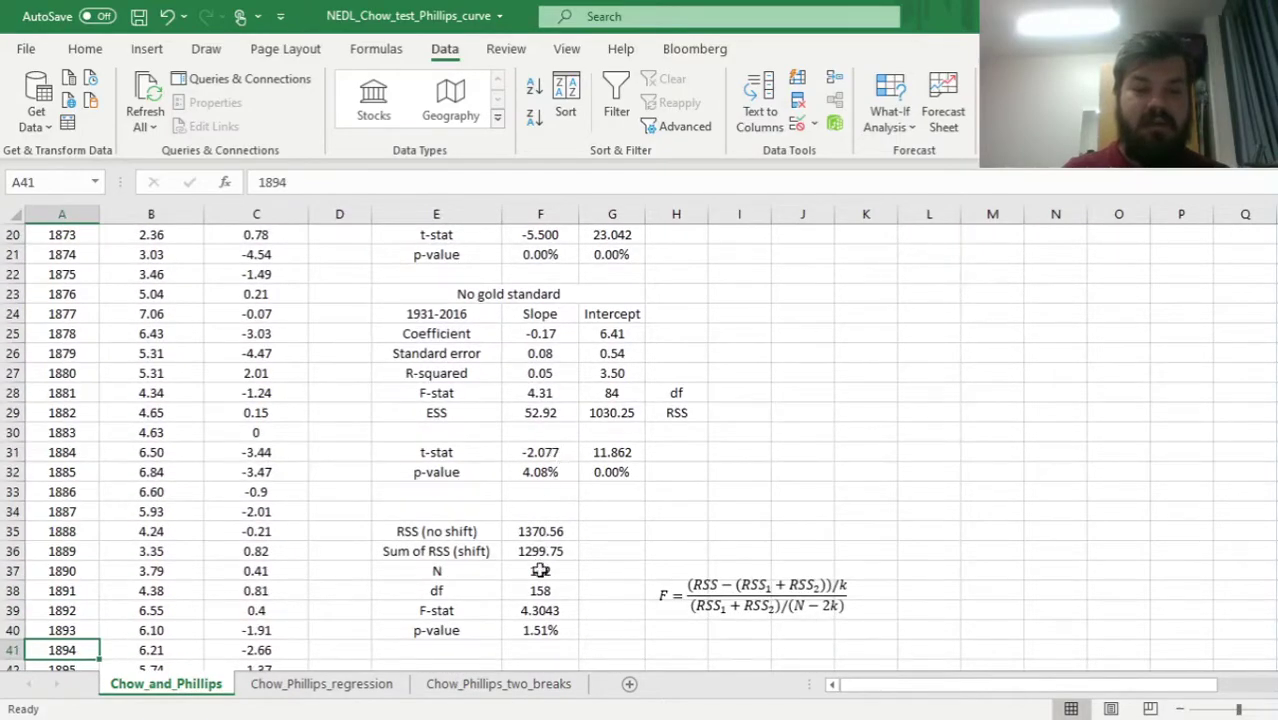
pyautogui.click(538, 610)
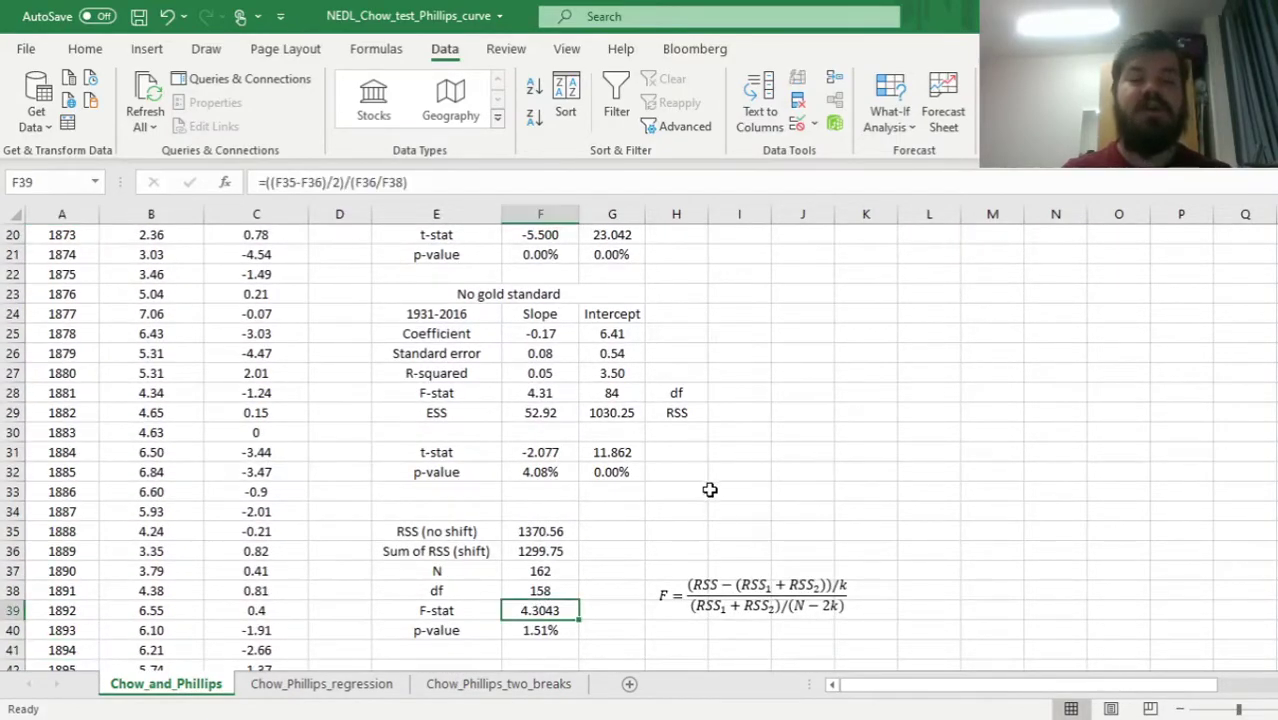
# Calculate the restricted F-test's p-value in H27 of the Chow_Phillips_regression sheet with the formula =F.DIST.RT(H26,2,I19).
pyautogui.click(318, 683)
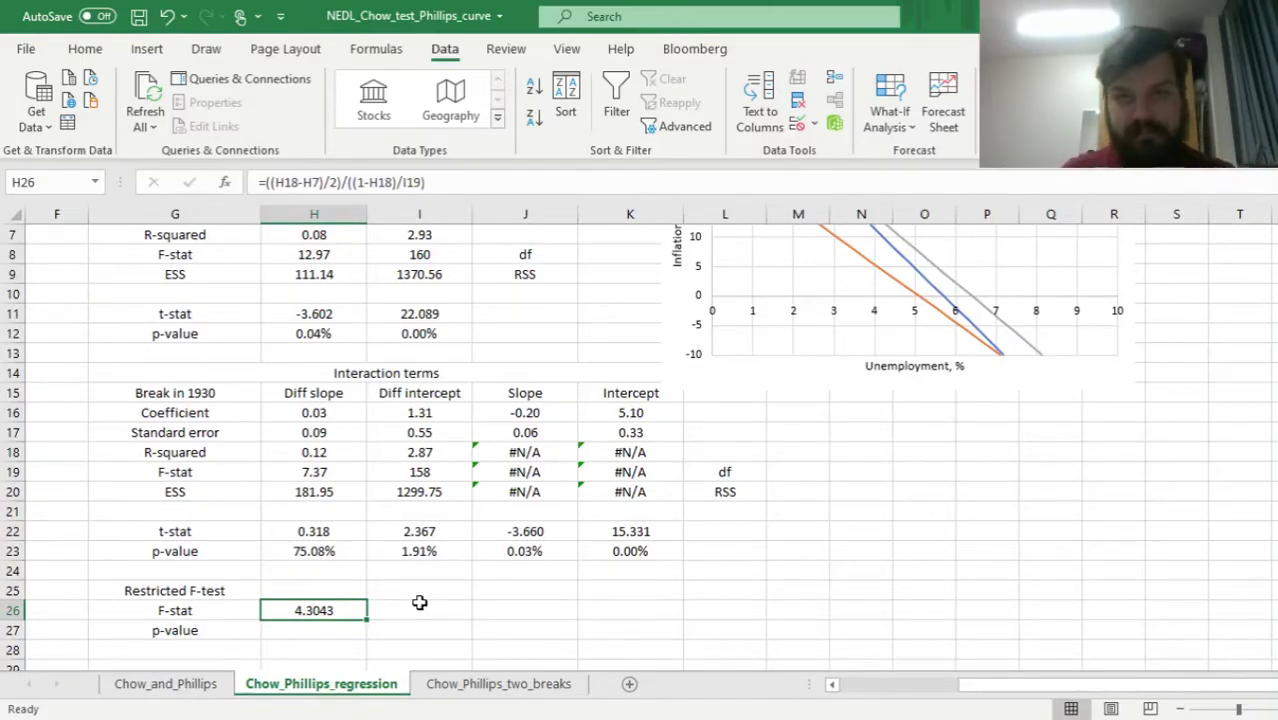
pyautogui.press('Down')
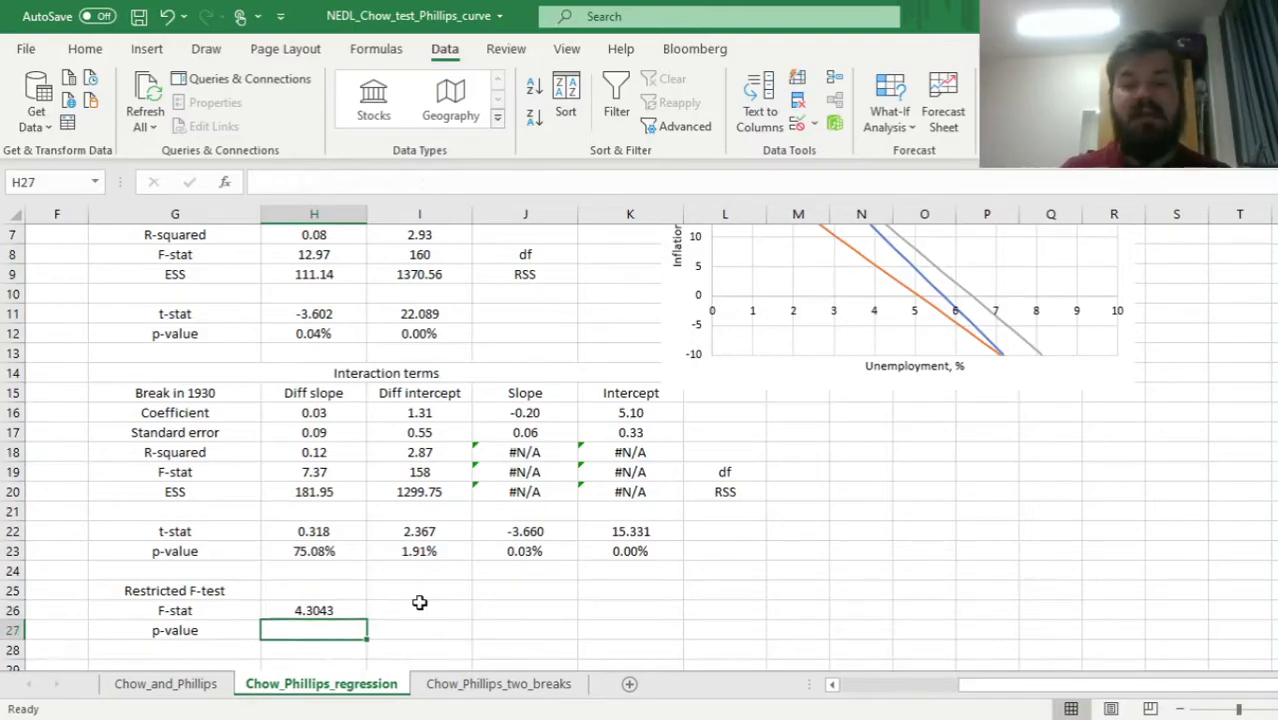
pyautogui.write('=')
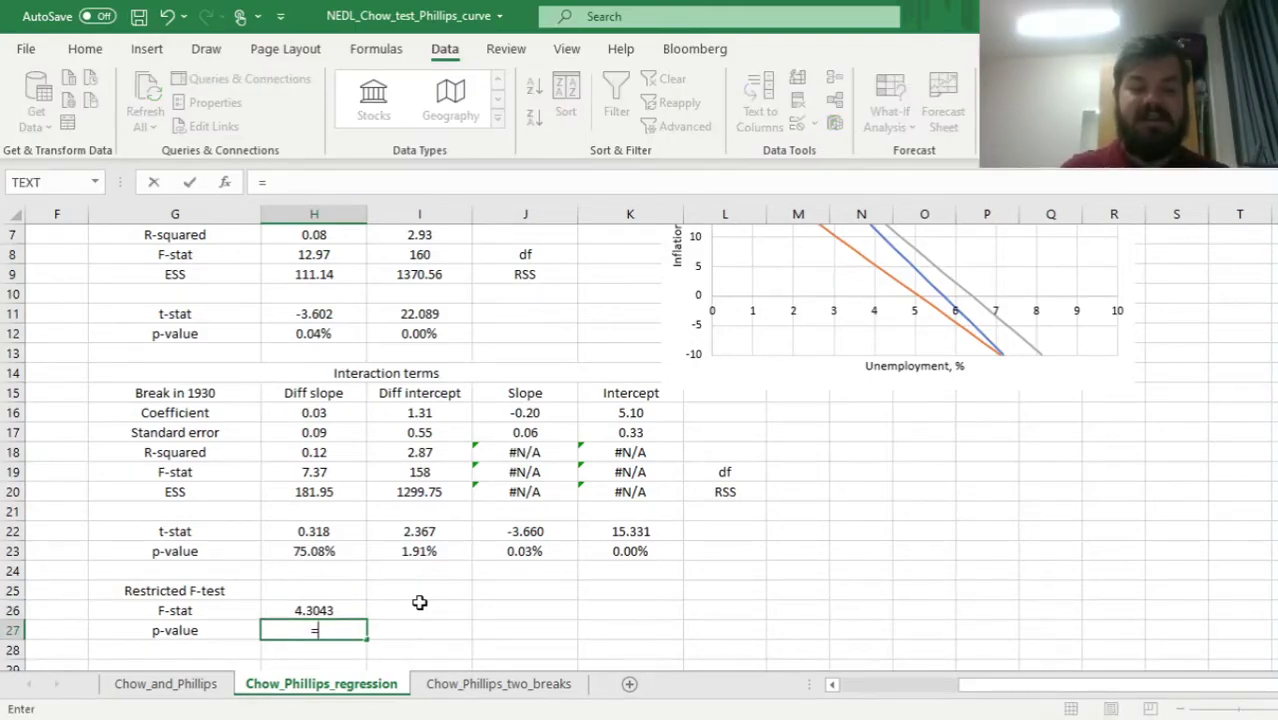
pyautogui.write('F.')
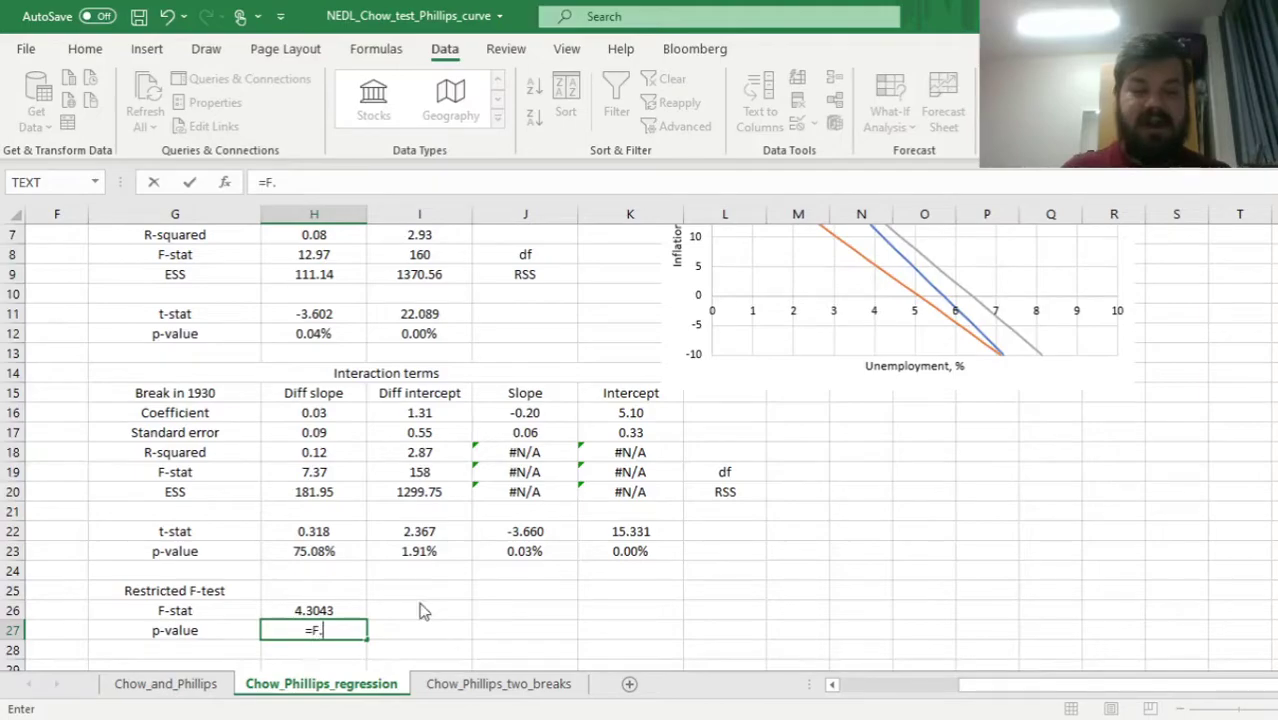
pyautogui.write('DIST.RT(')
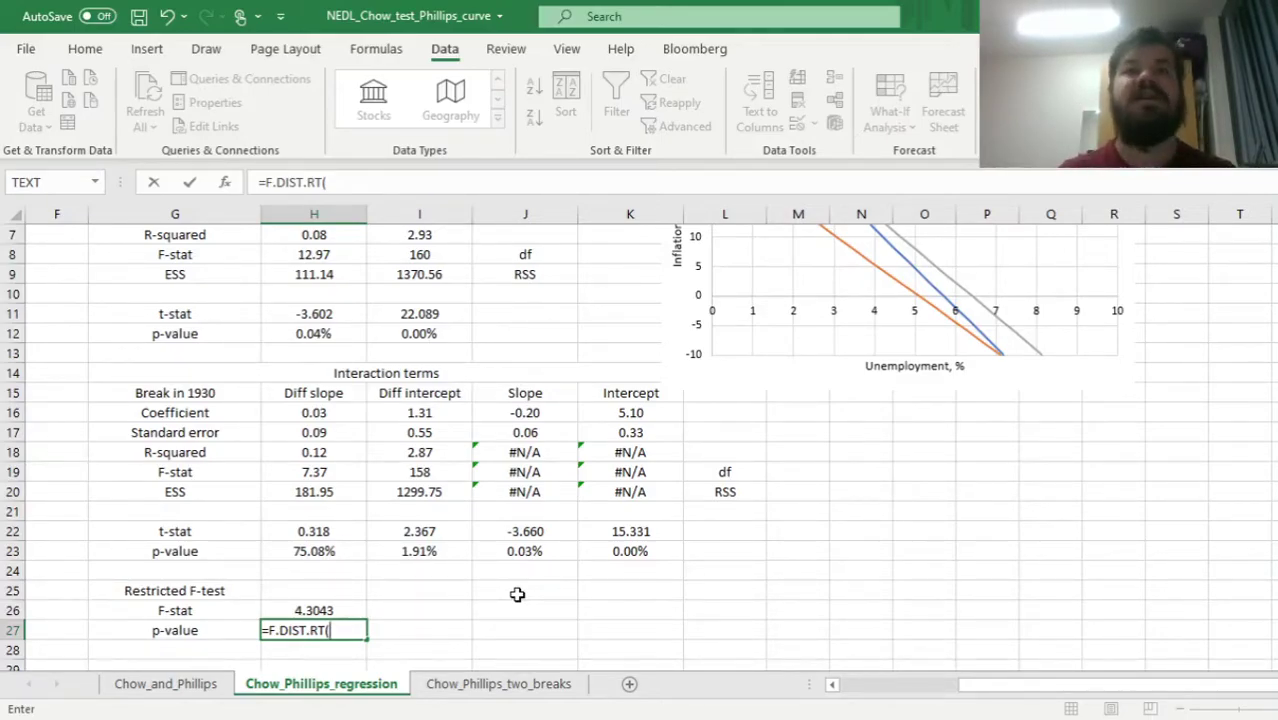
pyautogui.click(293, 612)
pyautogui.write(',')
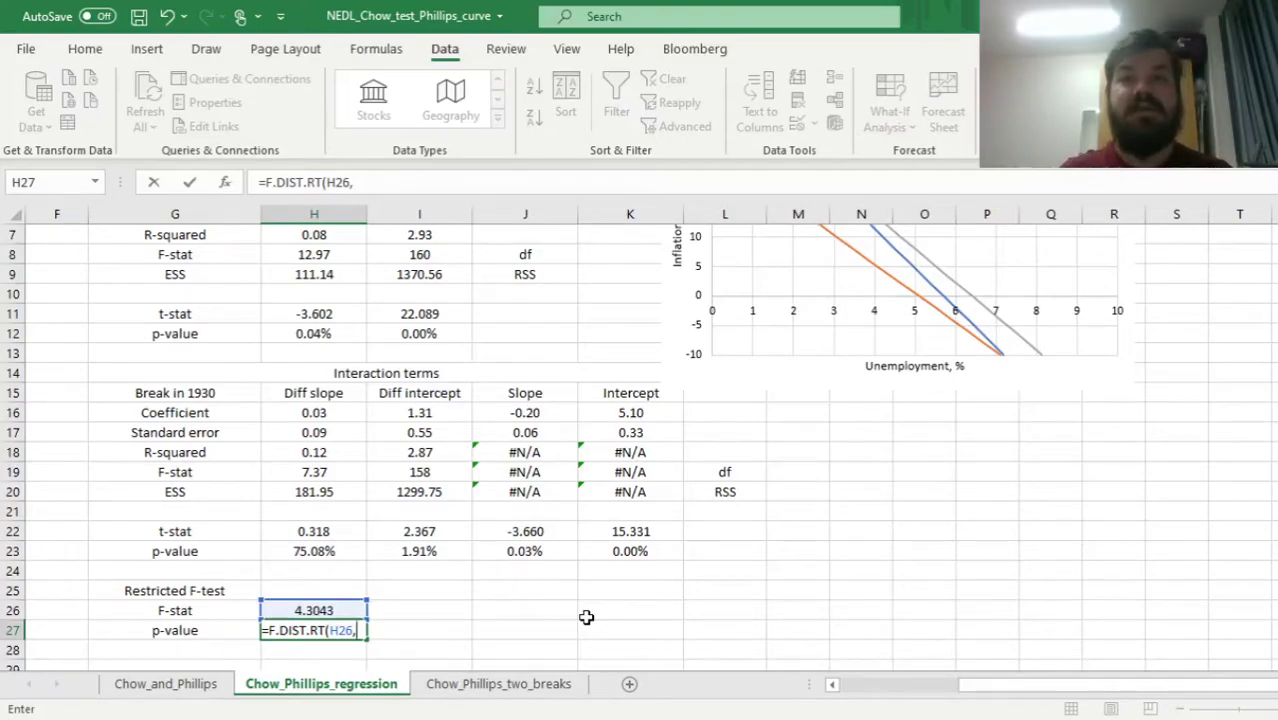
pyautogui.write('2,')
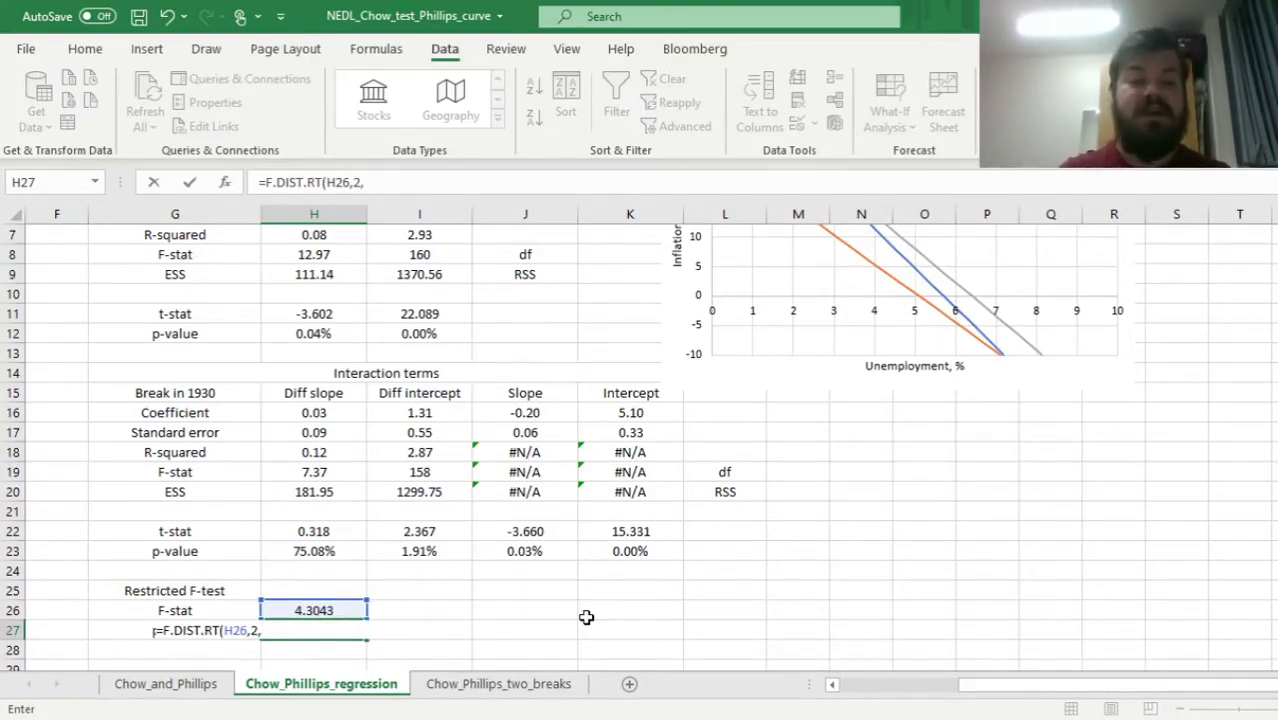
pyautogui.click(436, 469)
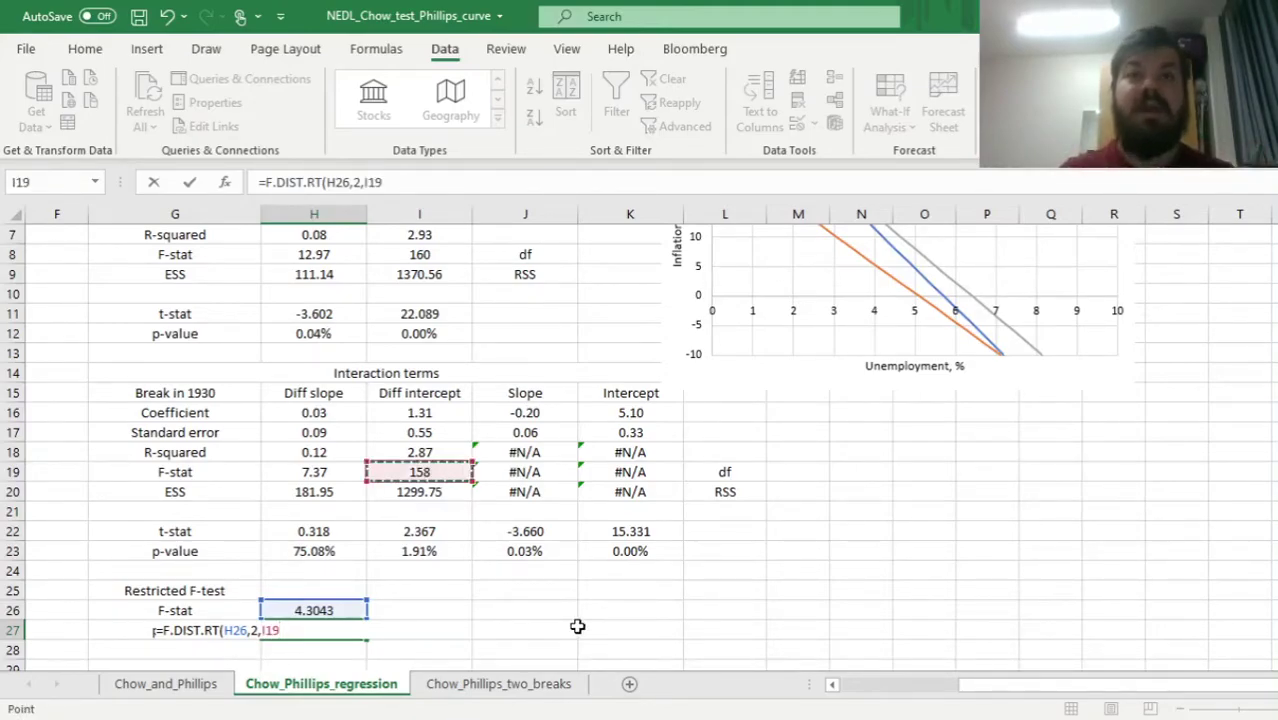
pyautogui.write(')')
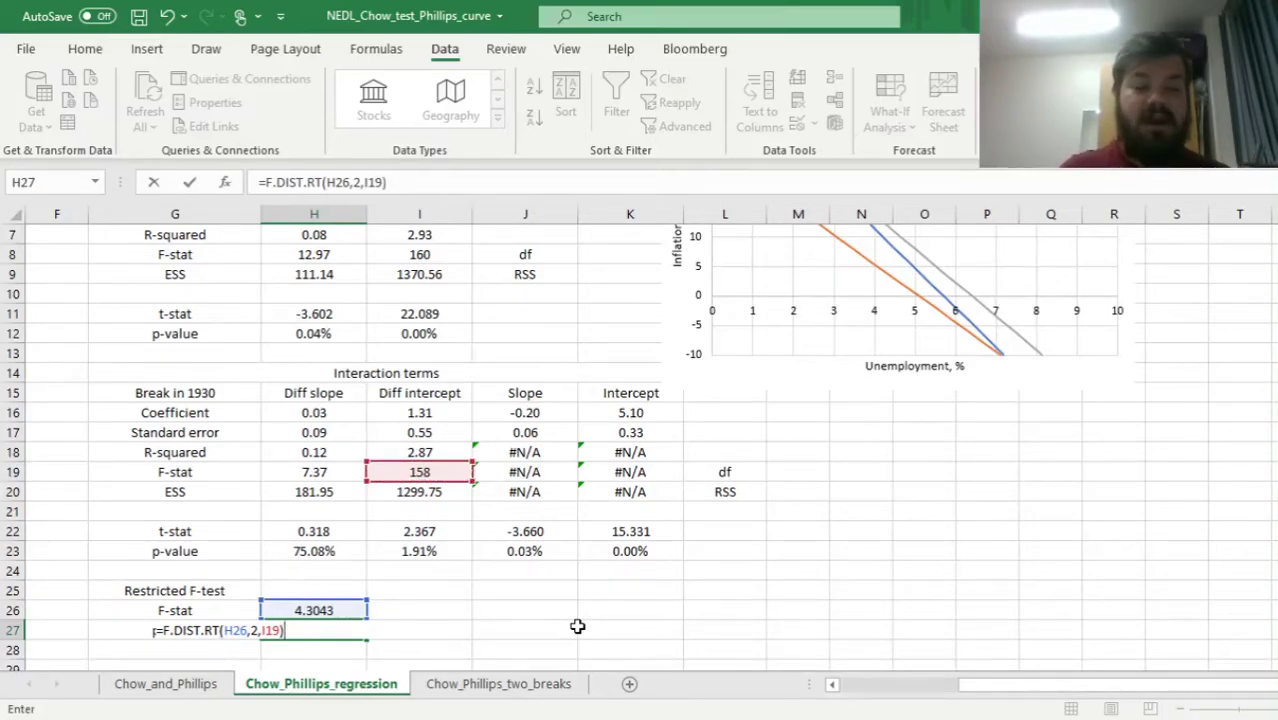
pyautogui.press('Return')
pyautogui.press('Up')
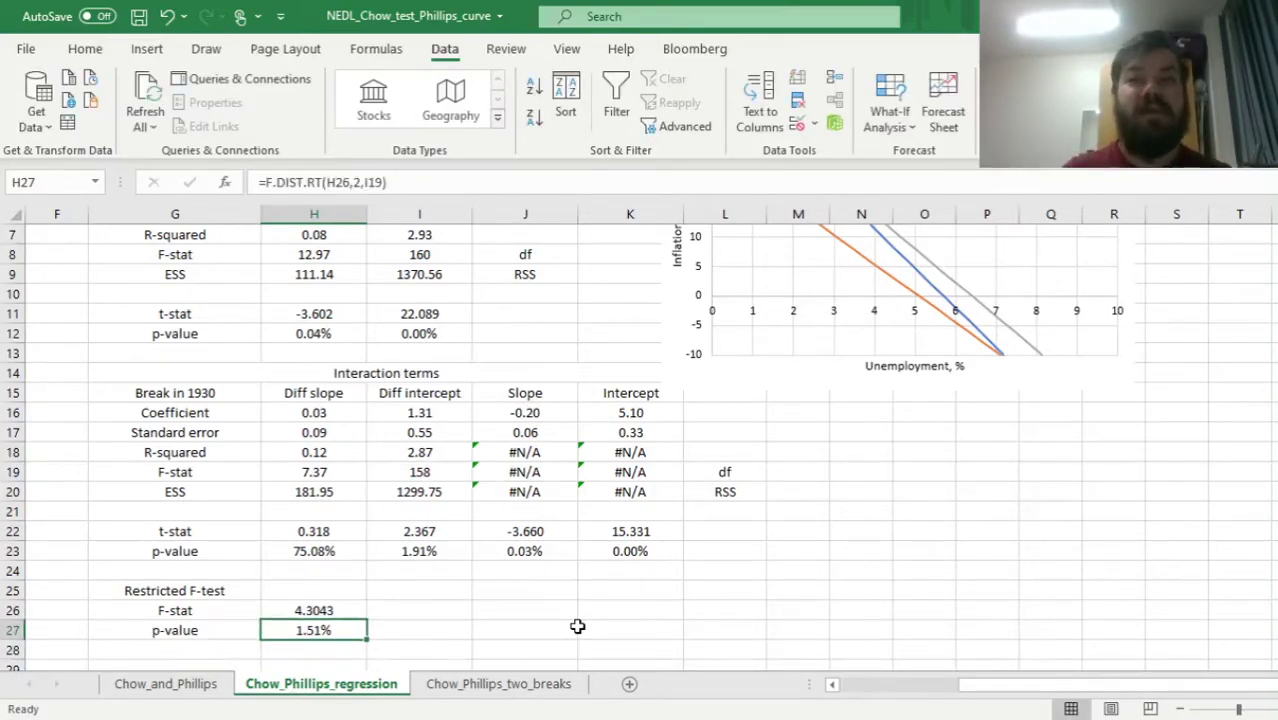
# Check the Chow test p-value in F40 of the Chow_and_Phillips sheet against the restricted F-test's p-value, returning to the Chow_Phillips_regression sheet.
pyautogui.click(162, 686)
pyautogui.click(523, 632)
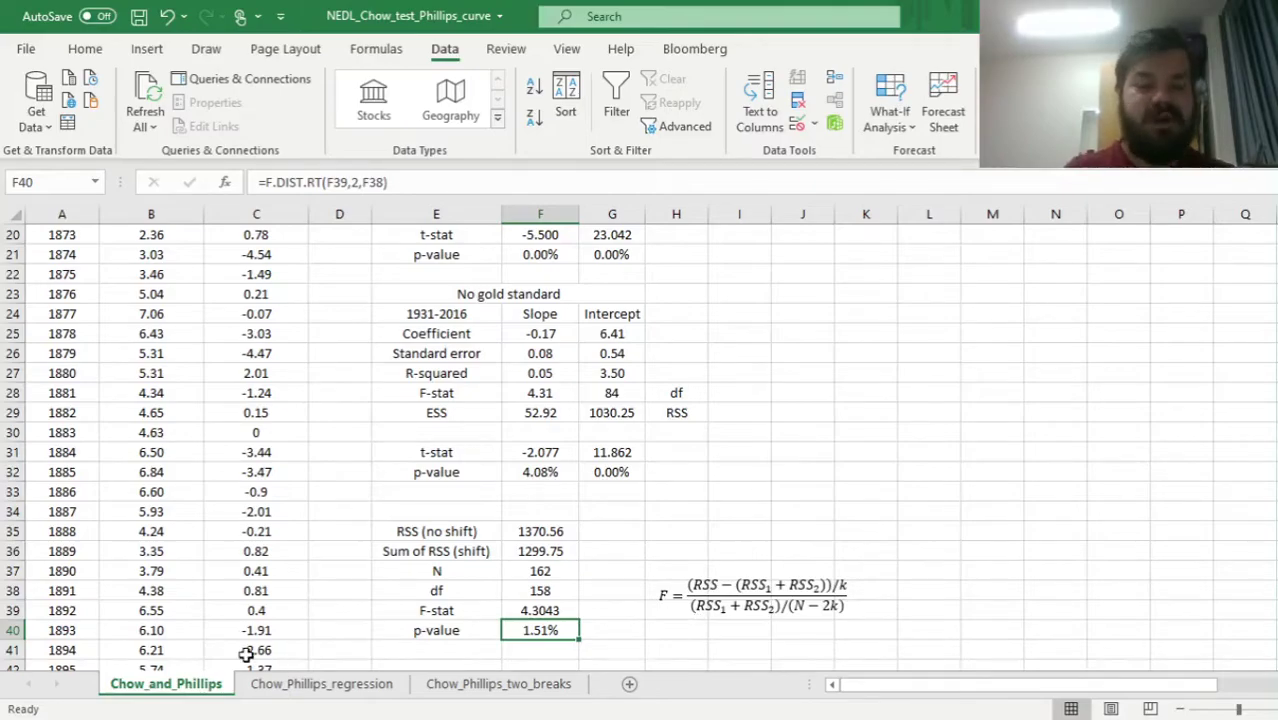
pyautogui.click(302, 687)
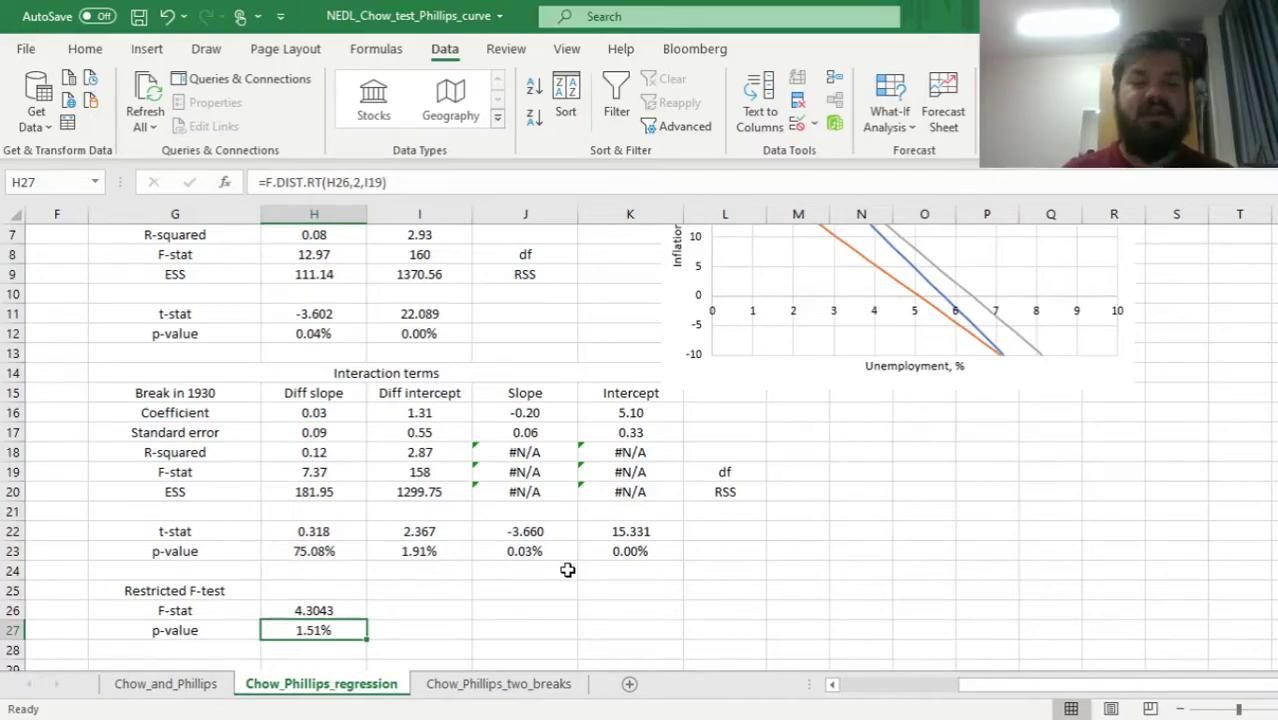
# Set the break year in H1 of the Chow_Phillips_regression sheet to 1941.
pyautogui.click(108, 355)
pyautogui.click(81, 330)
pyautogui.scroll(2, 81, 330)
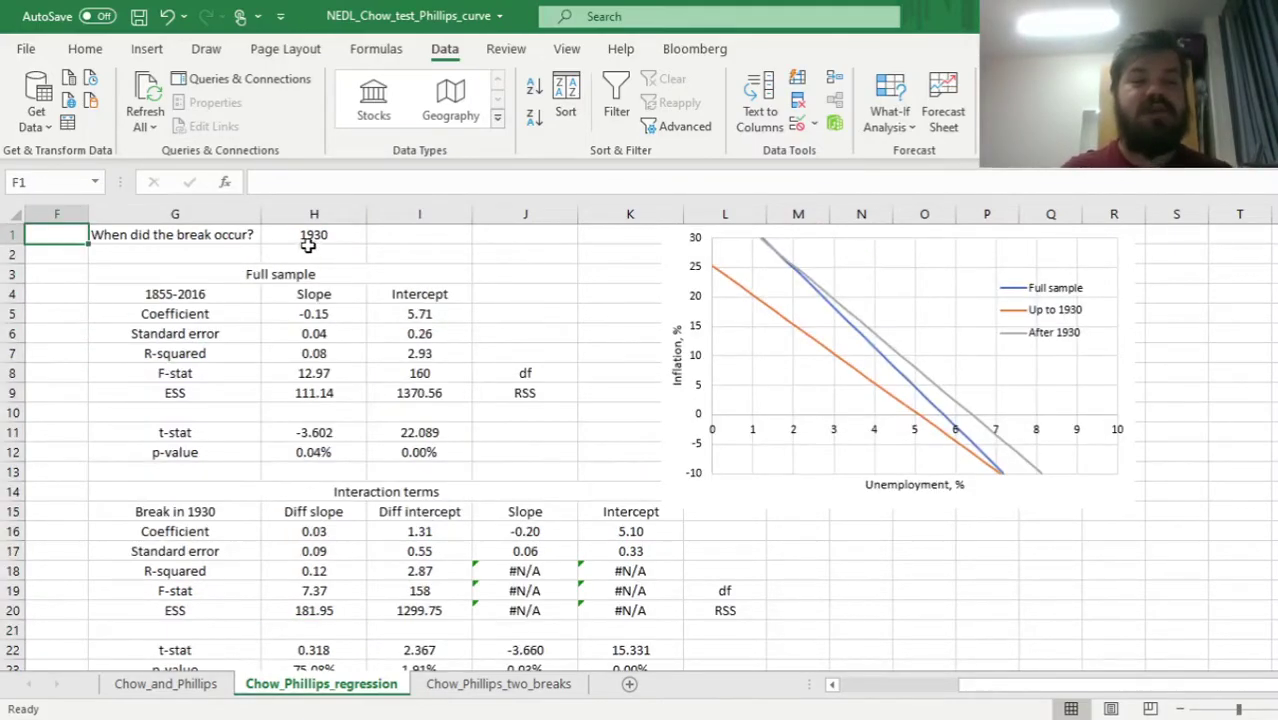
pyautogui.click(310, 236)
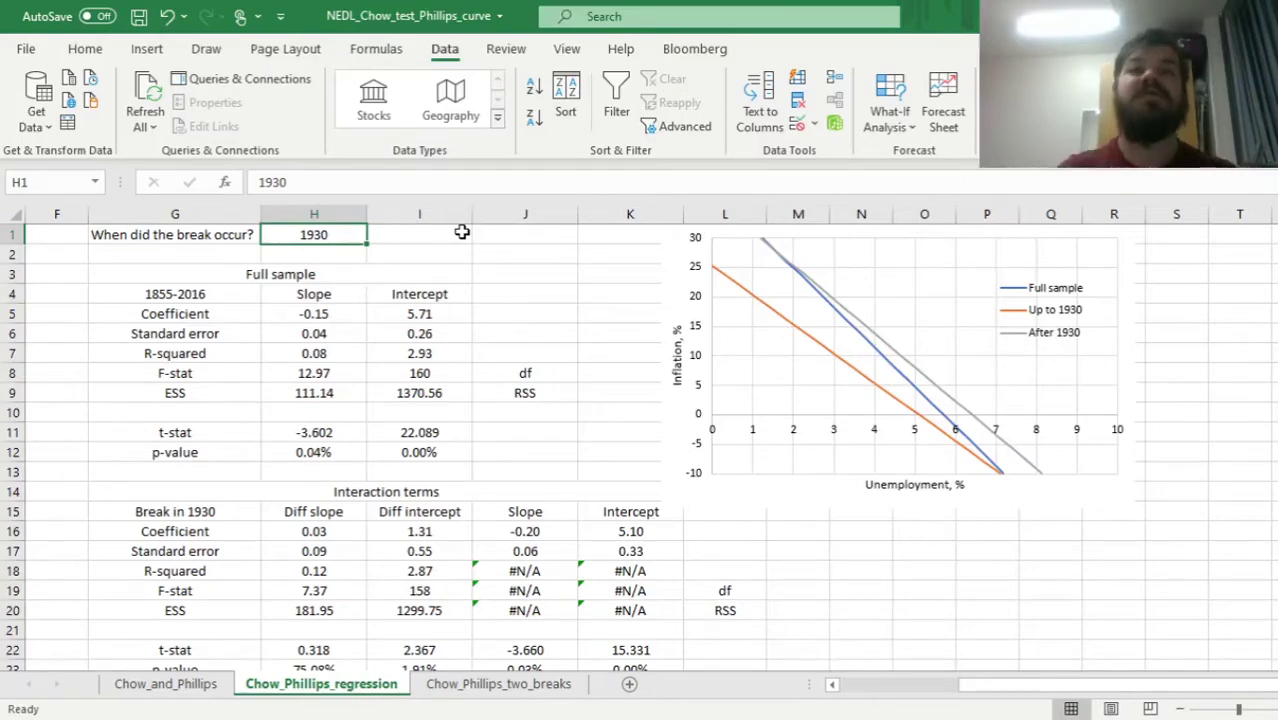
pyautogui.press('Left')
pyautogui.press('Left')
pyautogui.press('Left')
pyautogui.press('Left')
pyautogui.press('Left')
pyautogui.press('Left')
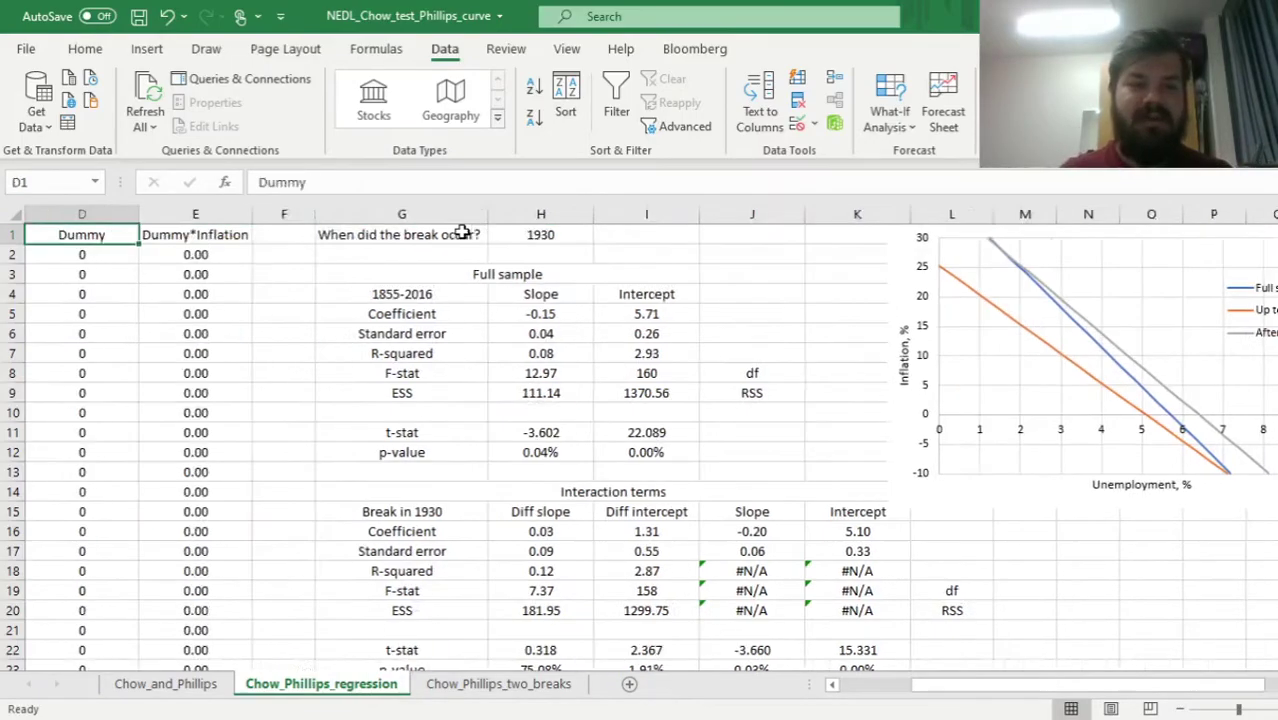
pyautogui.press('Right')
pyautogui.press('Right')
pyautogui.press('Right')
pyautogui.press('Right')
pyautogui.press('Right')
pyautogui.press('Right')
pyautogui.press('Right')
pyautogui.press('Left')
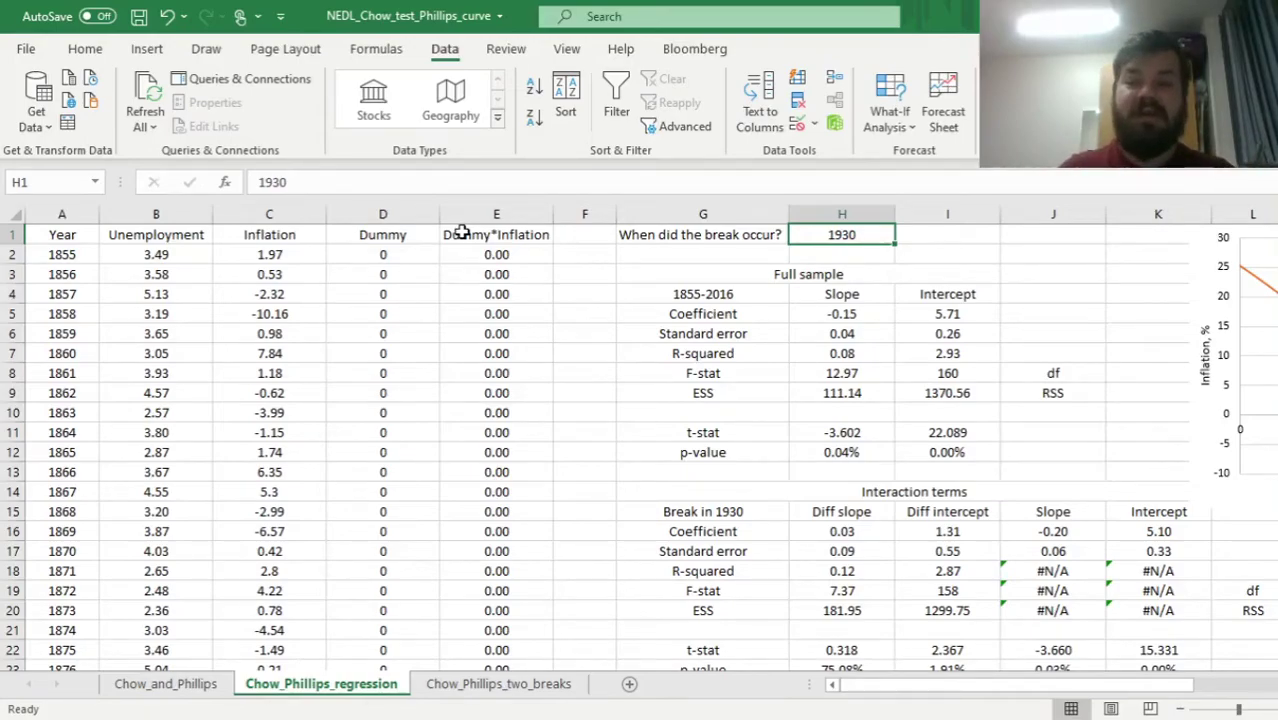
pyautogui.write('1941')
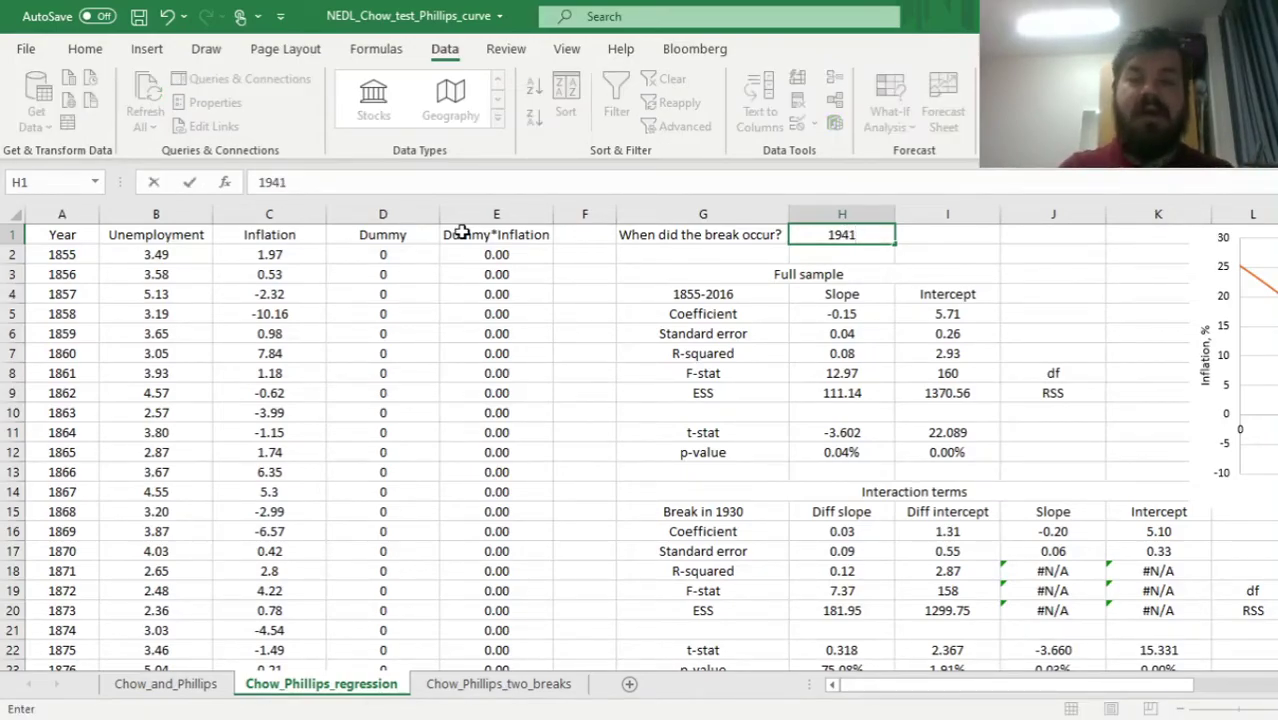
pyautogui.press('Return')
# Examine the Phillips curve chart's full-sample, pre-break and post-break lines for the 1941 break.
pyautogui.press('Right')
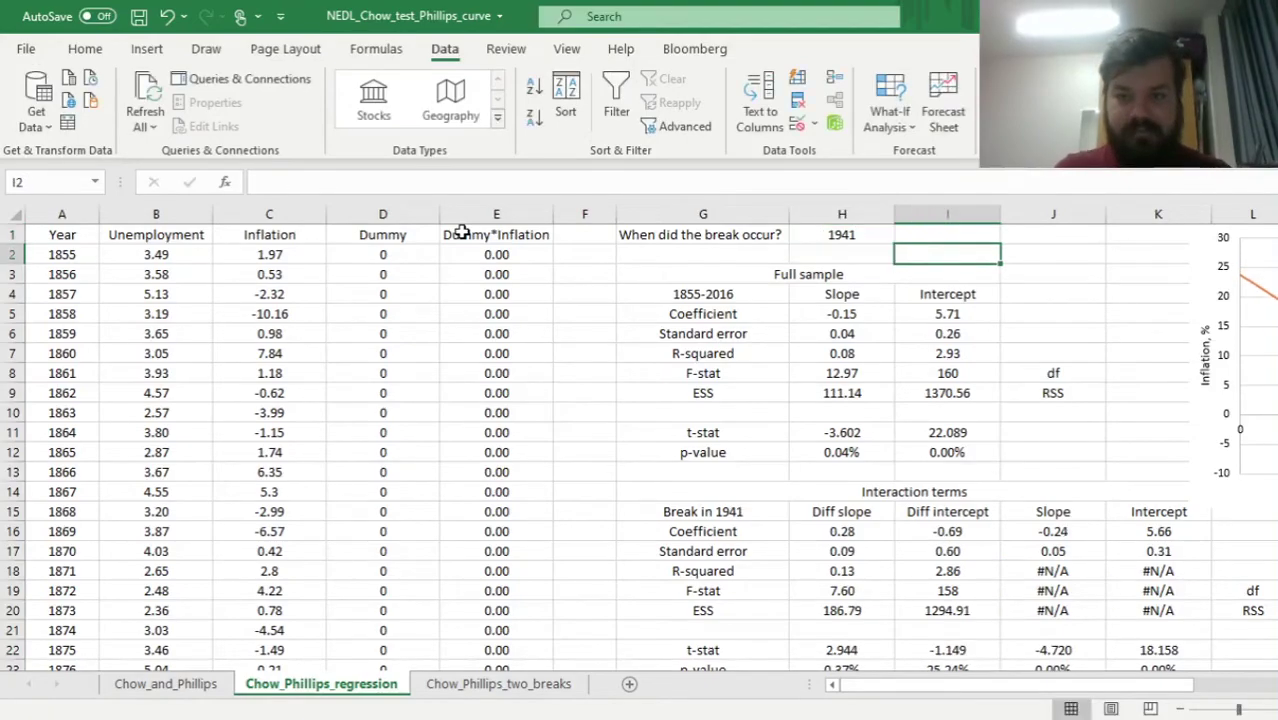
pyautogui.press('Right')
pyautogui.press('Right')
pyautogui.press('Right')
pyautogui.press('Right')
pyautogui.press('Right')
pyautogui.press('Right')
pyautogui.press('Right')
pyautogui.press('Right')
pyautogui.press('Right')
pyautogui.press('Right')
pyautogui.press('Right')
pyautogui.press('Right')
pyautogui.press('Right')
pyautogui.press('Right')
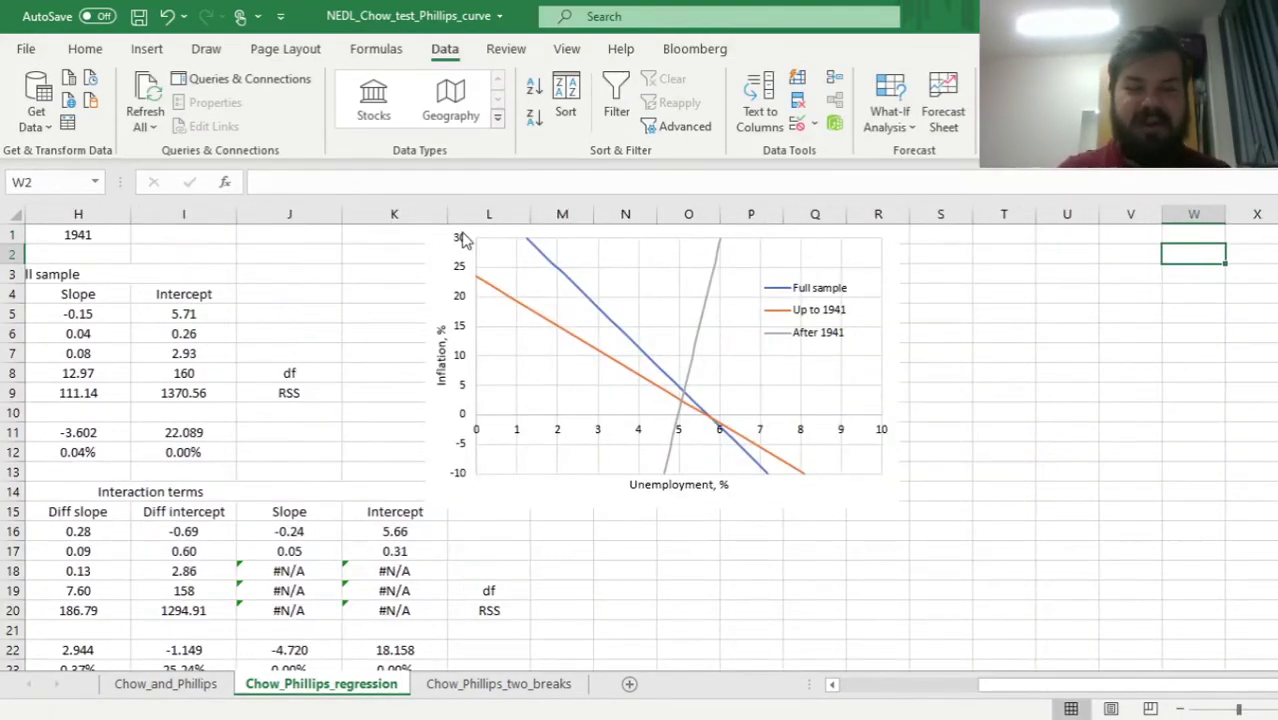
pyautogui.click(983, 356)
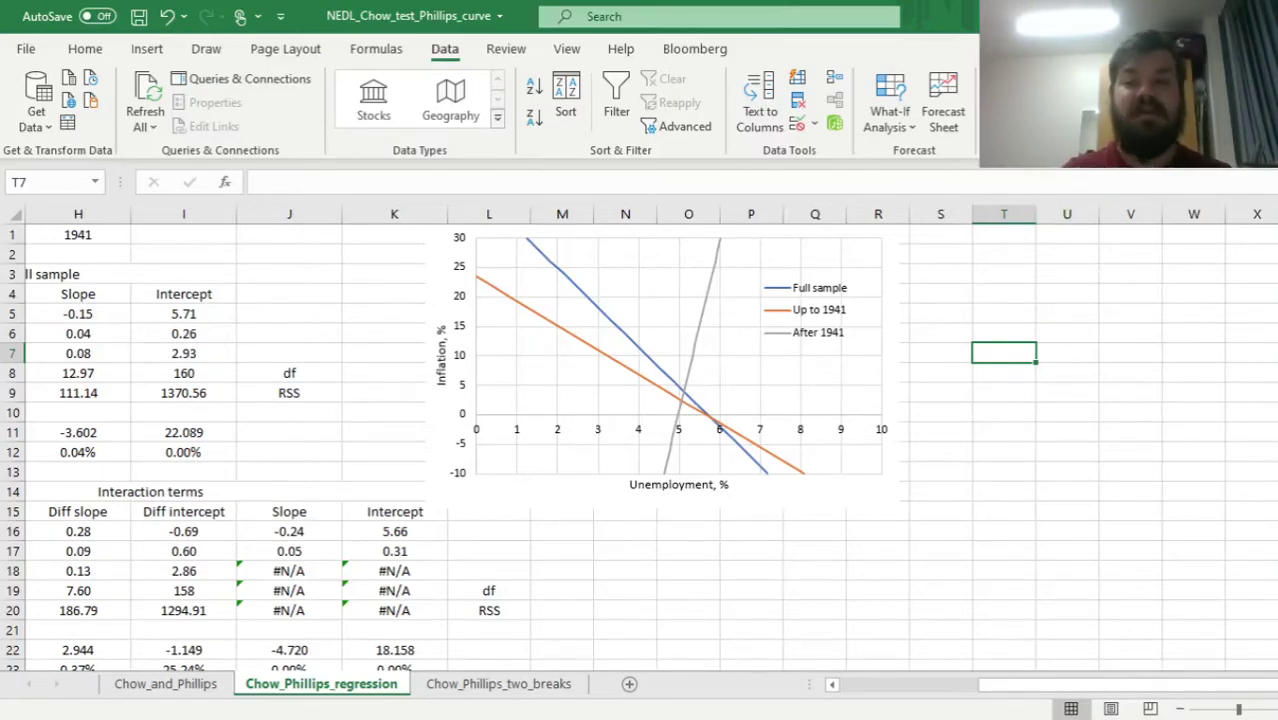
# Set up Solver to maximize the restricted F-test's F-stat in H26 by changing the break year in H1.
pyautogui.click(1050, 80)
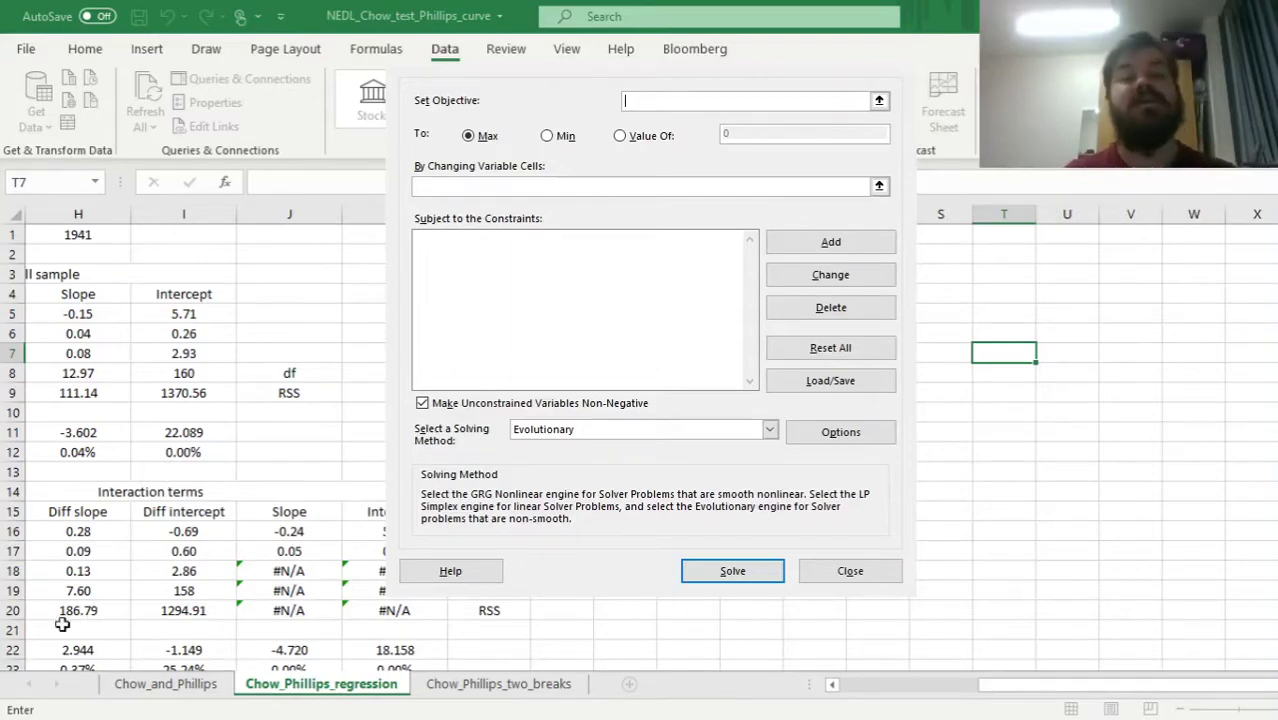
pyautogui.click(90, 566)
pyautogui.moveTo(90, 563); pyautogui.dragTo(88, 359)
pyautogui.click(82, 254)
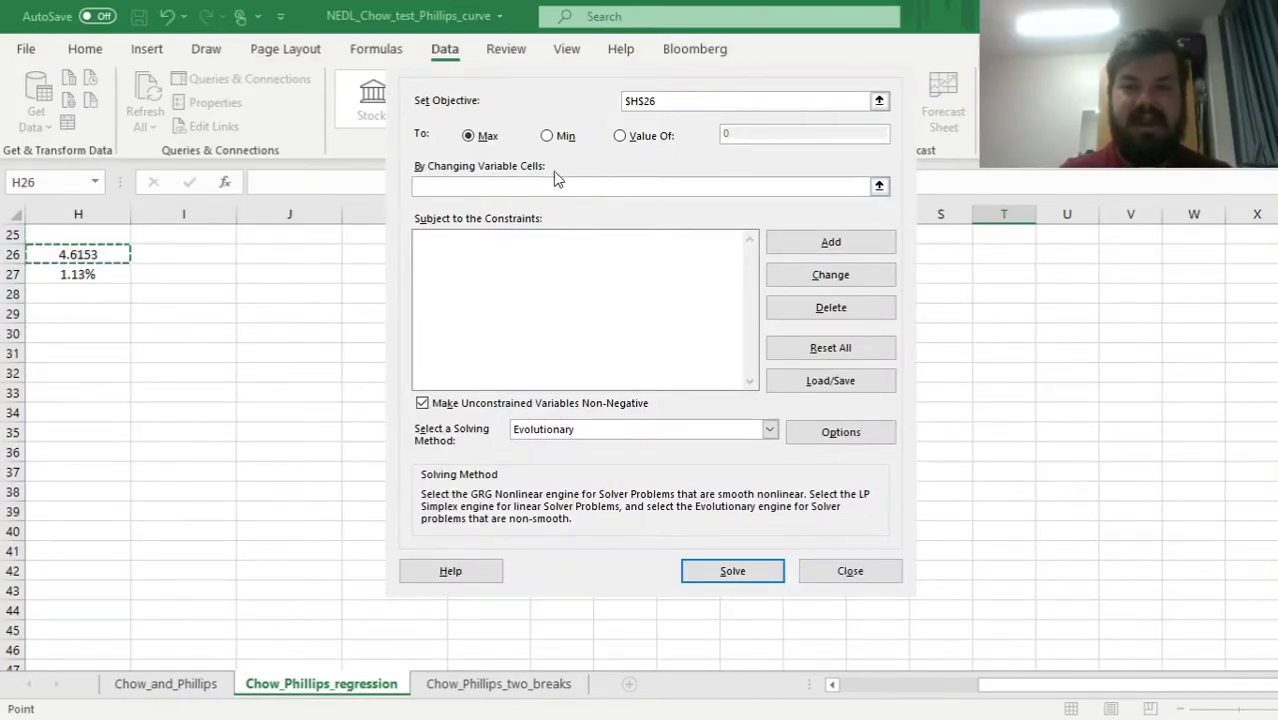
pyautogui.click(467, 186)
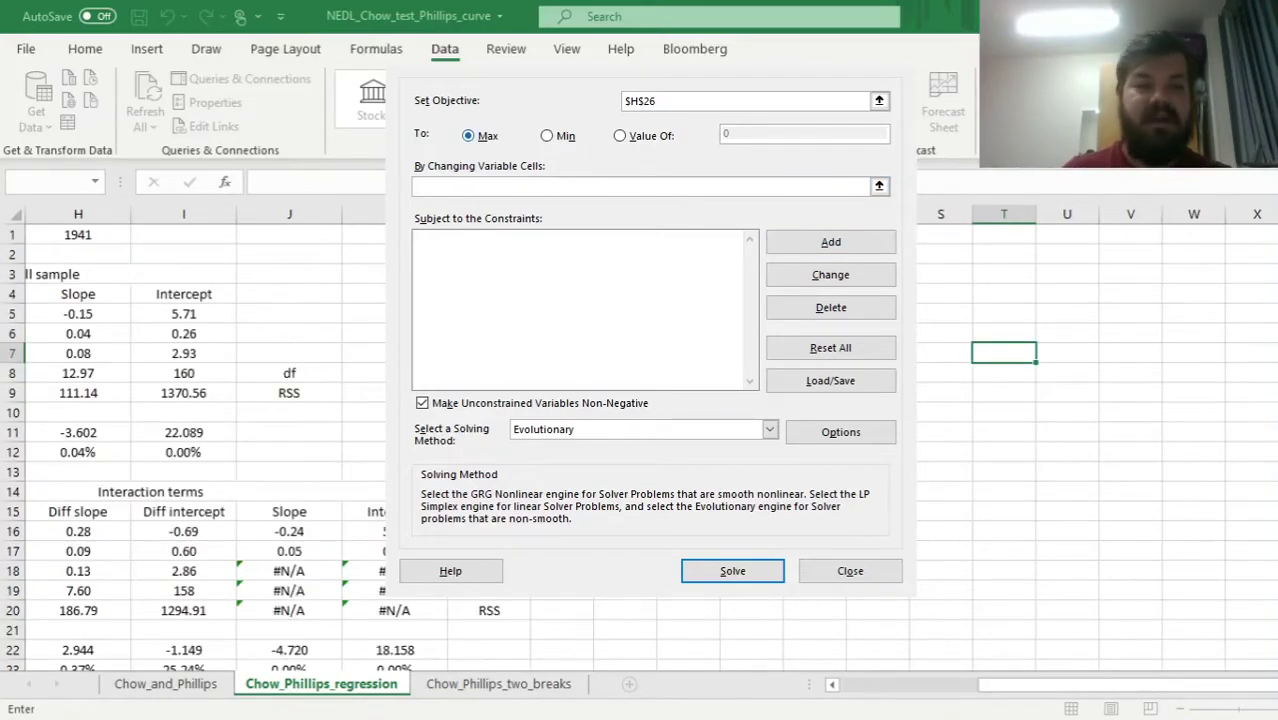
pyautogui.moveTo(1228, 687); pyautogui.dragTo(1160, 688)
pyautogui.click(380, 234)
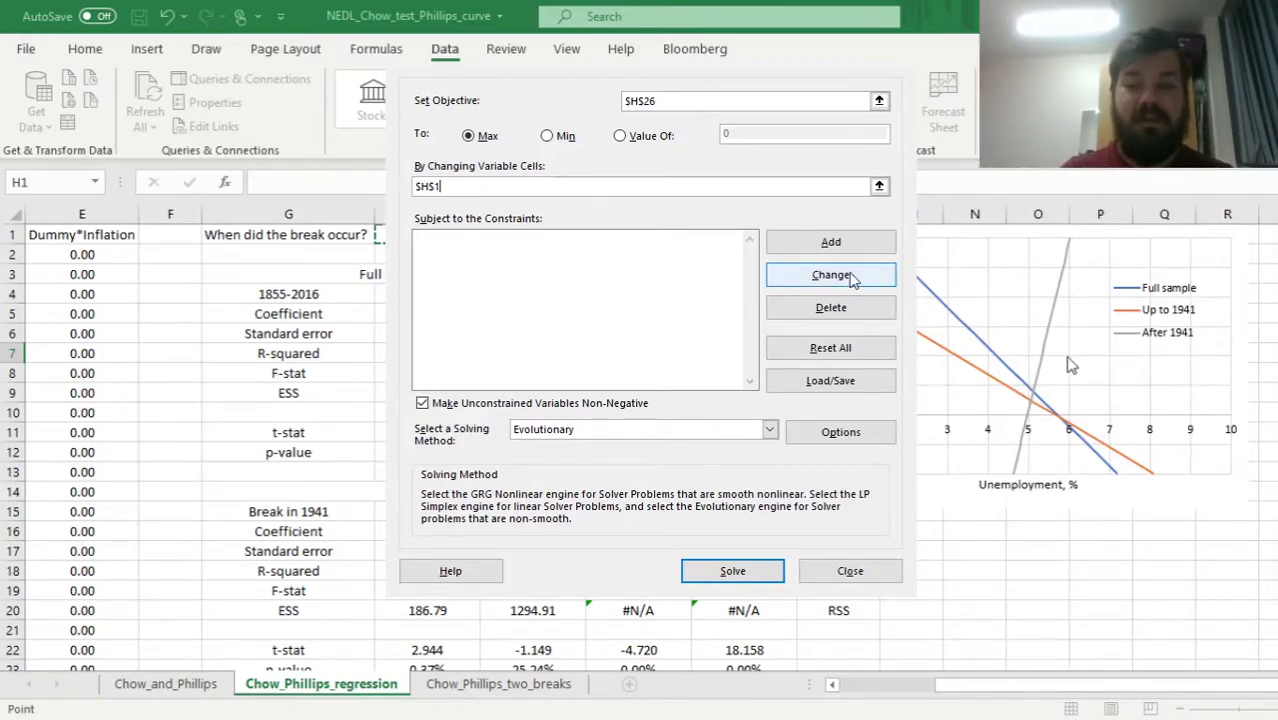
# Add a Solver constraint requiring the break year in H1 to be an integer.
pyautogui.click(830, 242)
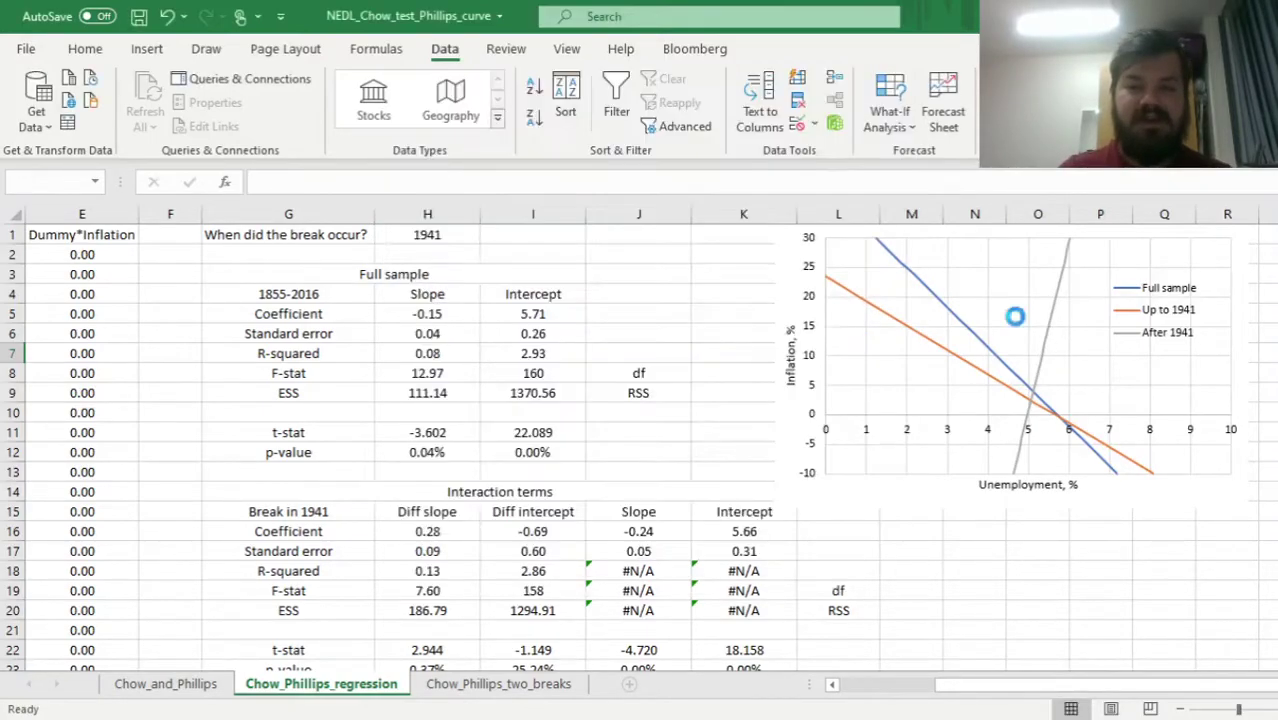
pyautogui.click(416, 234)
pyautogui.click(599, 114)
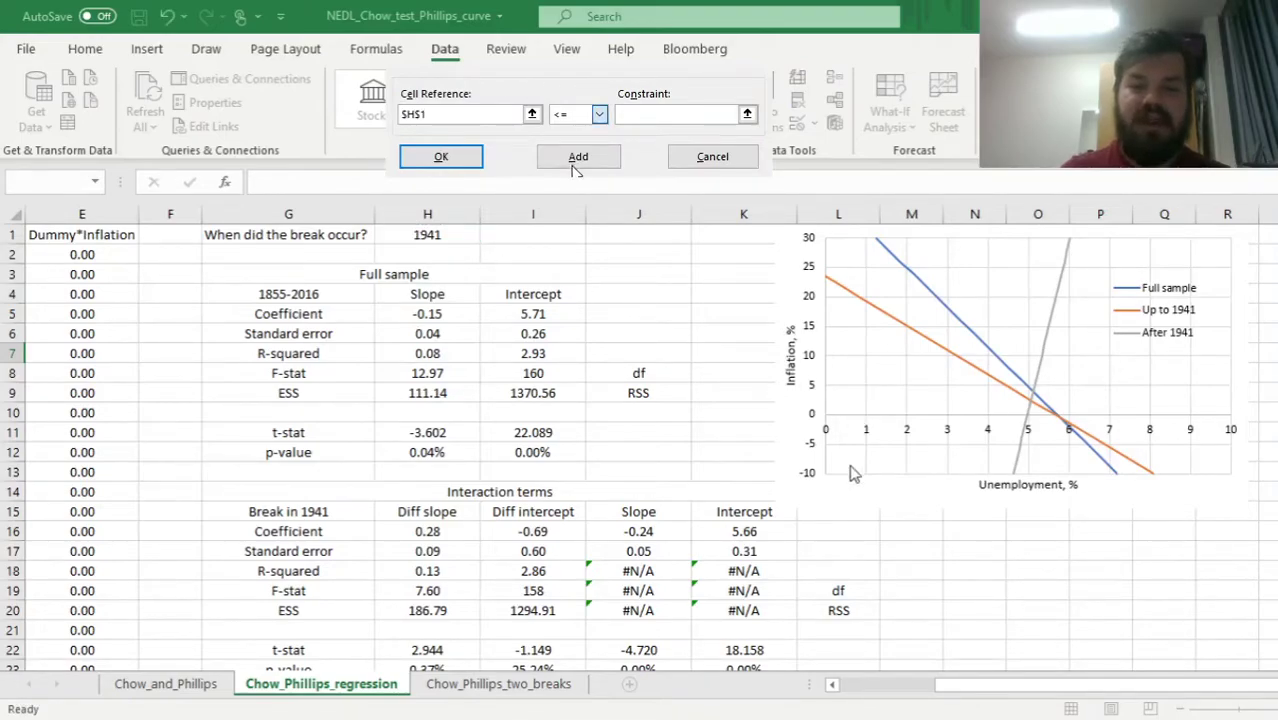
pyautogui.click(576, 165)
pyautogui.click(441, 156)
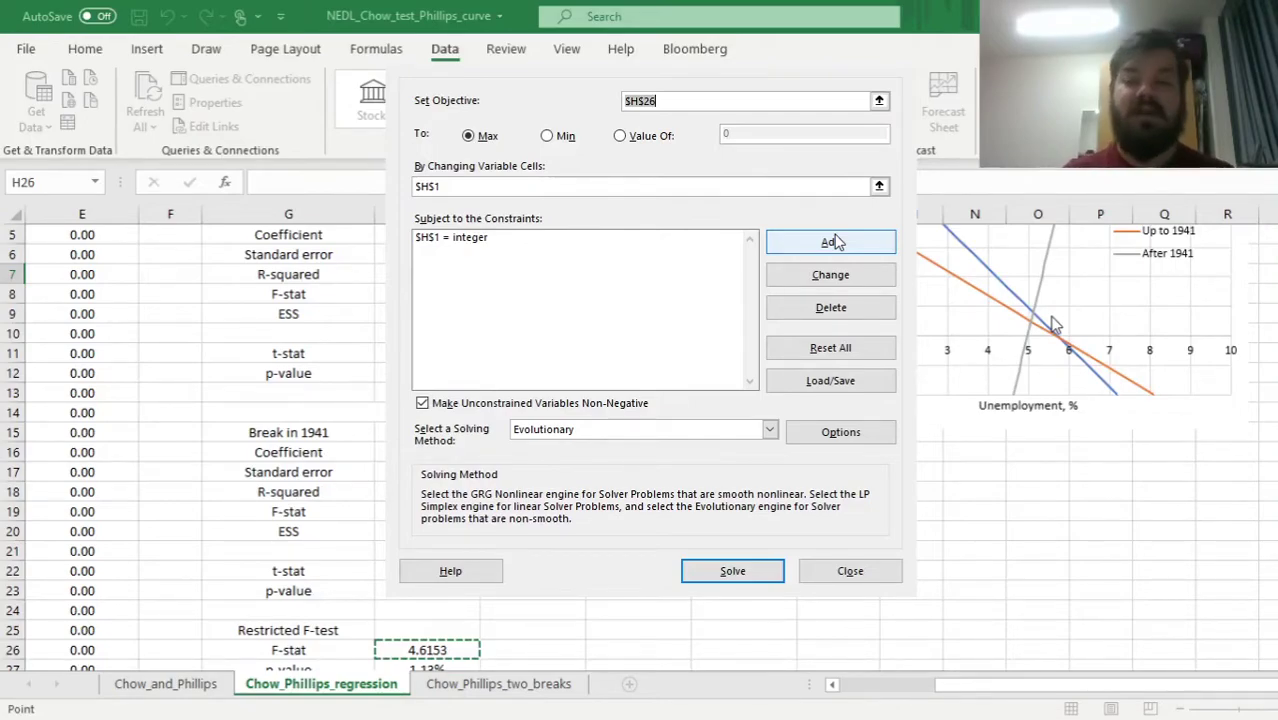
# Add a Solver constraint limiting the break year in H1 to <= 2016.
pyautogui.click(831, 242)
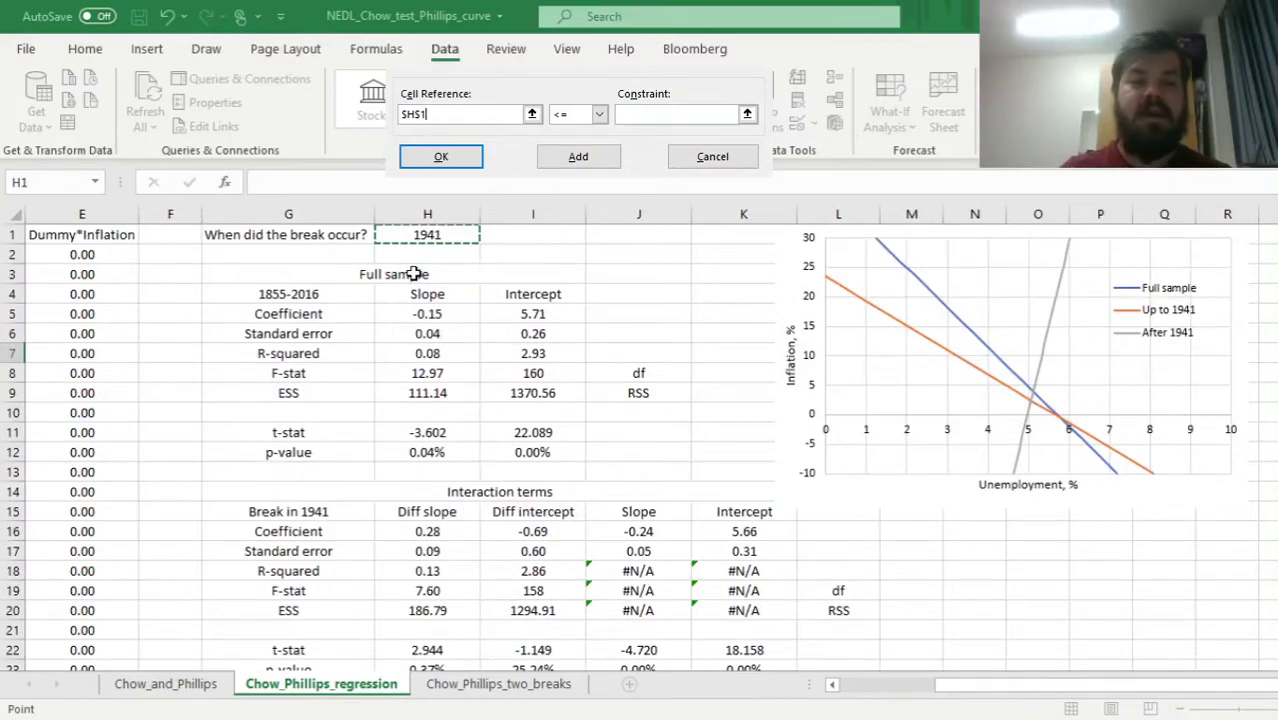
pyautogui.click(657, 112)
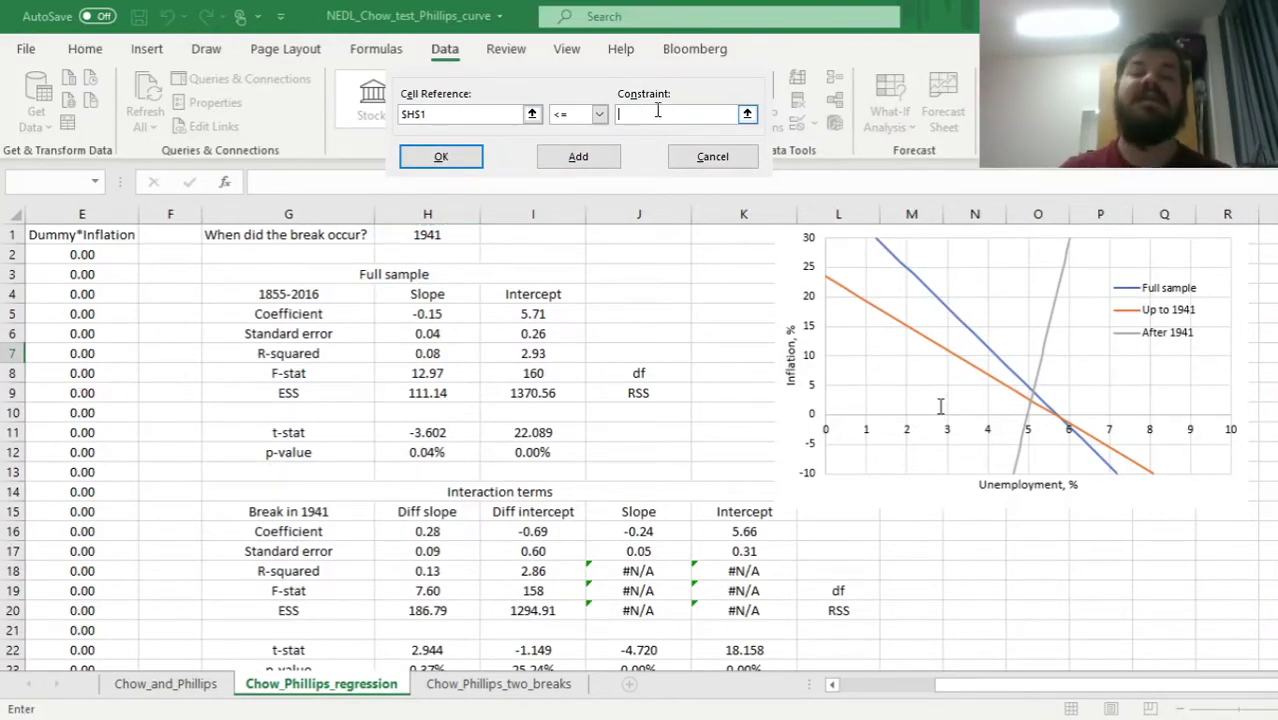
pyautogui.write('2016')
pyautogui.click(468, 157)
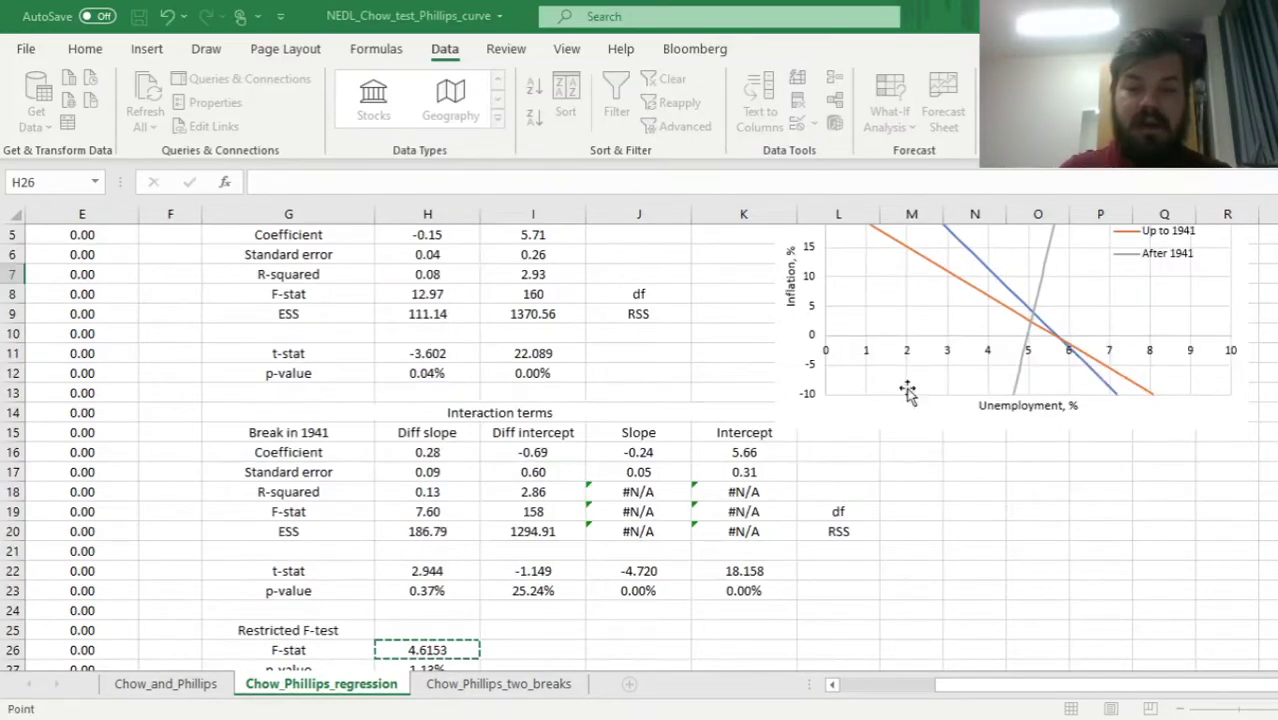
# Add a Solver constraint requiring H1 to be >= 1855 and solve for the break year with the Evolutionary method.
pyautogui.click(405, 286)
pyautogui.scroll(2, 405, 286)
pyautogui.click(427, 234)
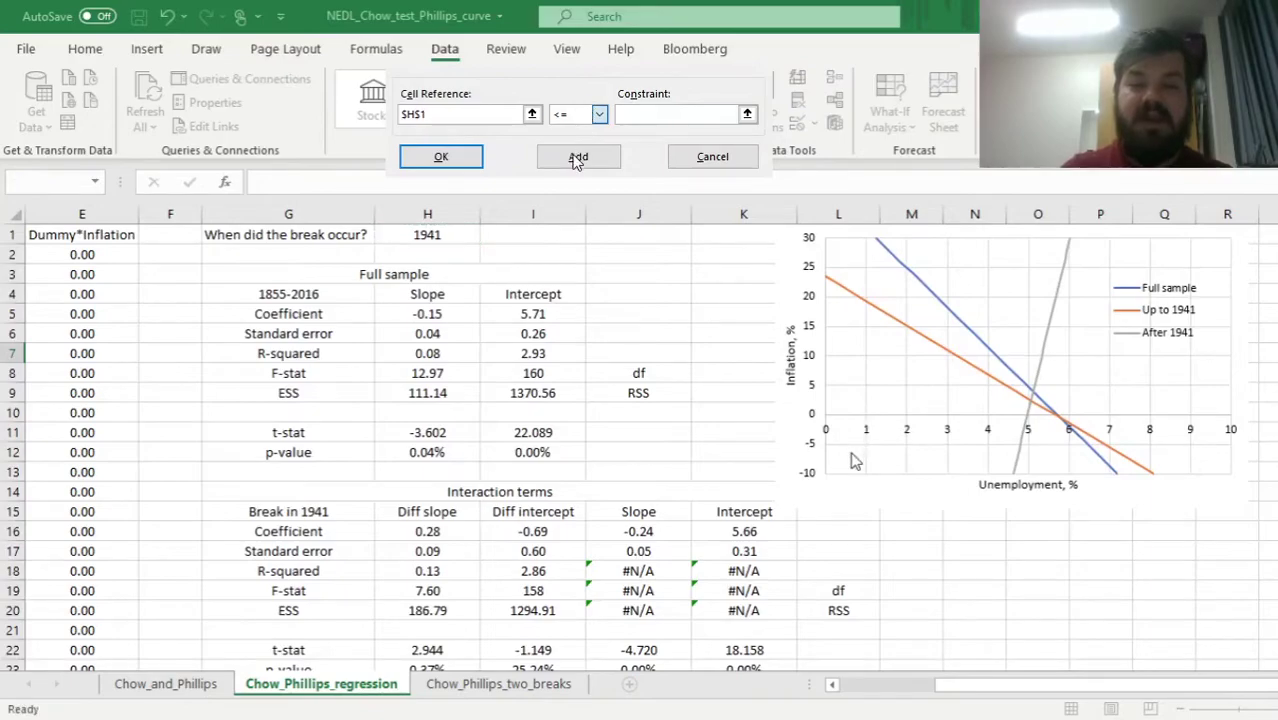
pyautogui.click(599, 114)
pyautogui.click(575, 162)
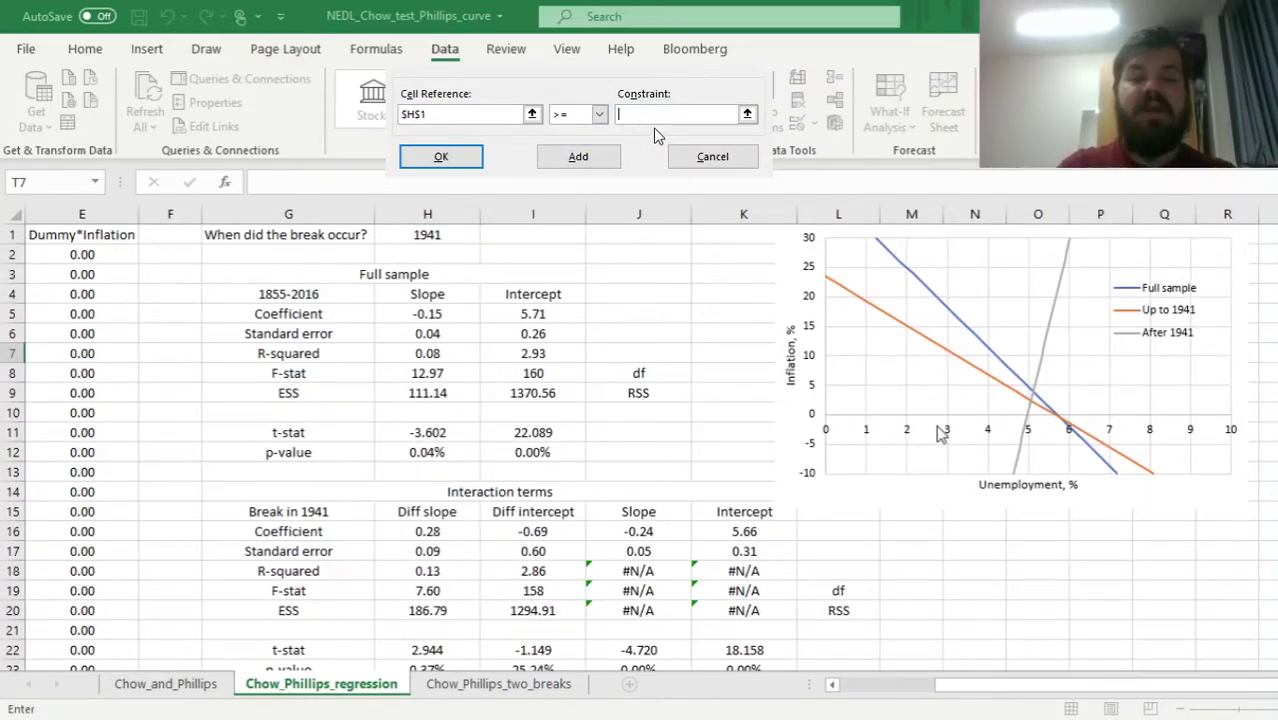
pyautogui.write('1855')
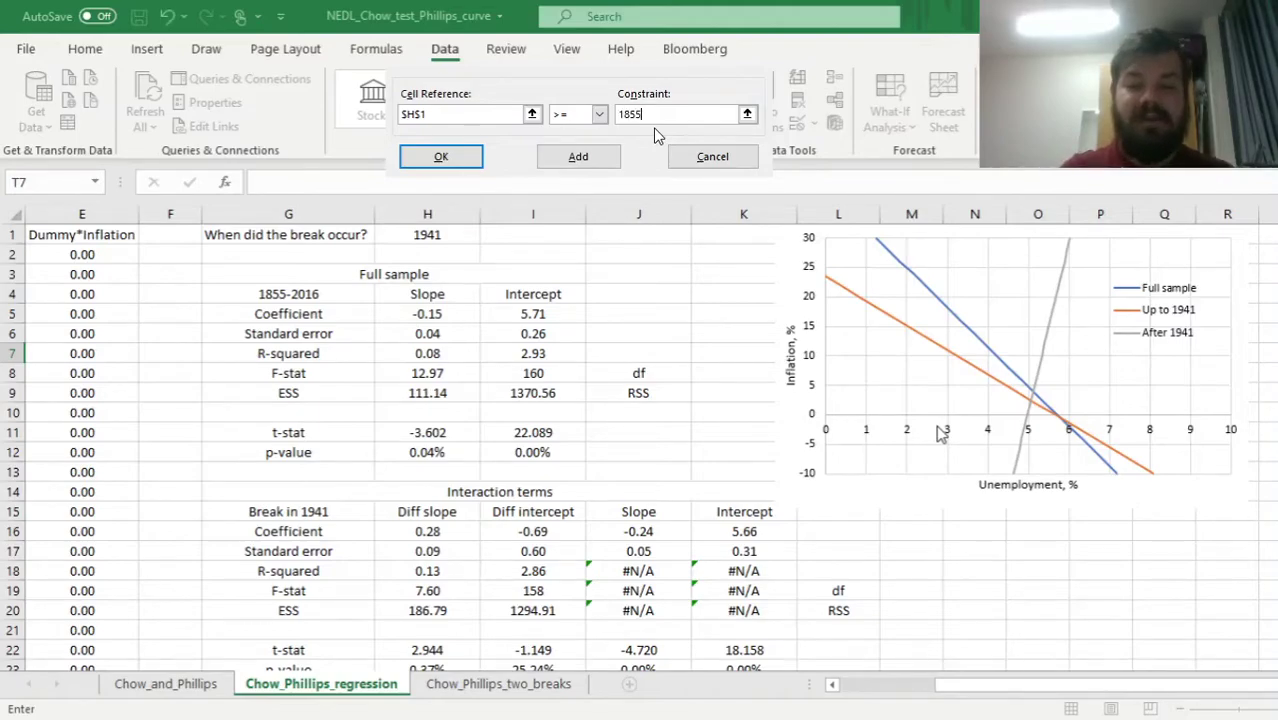
pyautogui.press('Return')
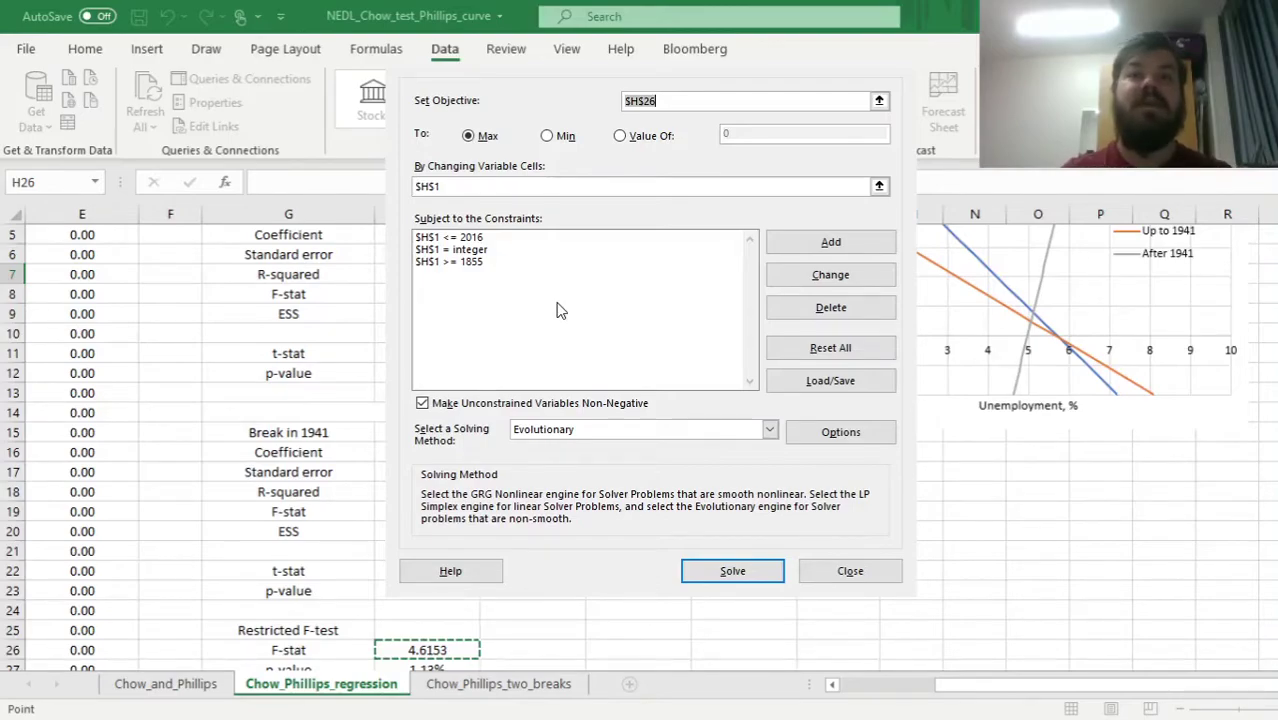
pyautogui.click(730, 577)
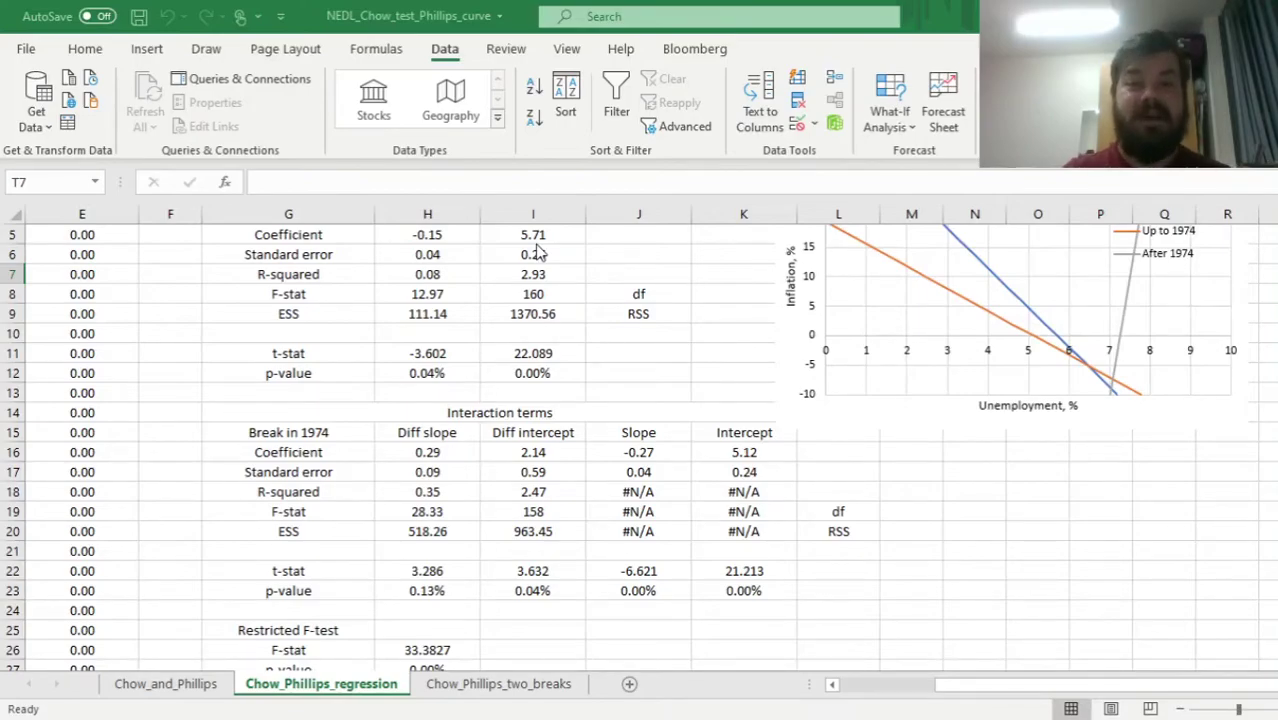
# Check the restricted F-test's F-stat in H26 for the break year found by Solver.
pyautogui.click(360, 471)
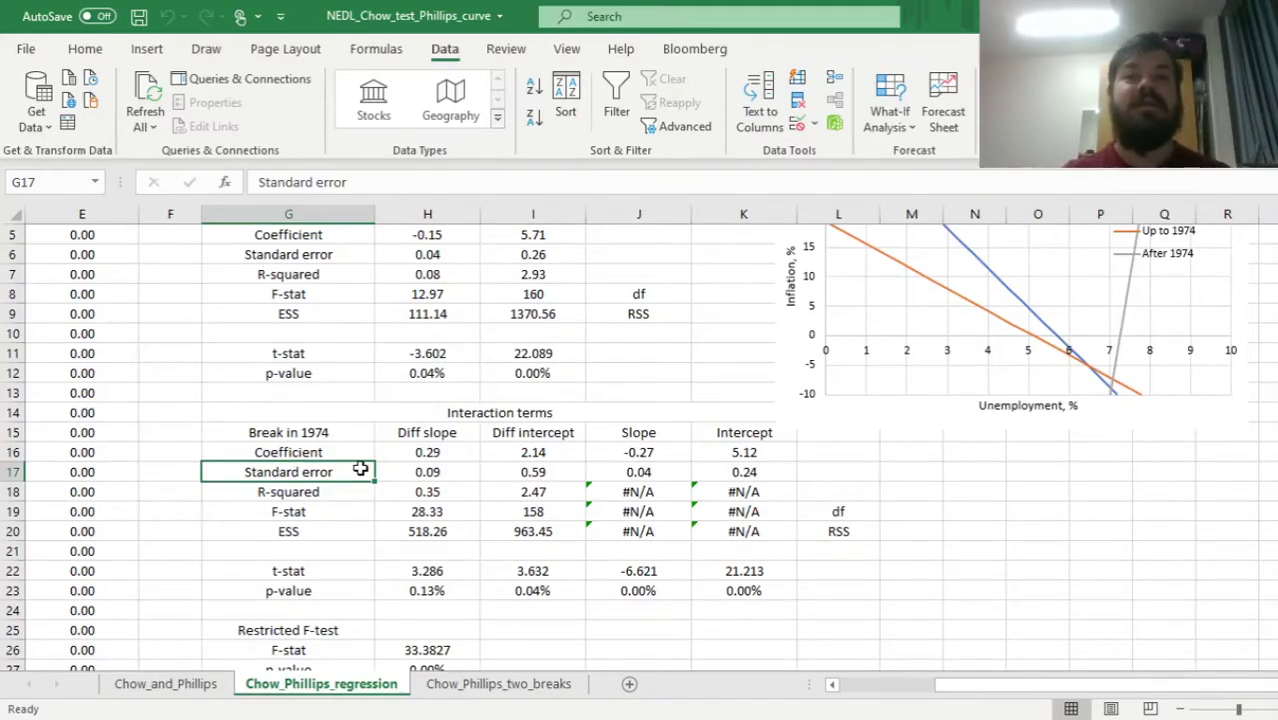
pyautogui.press('Down')
pyautogui.press('Down')
pyautogui.press('Down')
pyautogui.press('Down')
pyautogui.press('Down')
pyautogui.press('Down')
pyautogui.press('Down')
pyautogui.press('Down')
pyautogui.press('Down')
pyautogui.press('Down')
pyautogui.press('Down')
pyautogui.press('Down')
pyautogui.press('Down')
pyautogui.press('Down')
pyautogui.press('Down')
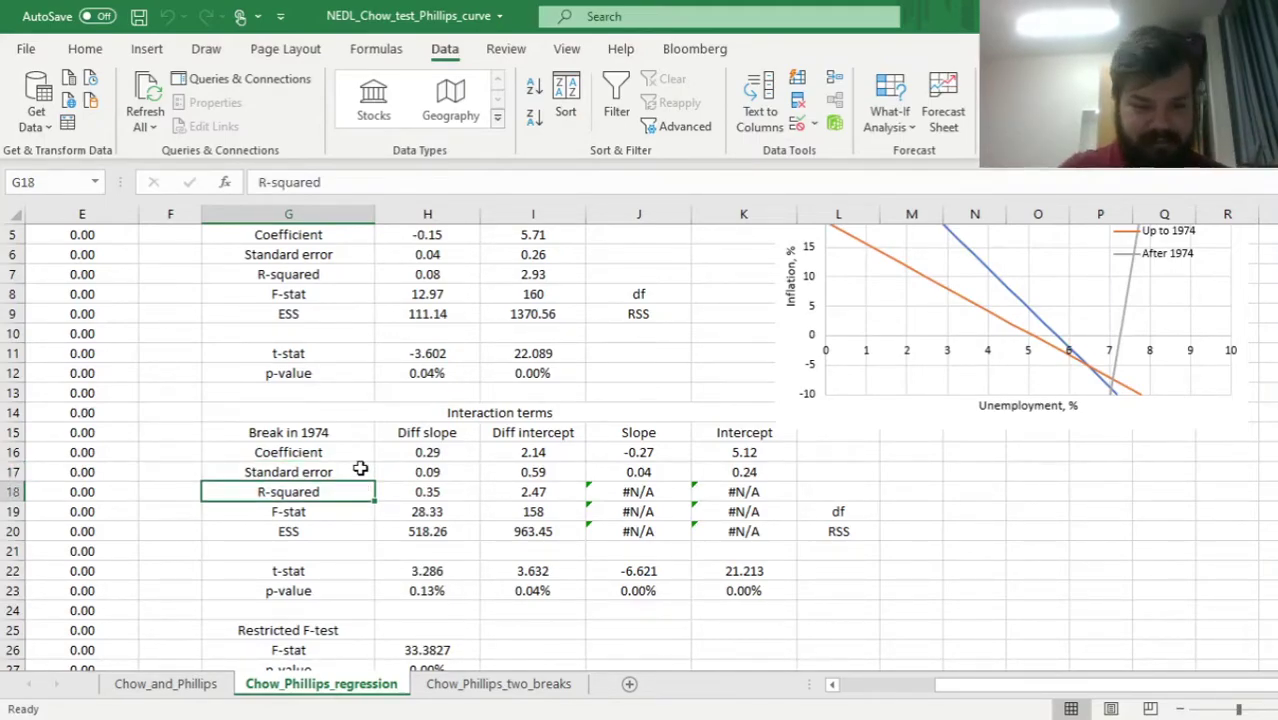
pyautogui.scroll(-2, 345, 460)
pyautogui.click(305, 396)
pyautogui.click(305, 411)
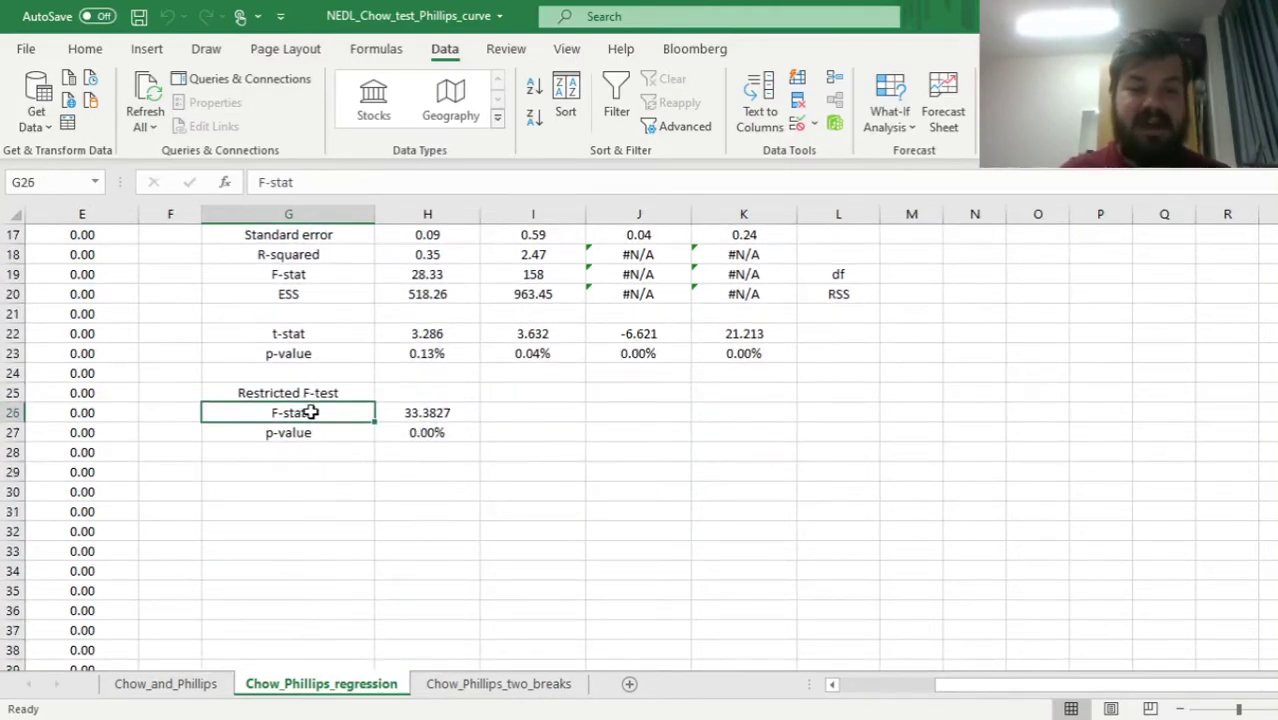
pyautogui.click(405, 412)
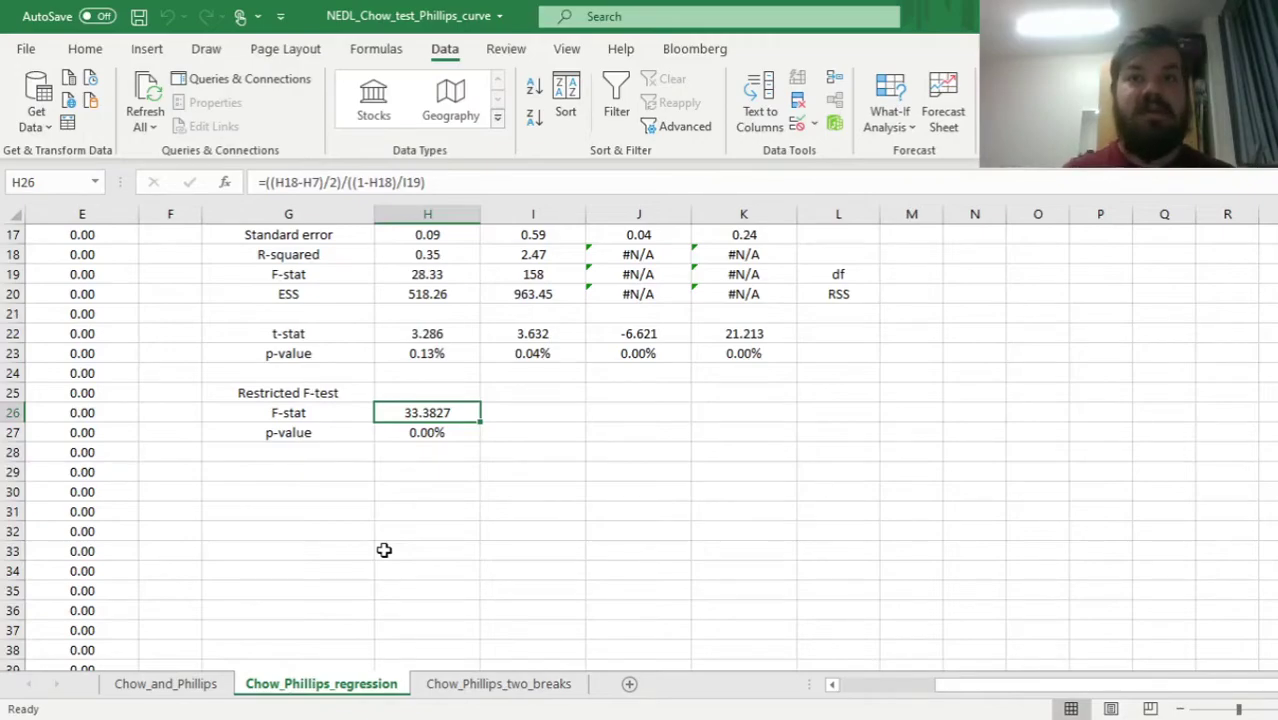
# Review the break year in H1 alongside the chart of the full-sample and pre- and post-break Phillips curves.
pyautogui.press('Left')
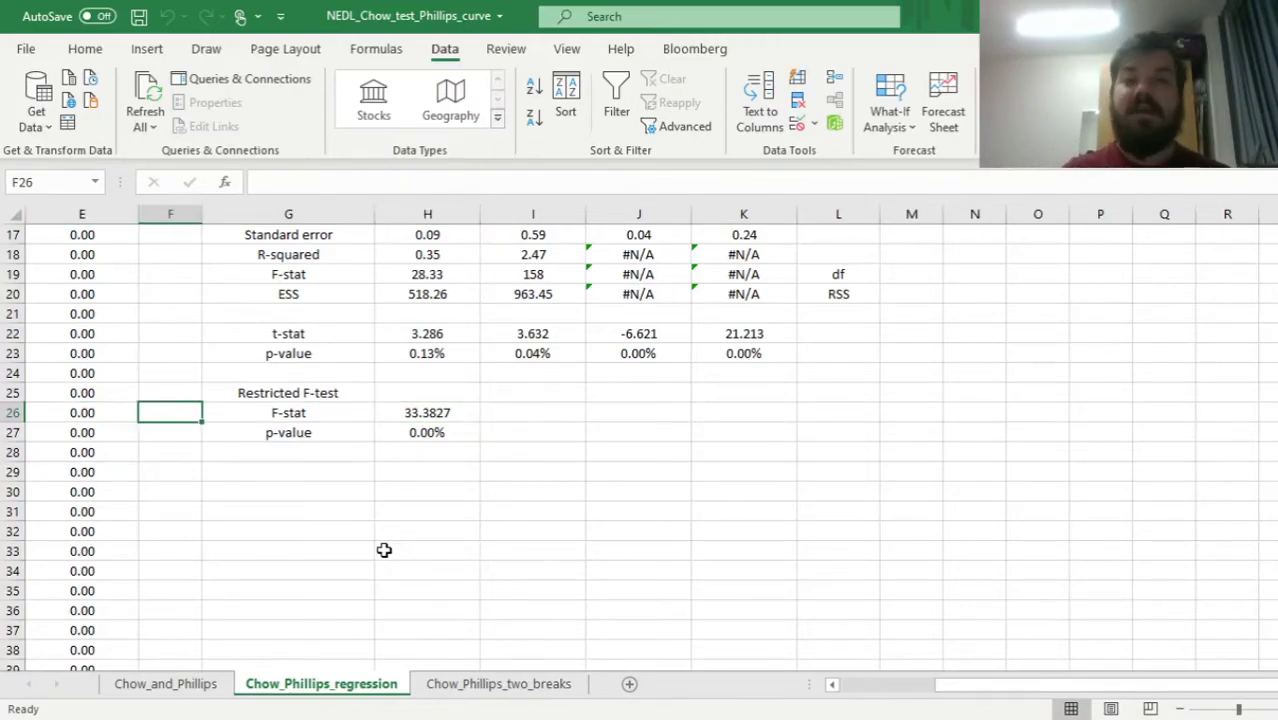
pyautogui.hotkey('ctrl', 'Up')
pyautogui.click(445, 237)
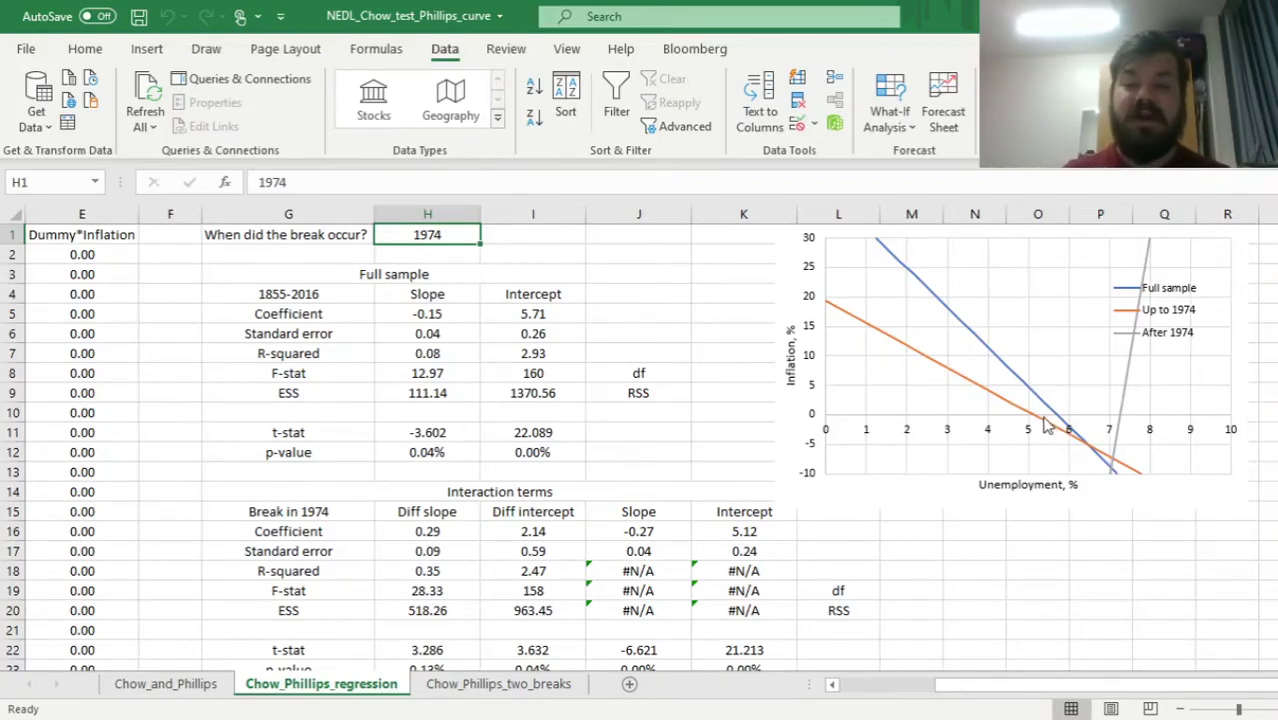
# Examine the diff slope and diff intercept coefficients in H16:I16 with their t-stats and p-values in H22:I23.
pyautogui.moveTo(697, 455); pyautogui.dragTo(553, 572)
pyautogui.click(515, 545)
pyautogui.moveTo(440, 463); pyautogui.dragTo(533, 470)
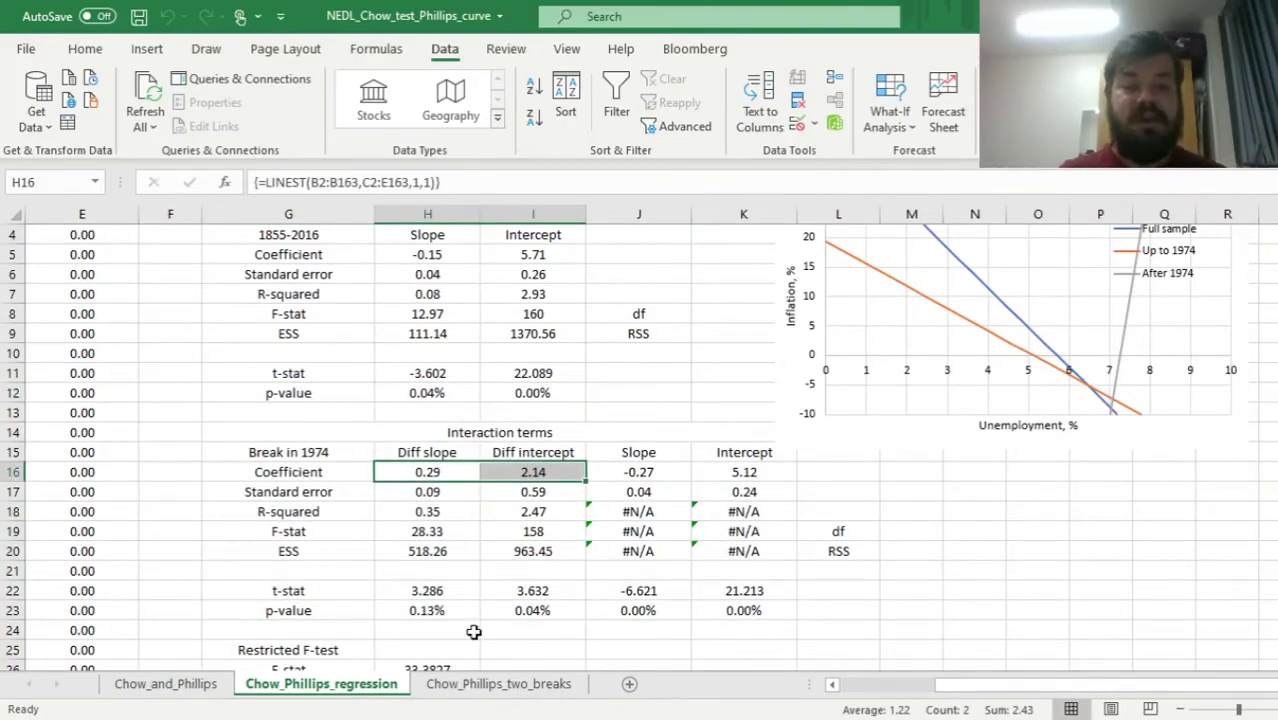
pyautogui.moveTo(427, 587); pyautogui.dragTo(542, 606)
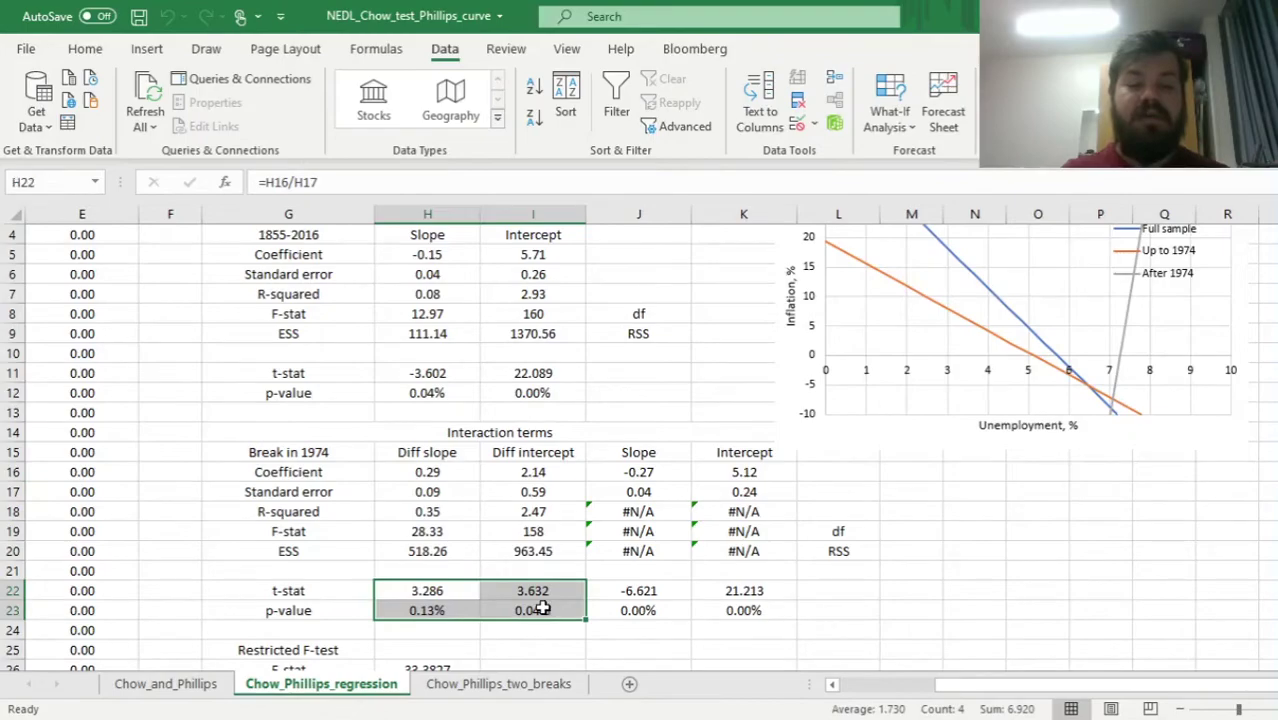
pyautogui.moveTo(430, 610); pyautogui.dragTo(533, 610)
pyautogui.moveTo(427, 610); pyautogui.dragTo(518, 612)
pyautogui.moveTo(424, 587); pyautogui.dragTo(580, 588)
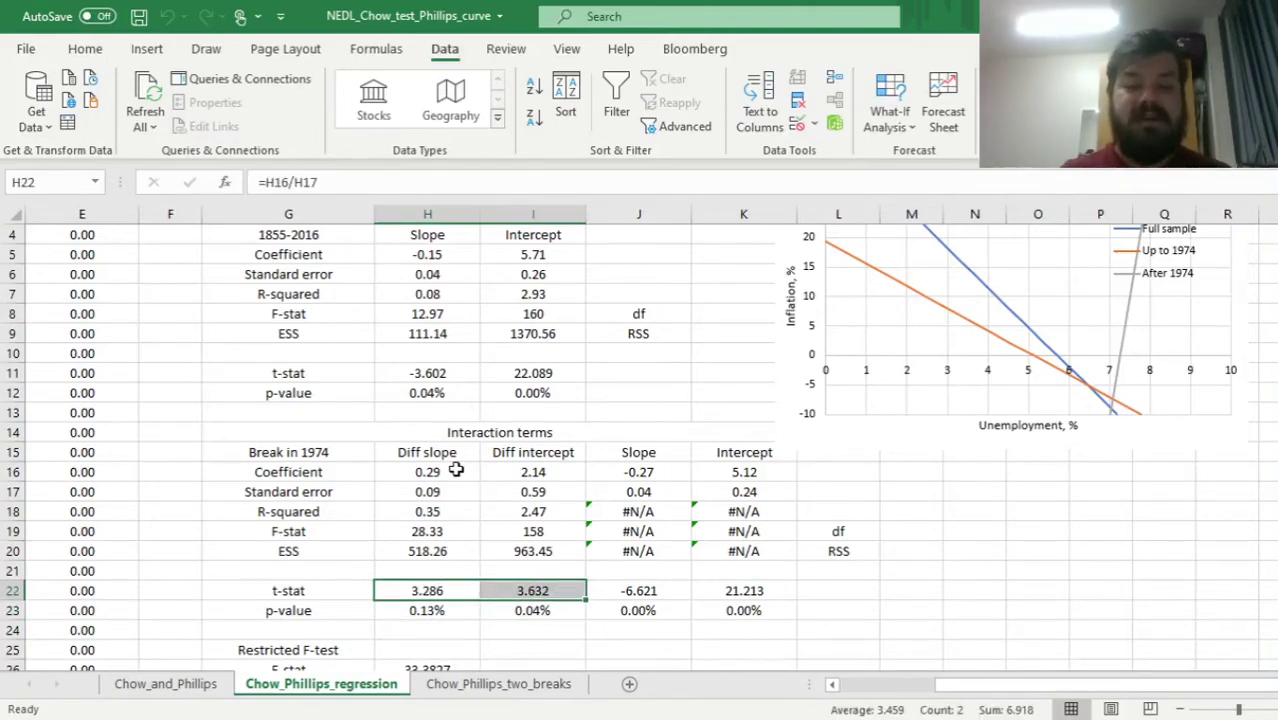
# Compare the diff intercept in I16 and diff slope in H16 with the pre-break slope coefficient in J16.
pyautogui.moveTo(532, 470); pyautogui.dragTo(523, 552)
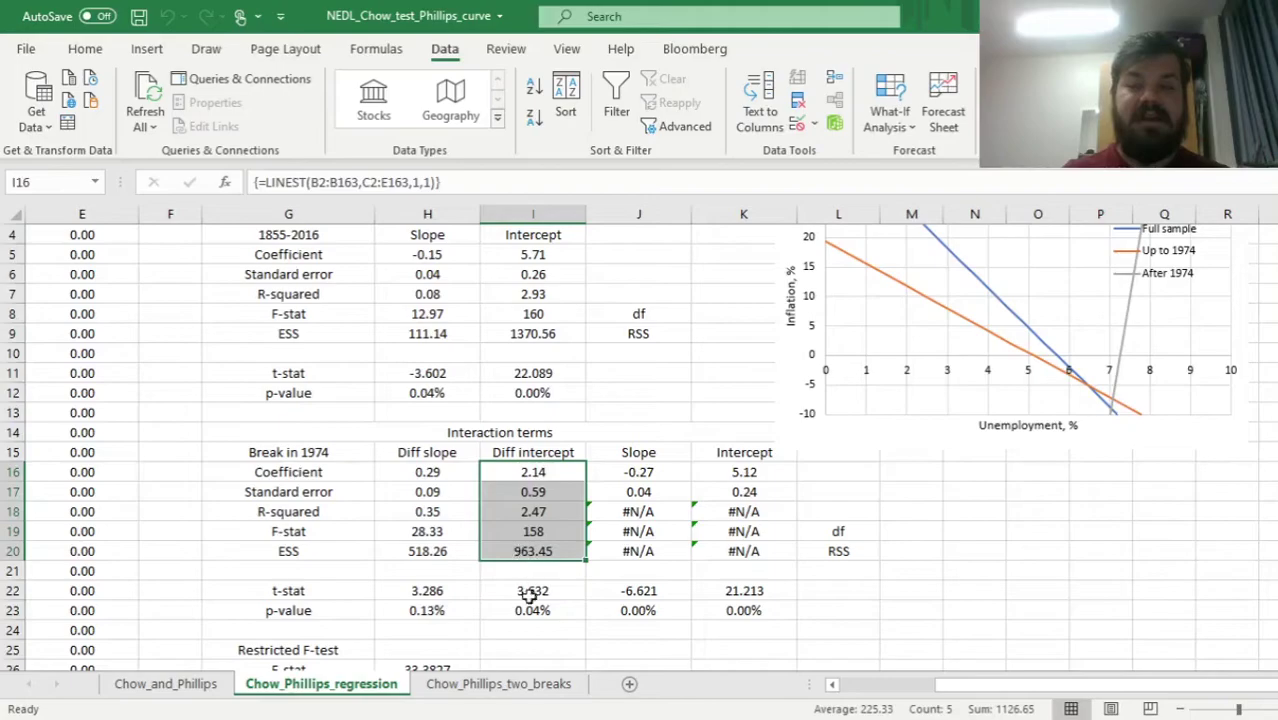
pyautogui.click(512, 471)
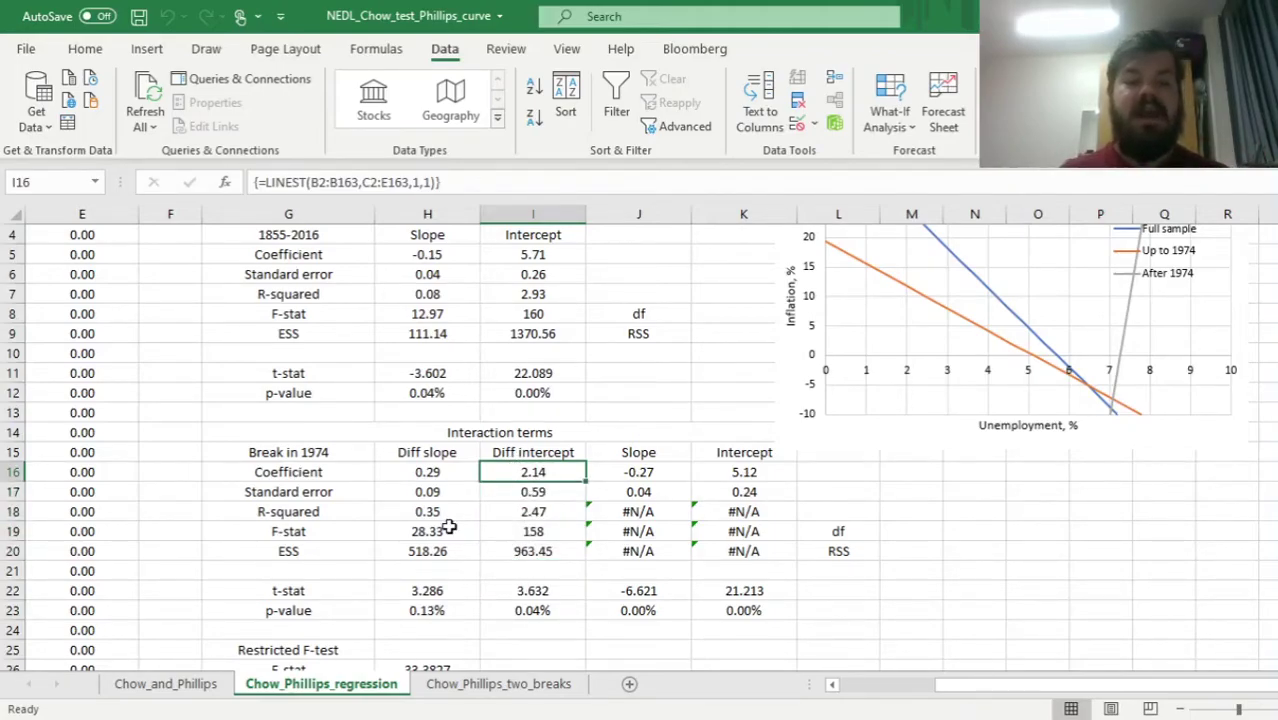
pyautogui.press('Left')
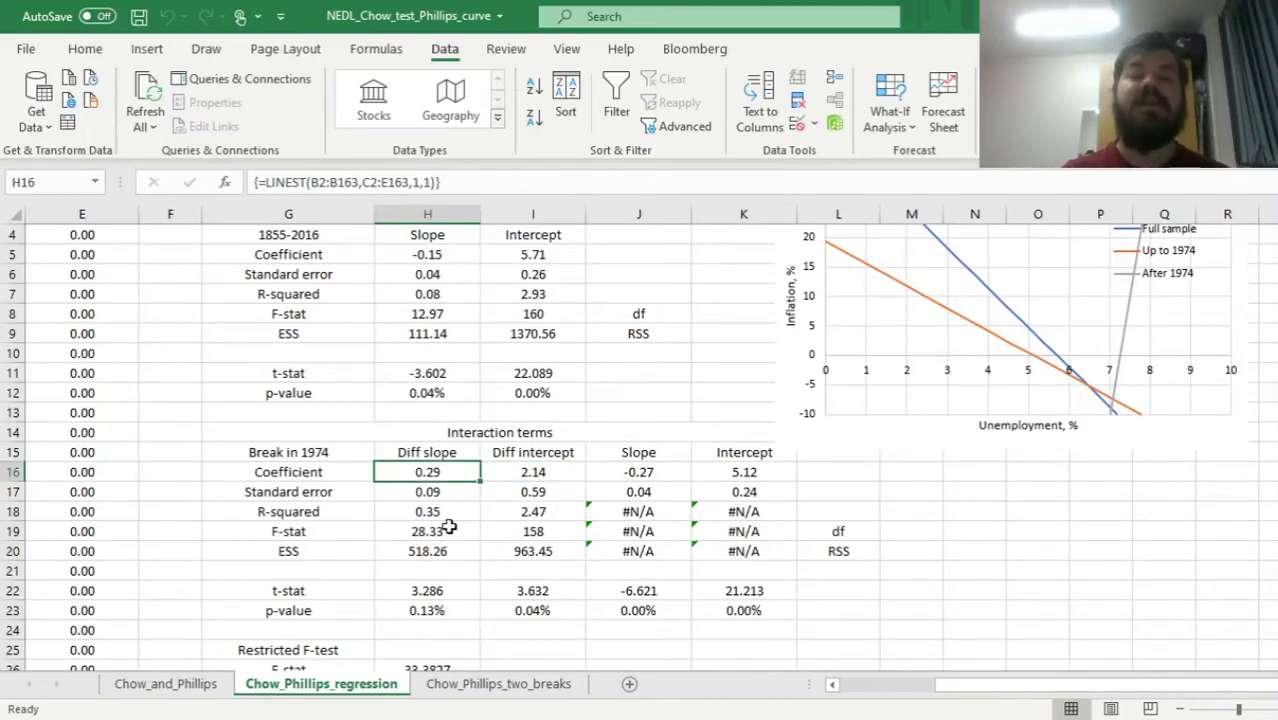
pyautogui.click(644, 471)
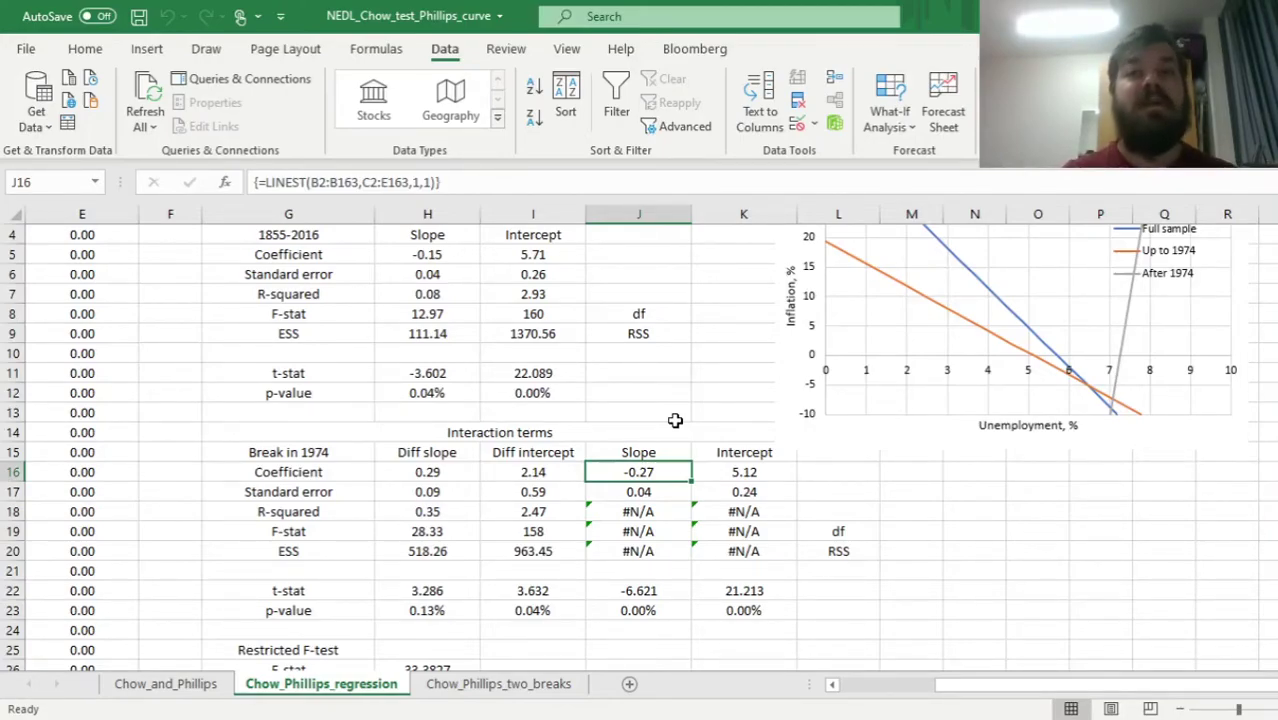
pyautogui.click(420, 474)
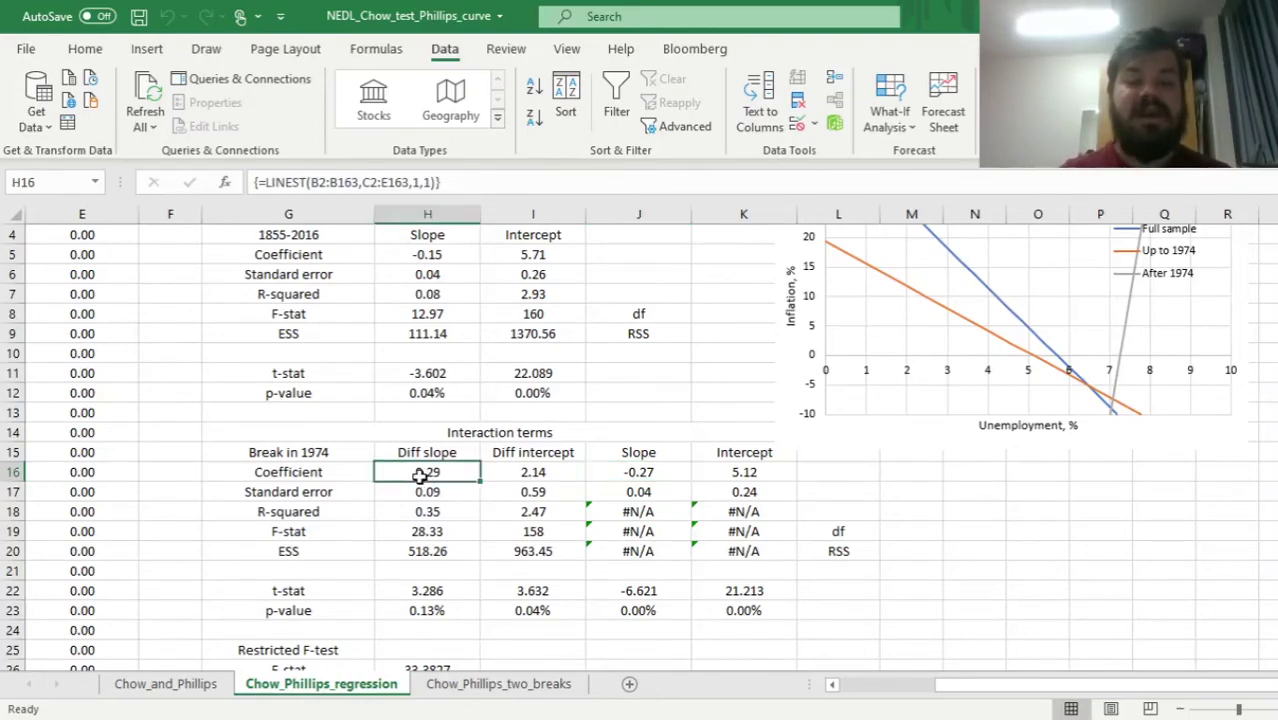